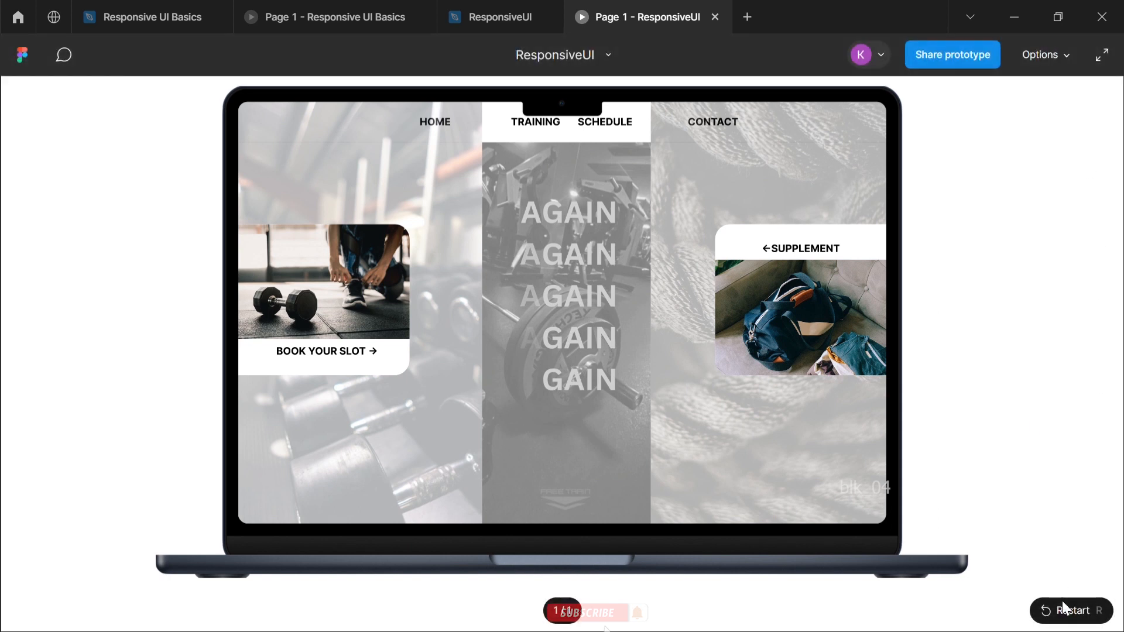
Replay the ResponsiveUI prototype from the start and close its preview
click(1048, 614)
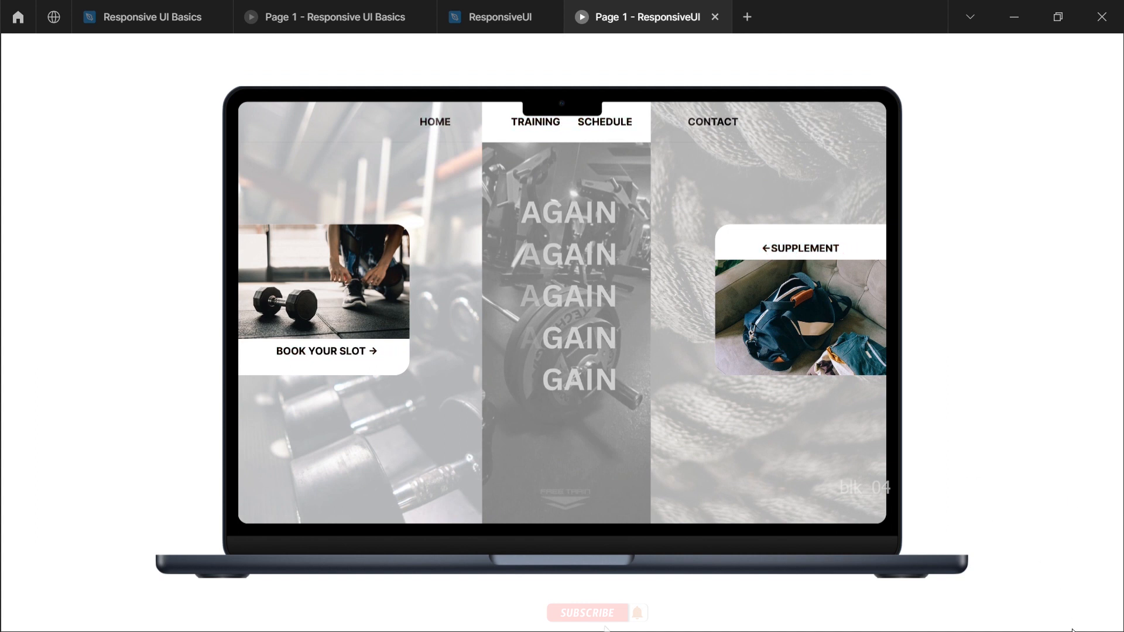
mouse_move(1024, 45)
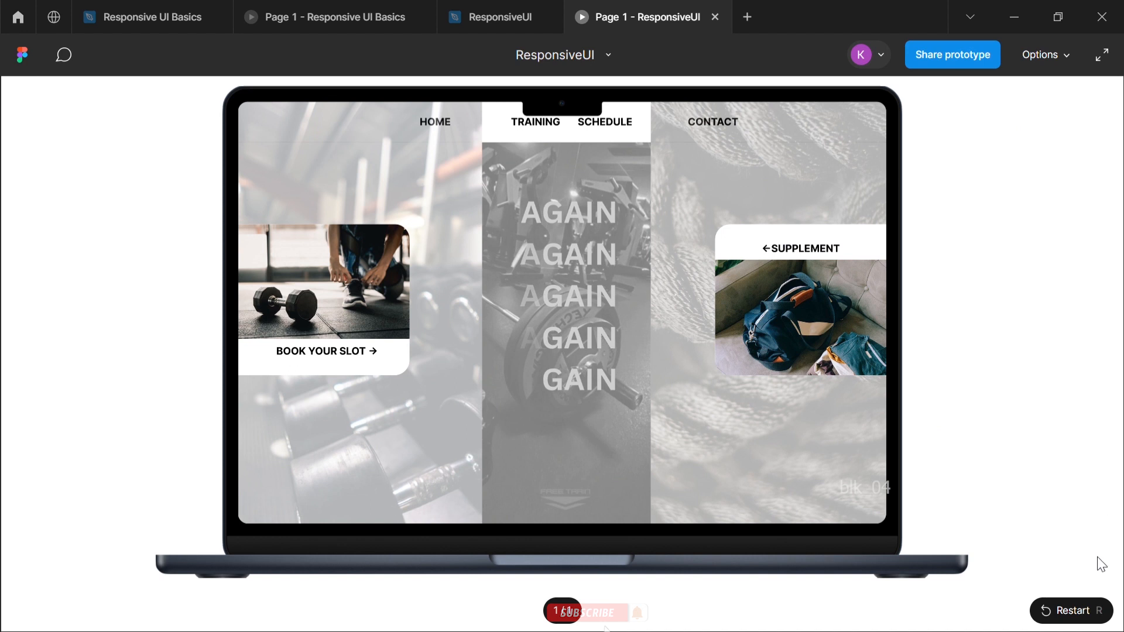
click(1067, 617)
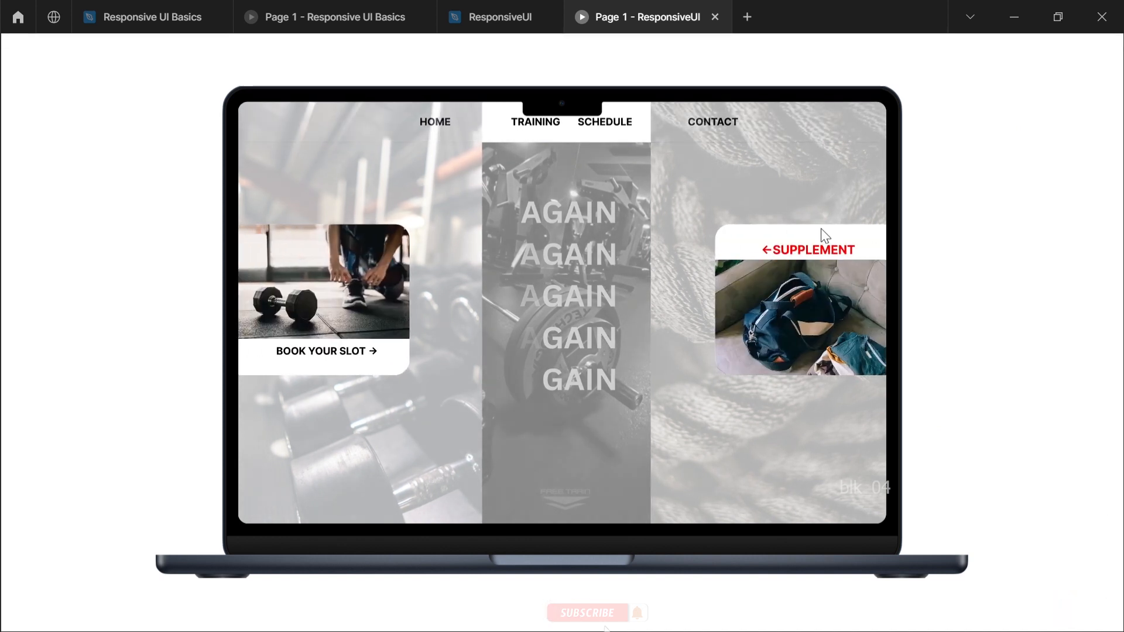
key(ctrl+w)
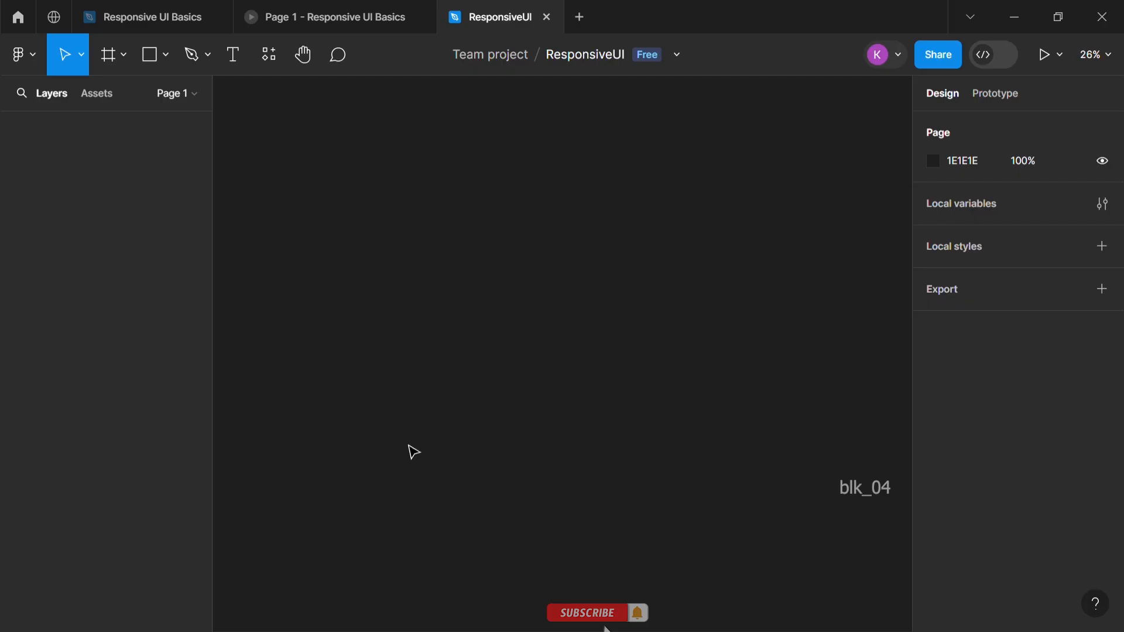
Examine the Responsive UI Basics design, its running prototype and its MacBook Air - 1 frame
click(167, 8)
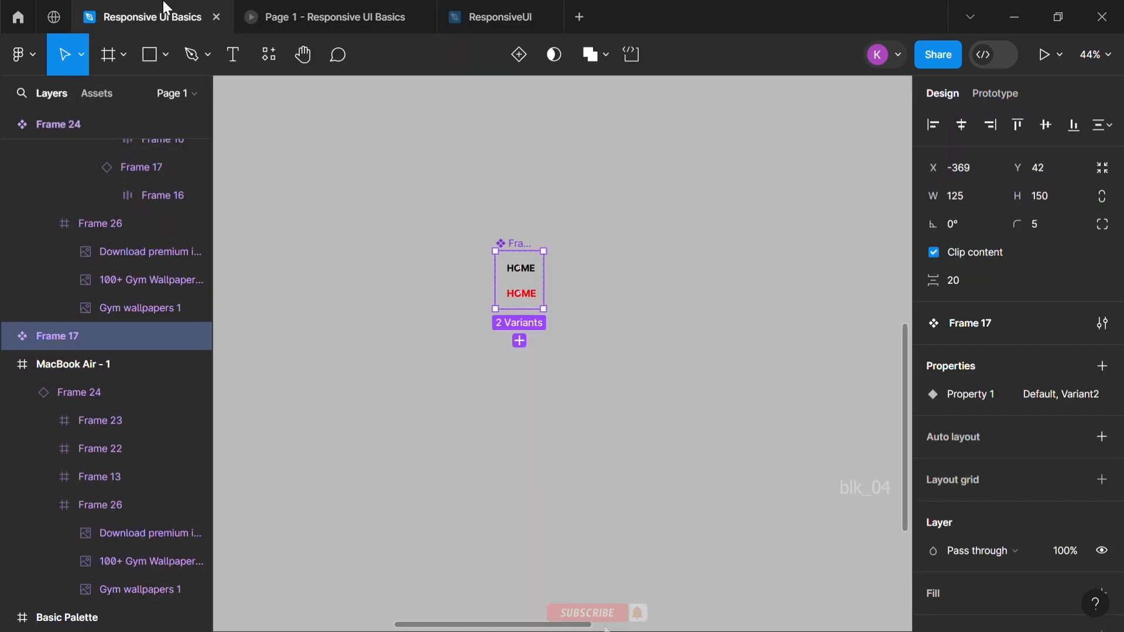
click(315, 8)
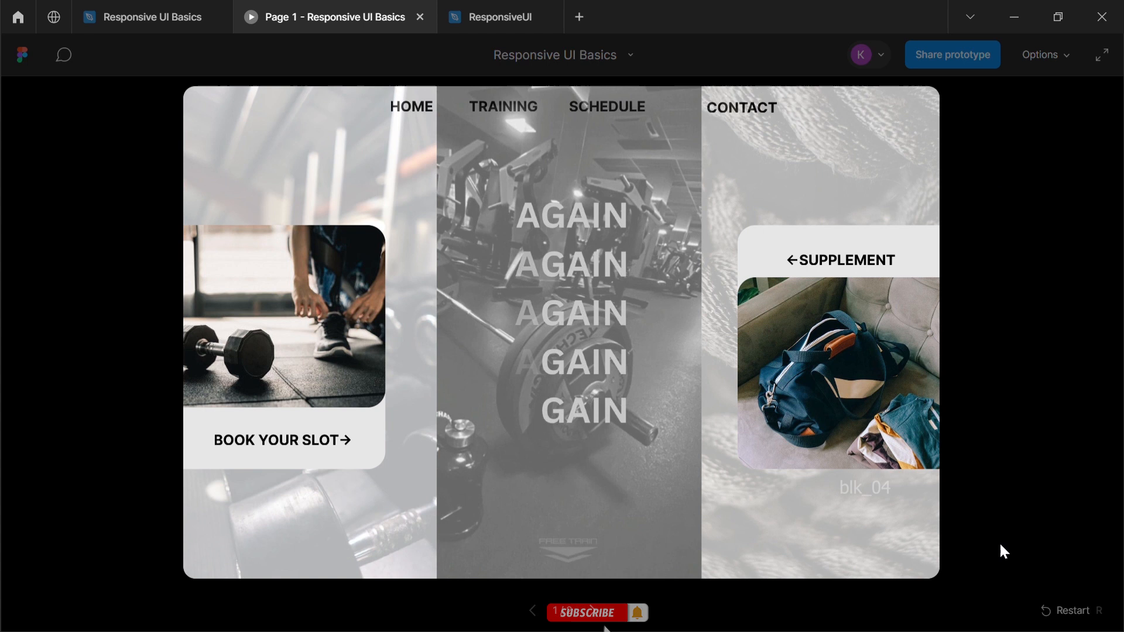
click(1072, 623)
click(163, 9)
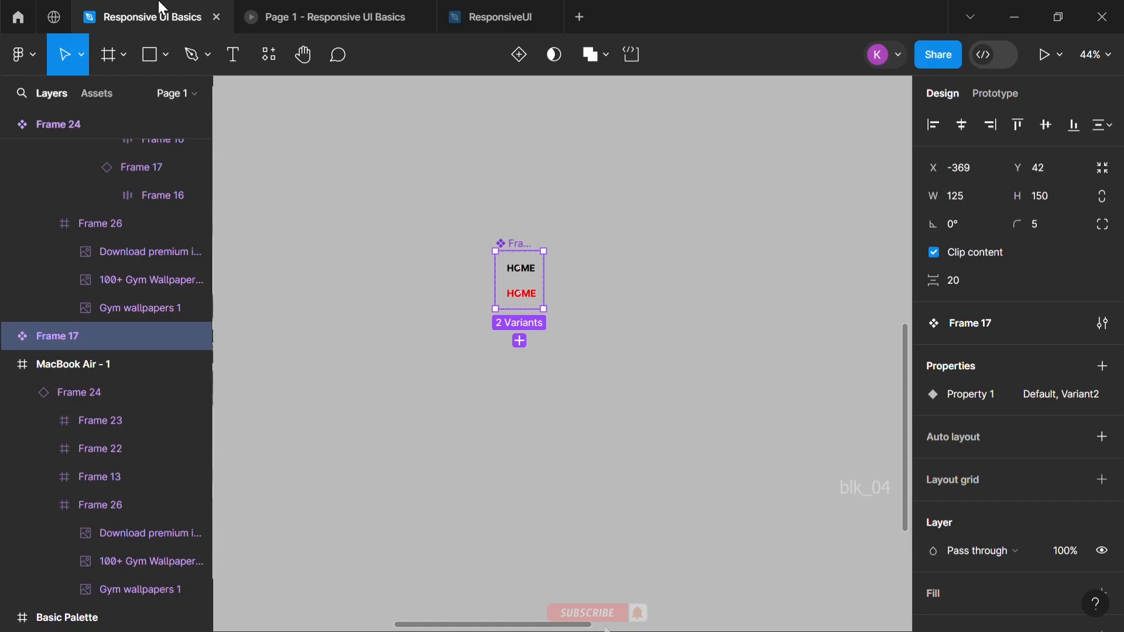
scroll(511, 375, down, 5)
scroll(504, 371, up, 3)
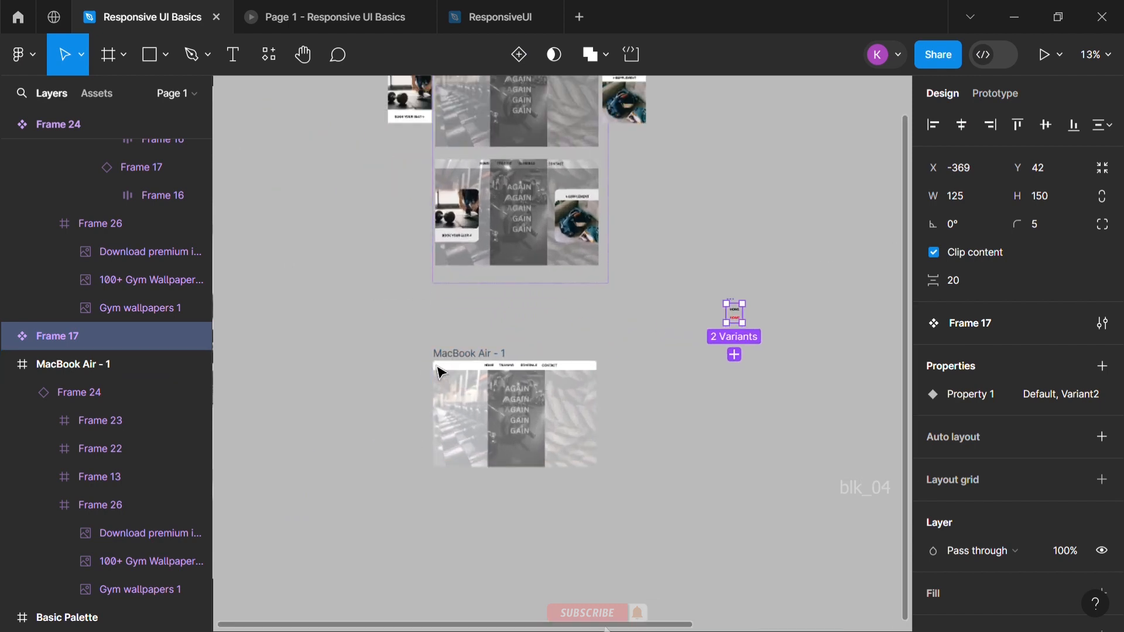
scroll(501, 367, down, 2)
scroll(501, 368, right, 1)
scroll(495, 350, up, 3)
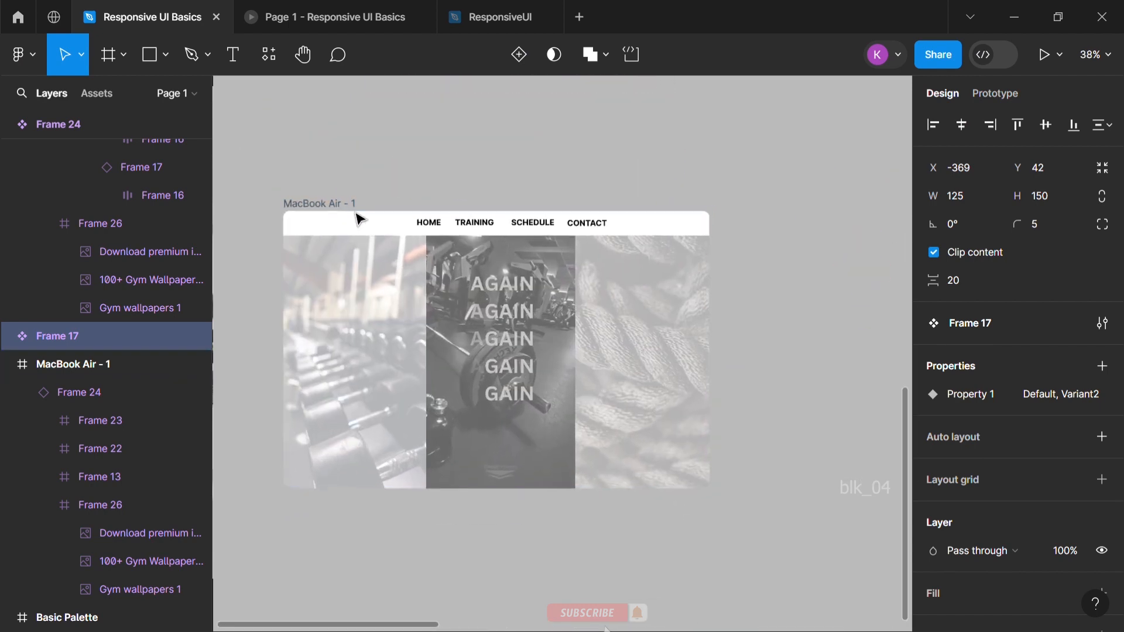
Try to enlarge the MacBook Air - 1 frame from its corner, and undo the change
click(356, 208)
drag(705, 485, 822, 539)
key(ctrl+z)
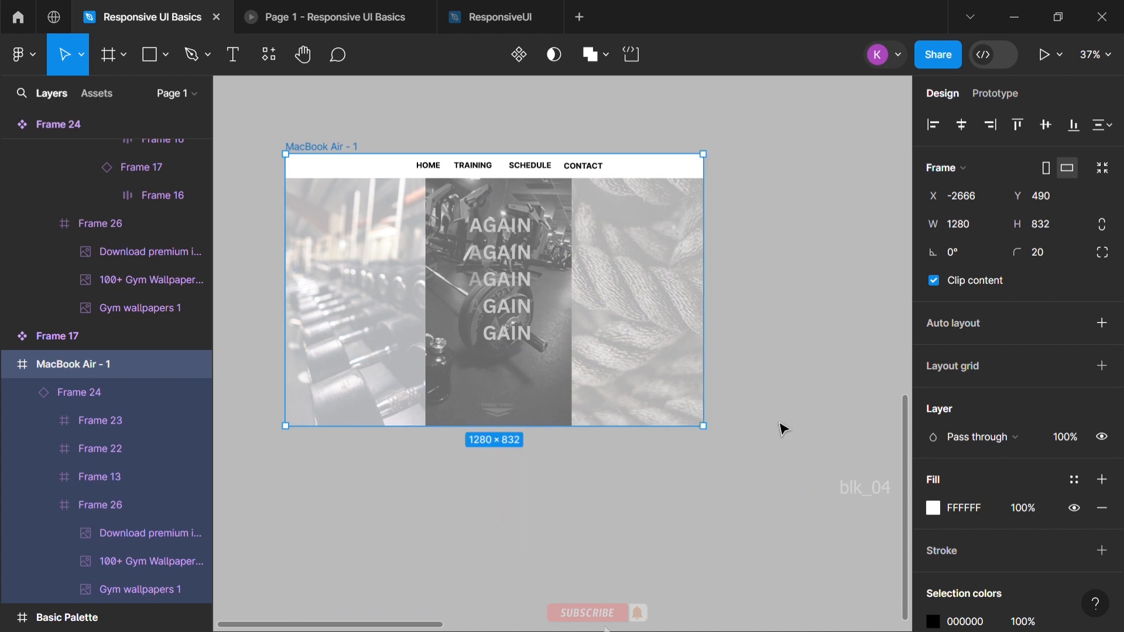
click(791, 419)
Examine both variants of the Frame 24 component and the Responsive UI Basics prototype
scroll(616, 372, down, 1)
scroll(616, 372, up, 3)
scroll(617, 372, up, 5)
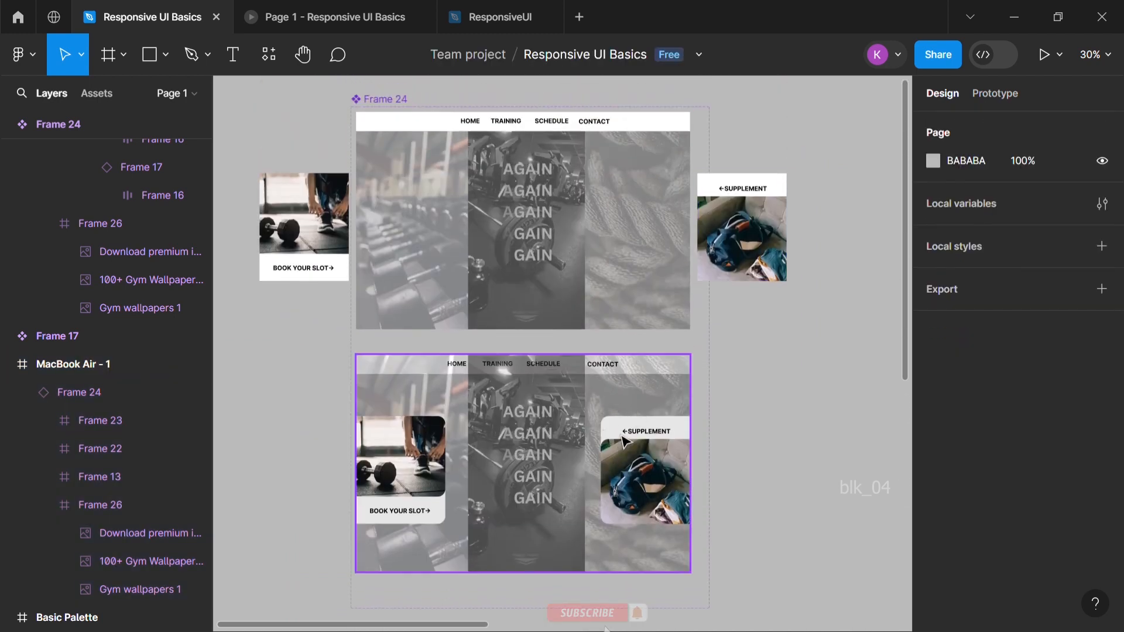
scroll(673, 442, down, 1)
scroll(673, 442, down, 2)
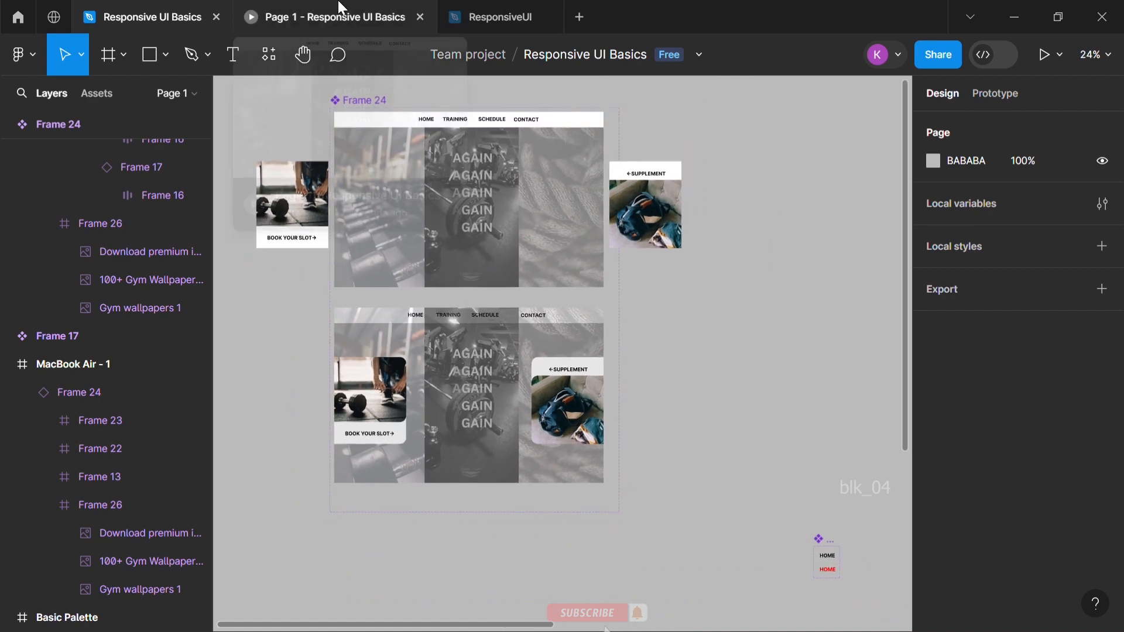
click(339, 7)
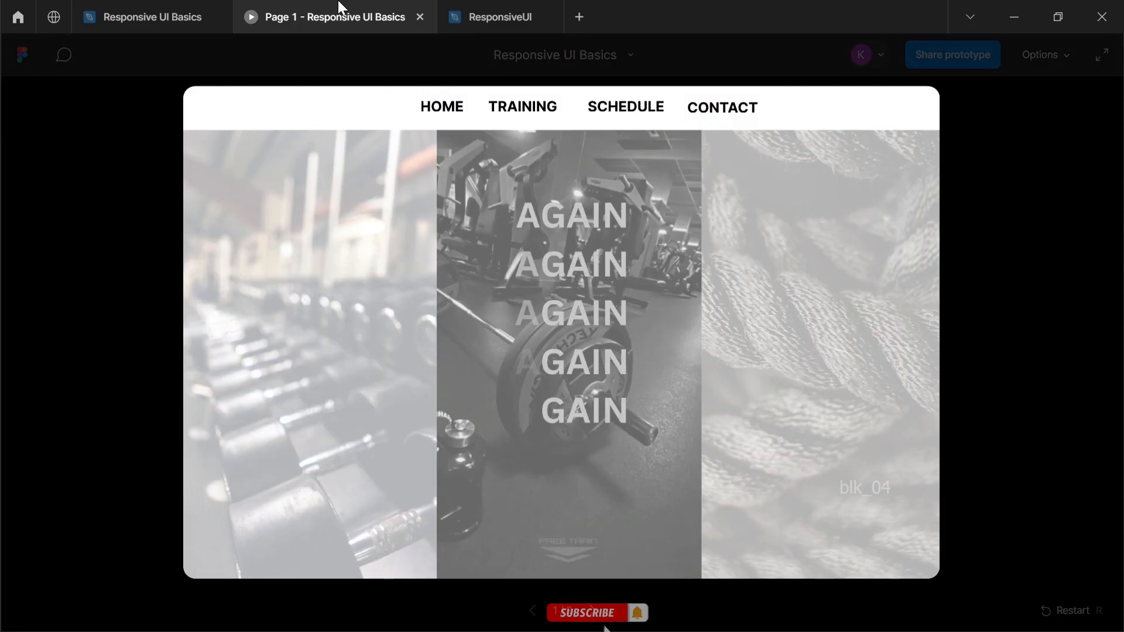
Switch to the ResponsiveUI file and set its page background to grey 8C8C8C
click(493, 7)
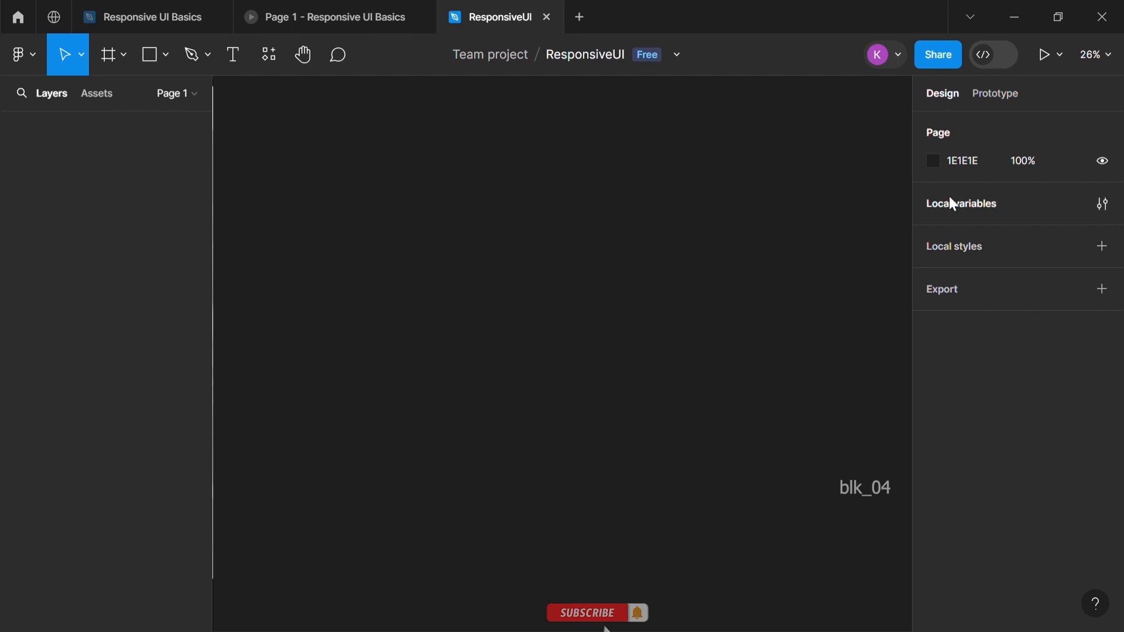
click(934, 162)
drag(705, 251, 685, 283)
click(626, 260)
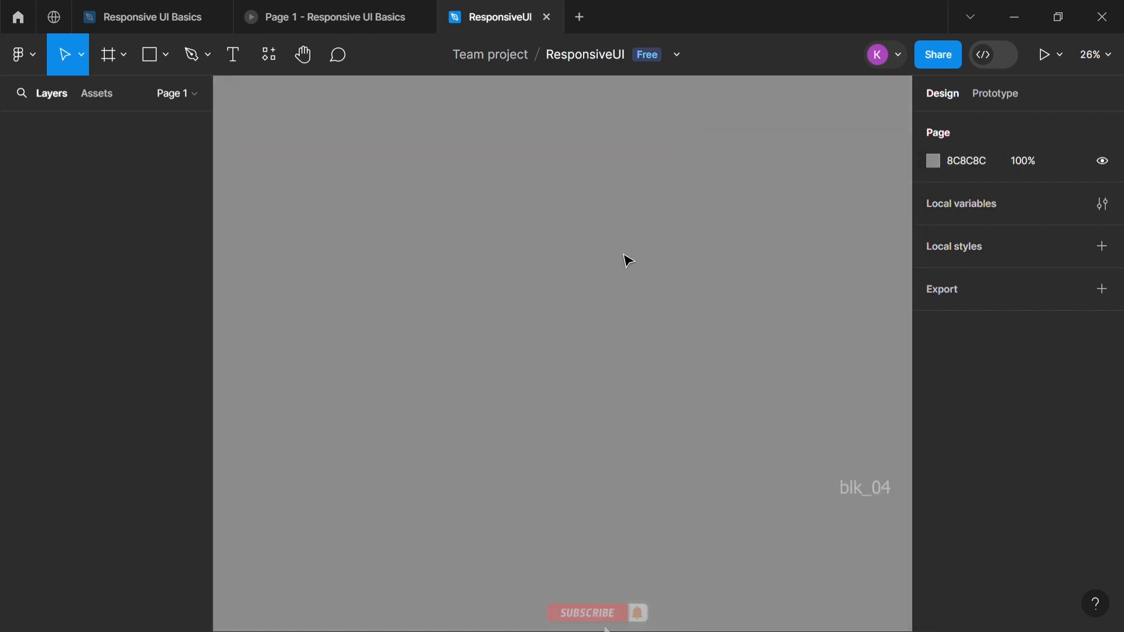
Add a 1280 × 832 MacBook Air frame to the page and give it a corner radius of 20
click(109, 57)
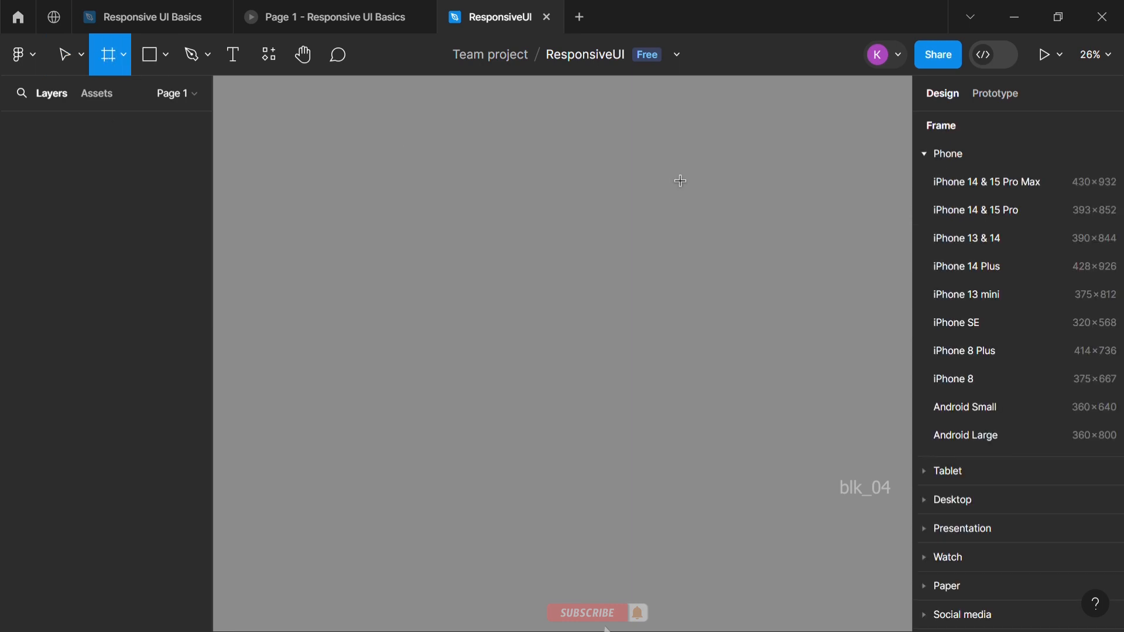
click(940, 499)
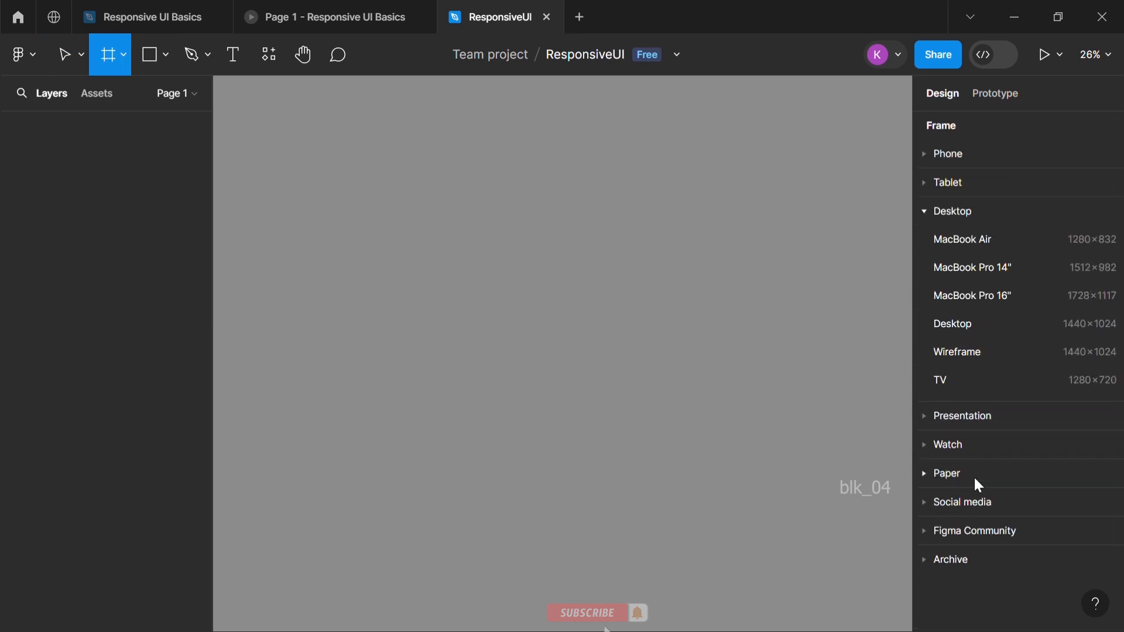
click(965, 247)
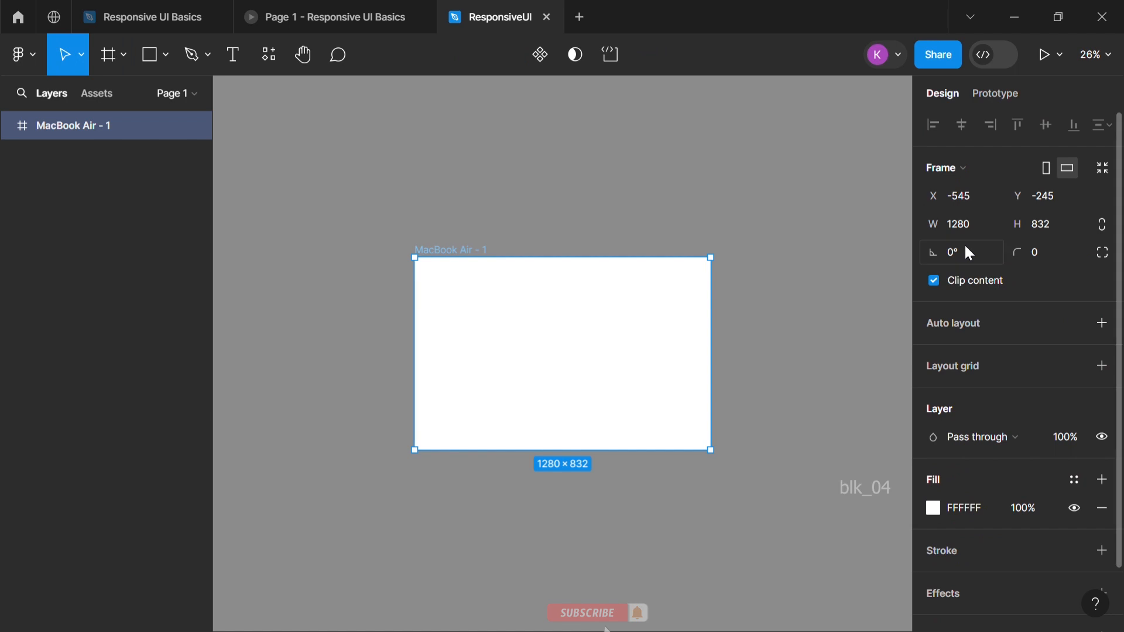
click(734, 322)
click(640, 308)
text(20)
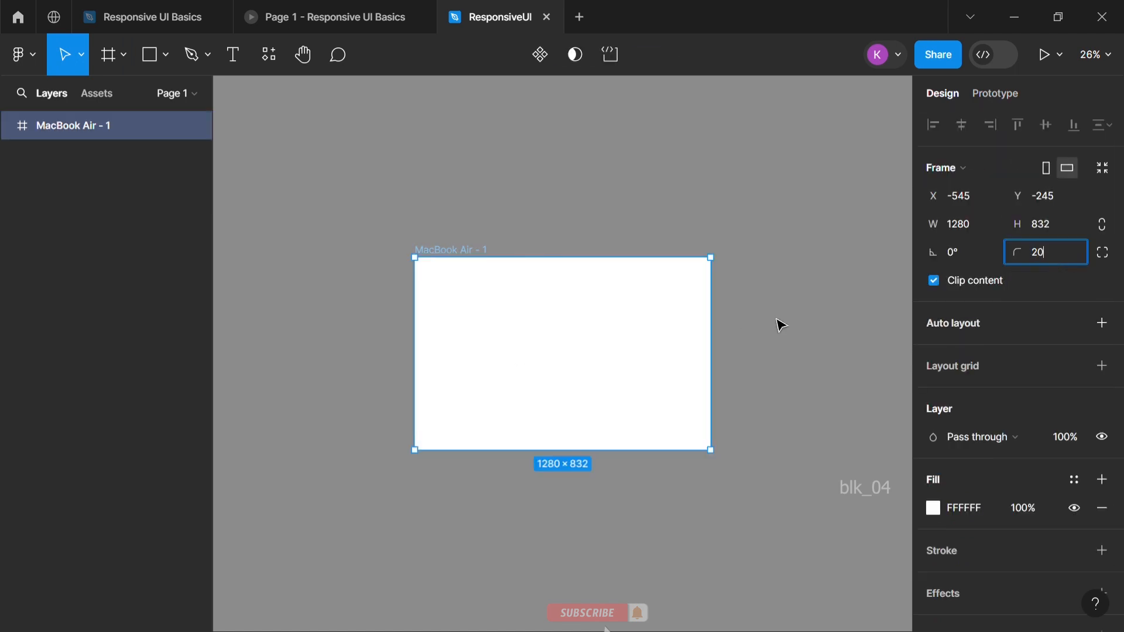
click(781, 324)
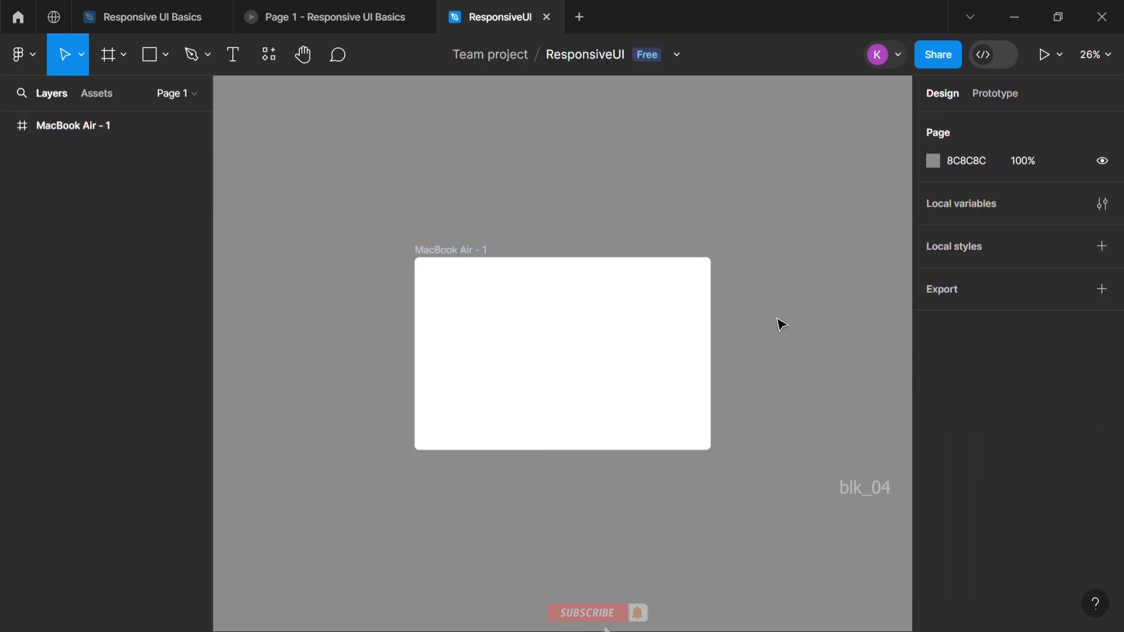
Paste the dumbbell rack, Gym wallpapers 1 and rope images onto the page
click(115, 61)
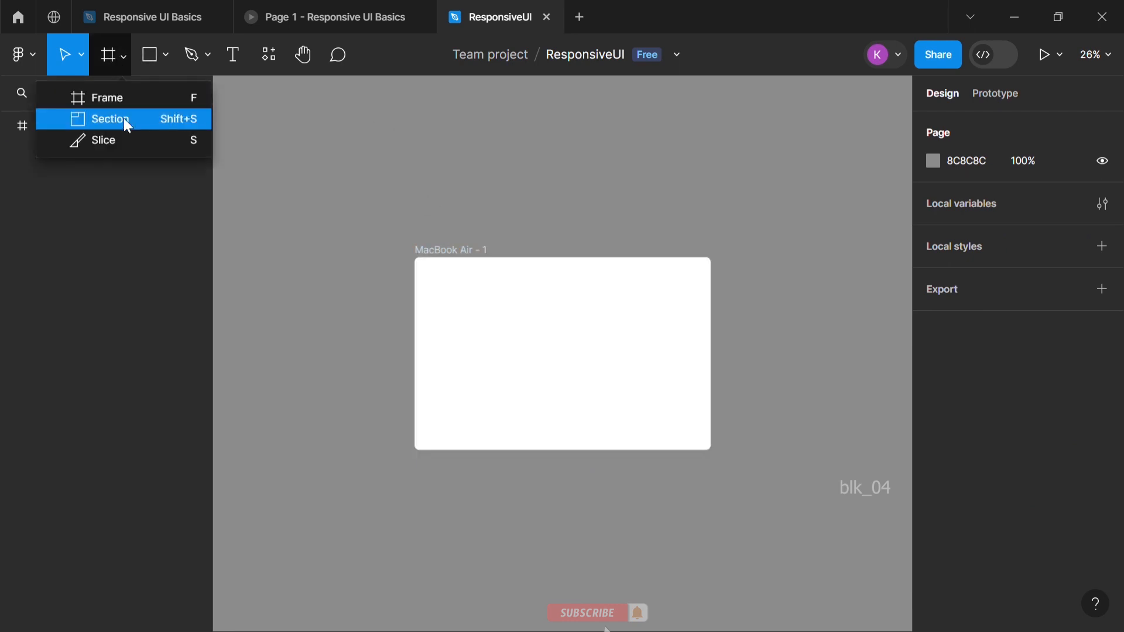
key(Escape)
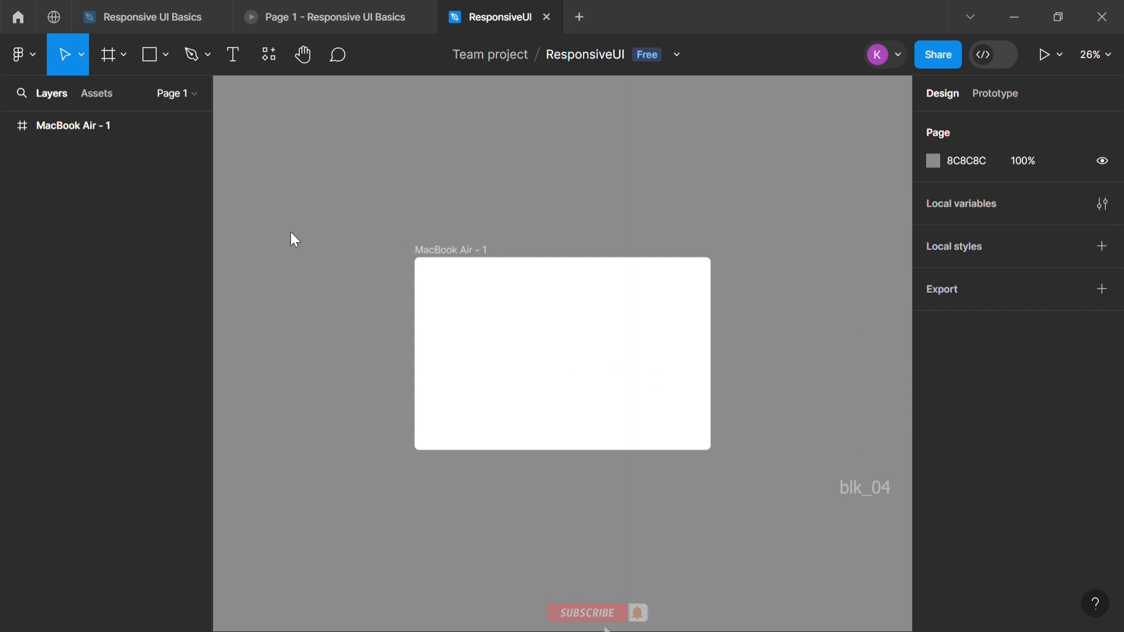
key(ctrl+v)
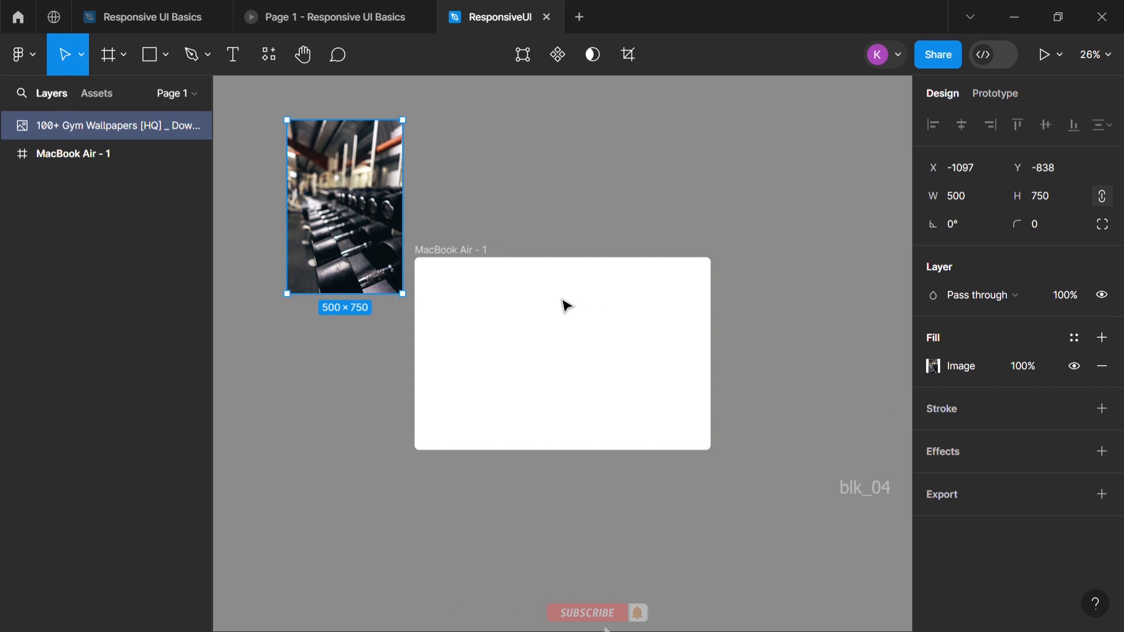
key(ctrl+v)
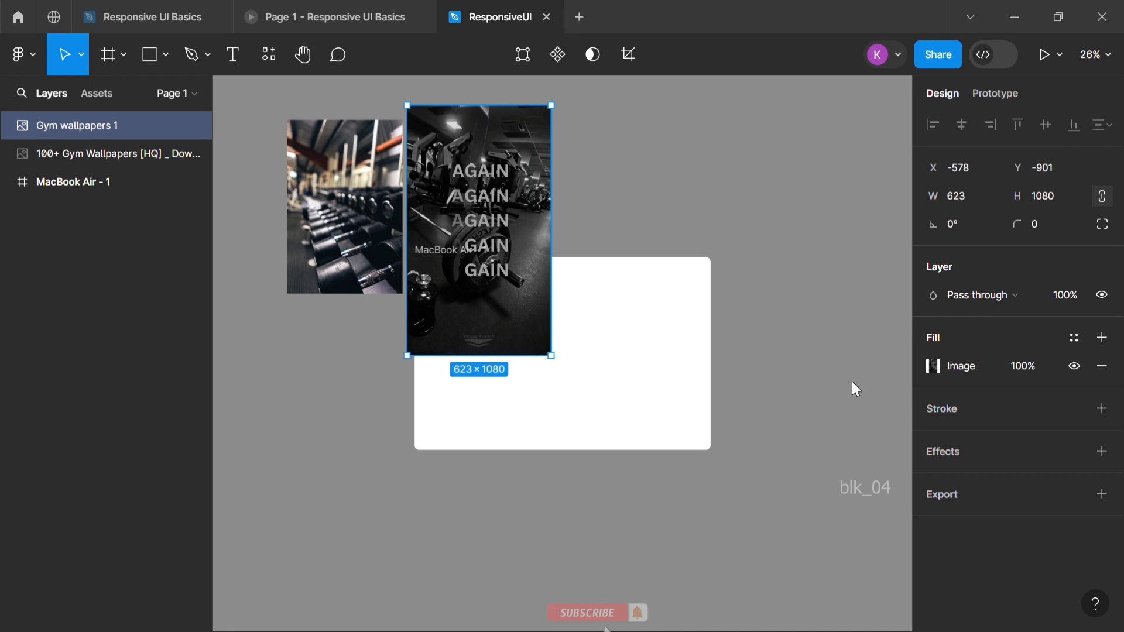
key(ctrl+v)
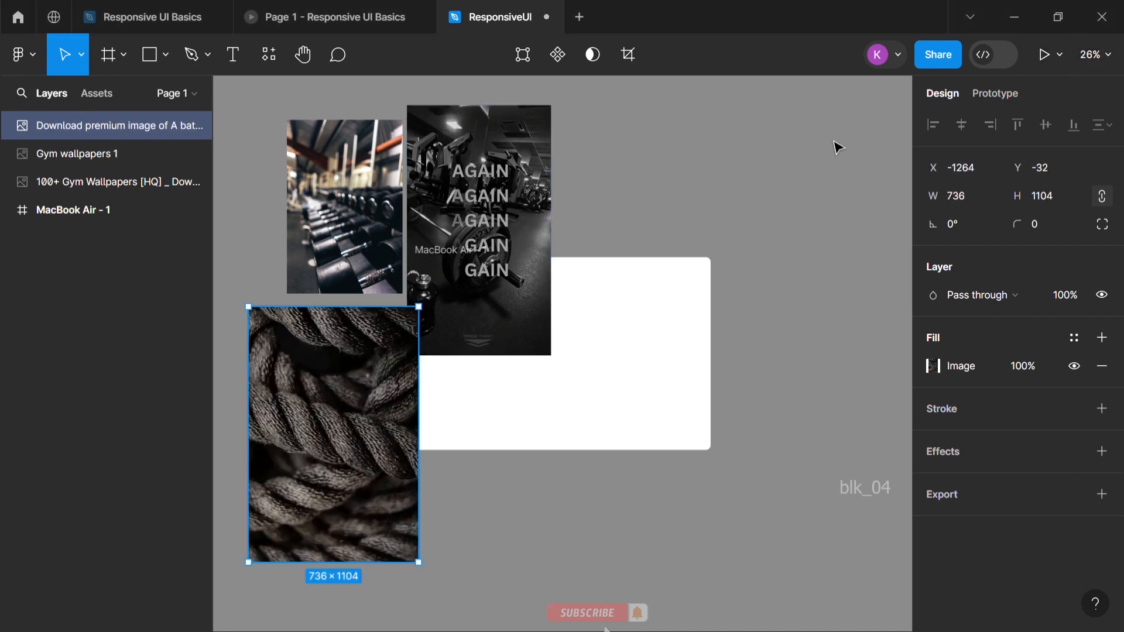
key(Escape)
Place the Gym wallpapers 1 image in the middle of the MacBook Air - 1 frame and resize it to about 511 × 832
drag(456, 261, 615, 412)
drag(581, 373, 606, 373)
drag(679, 398, 590, 398)
drag(597, 528, 595, 462)
Fit the rope image to the right part of the MacBook Air - 1 frame and adjust the middle image beside it
drag(375, 387, 653, 345)
drag(805, 528, 720, 465)
click(555, 360)
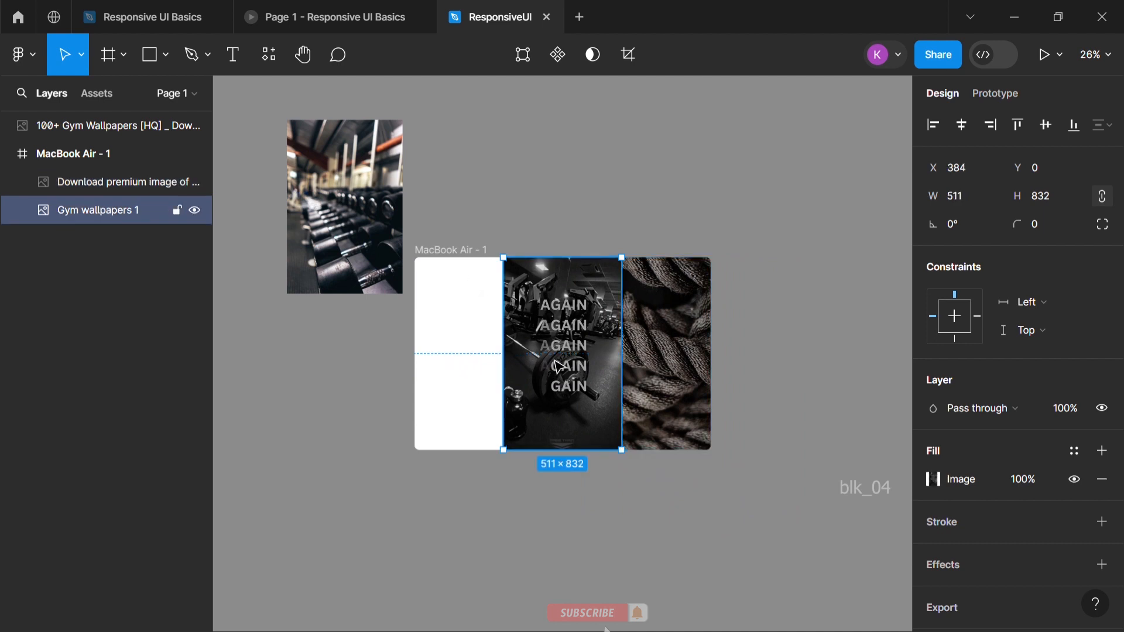
drag(586, 356, 614, 358)
click(659, 360)
Move the dumbbell image into the left part of the MacBook Air - 1 frame and resize it to 376 × 832 at X 0, Y 0
drag(355, 266, 473, 387)
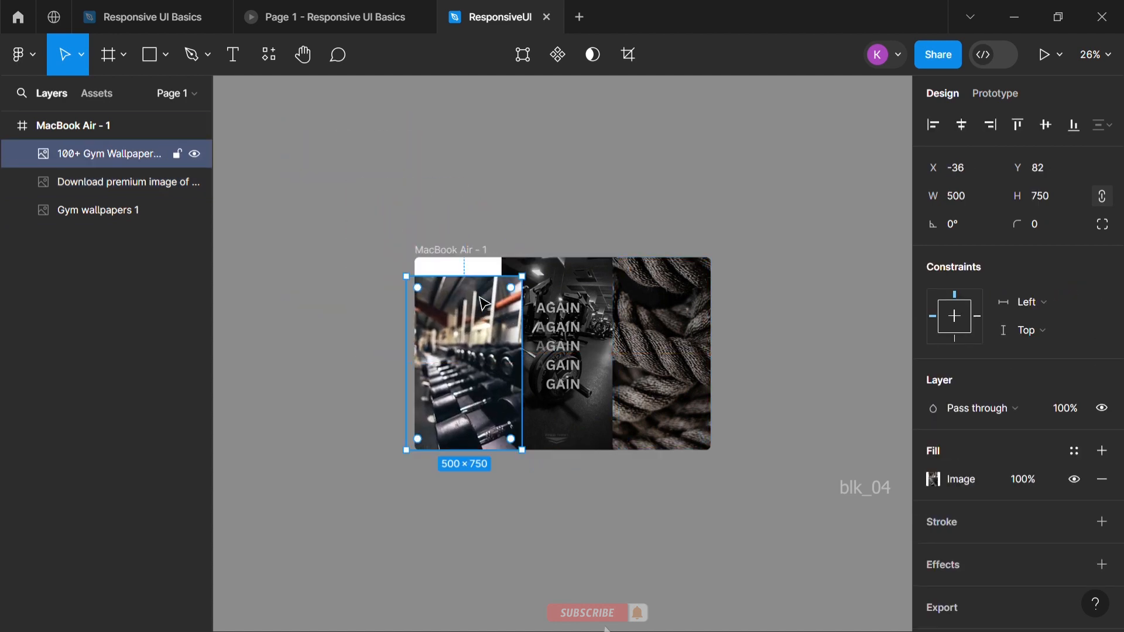
drag(482, 276, 483, 258)
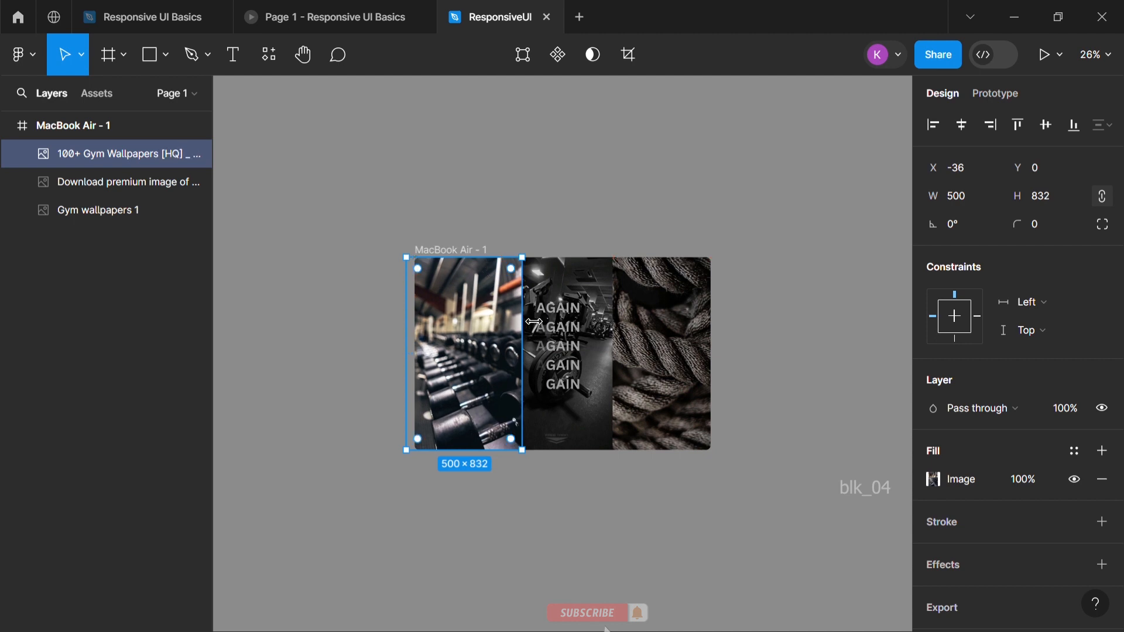
drag(523, 318, 511, 328)
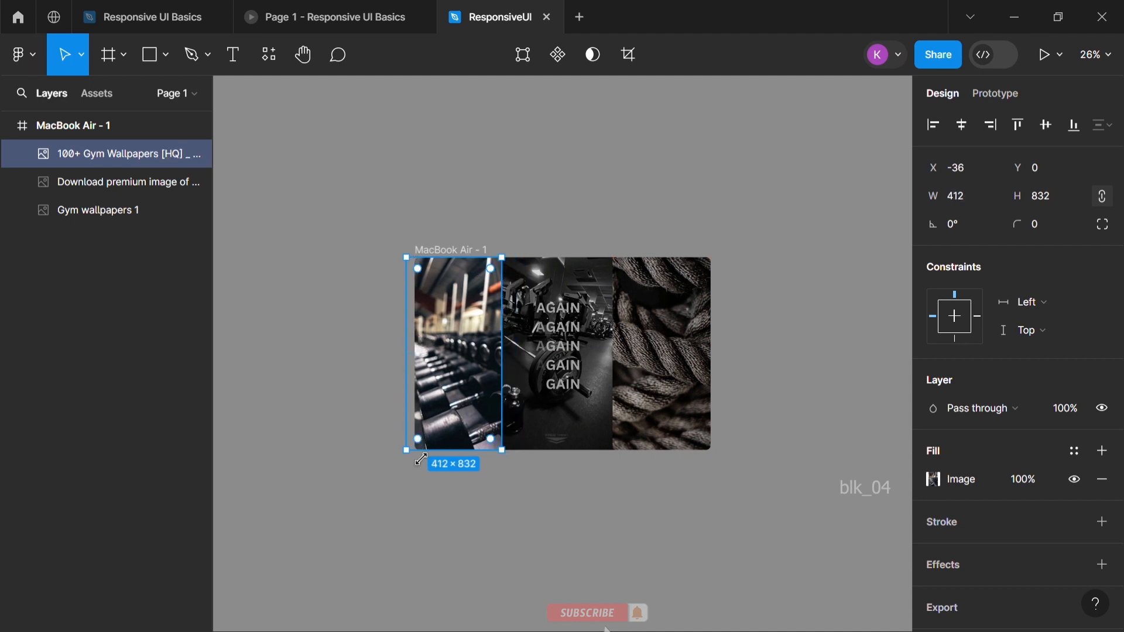
drag(421, 436, 430, 464)
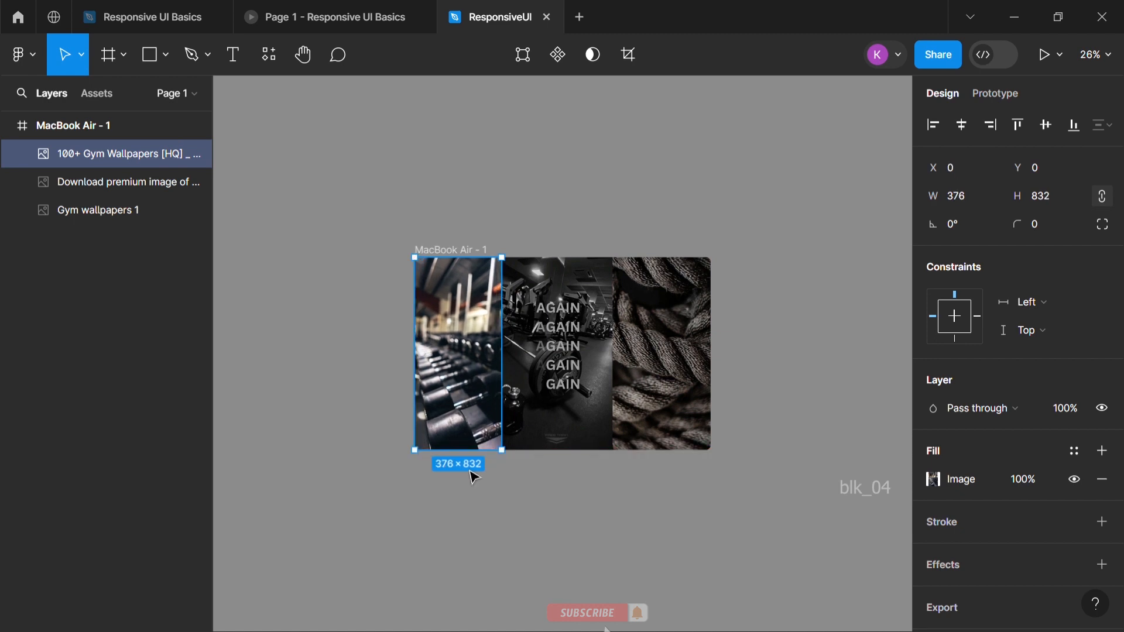
click(631, 545)
Wrap the three images inside MacBook Air - 1 in a new frame
scroll(738, 381, up, 3)
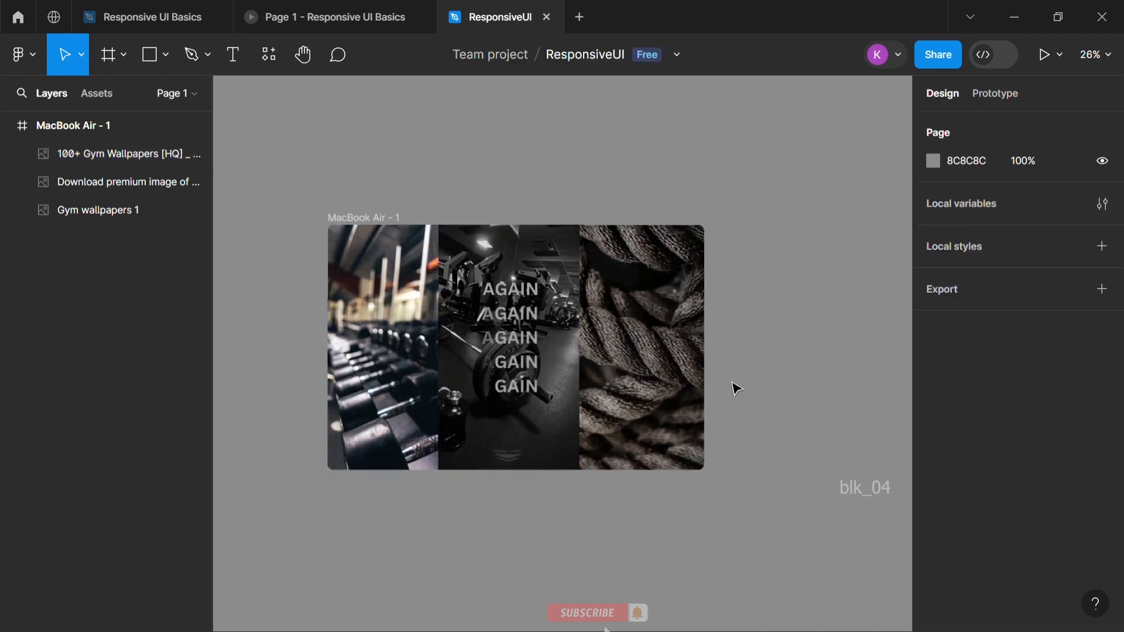
click(129, 153)
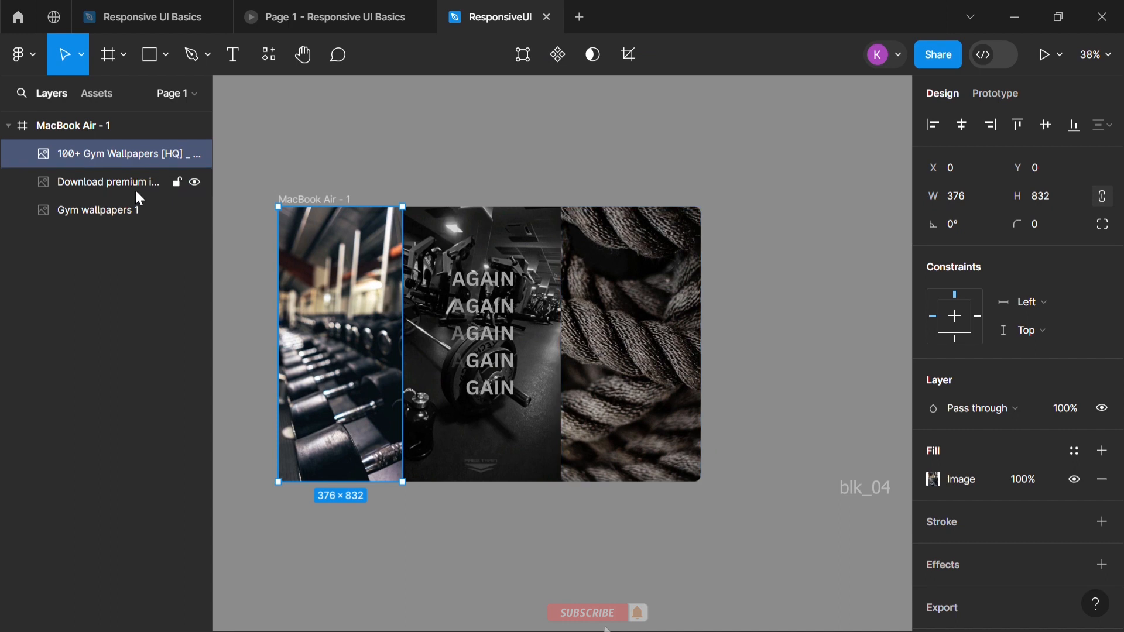
shift+click(135, 183)
shift+click(116, 206)
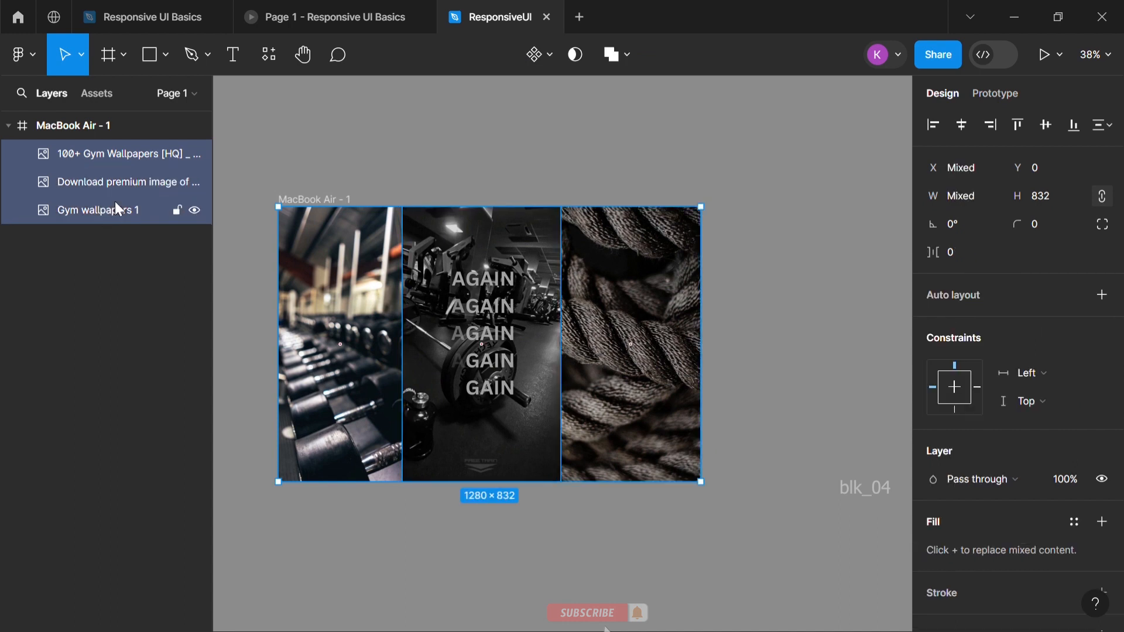
right_click(118, 209)
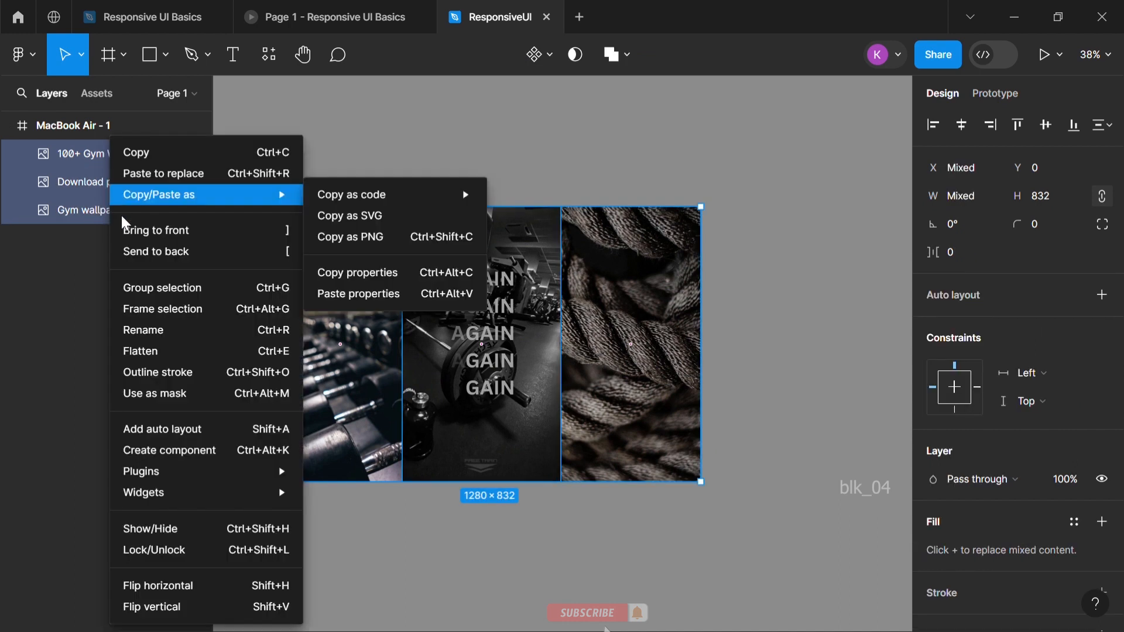
click(154, 308)
Set the image fill opacity of the dumbbell picture in Frame 1 to 30%
key(Return)
click(129, 182)
click(1022, 480)
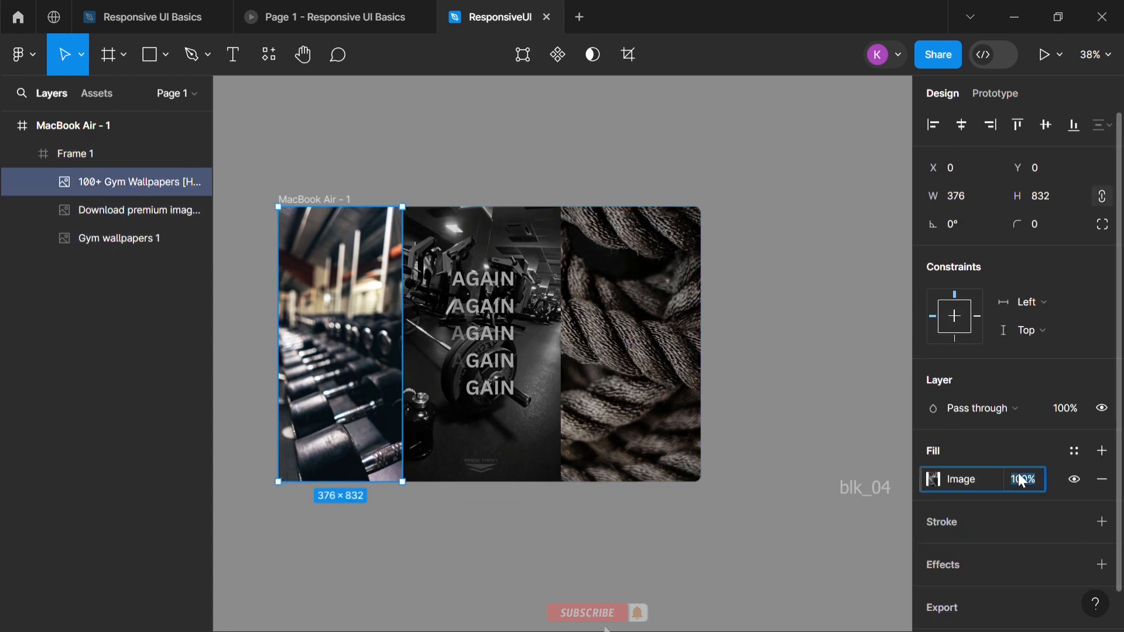
text(30)
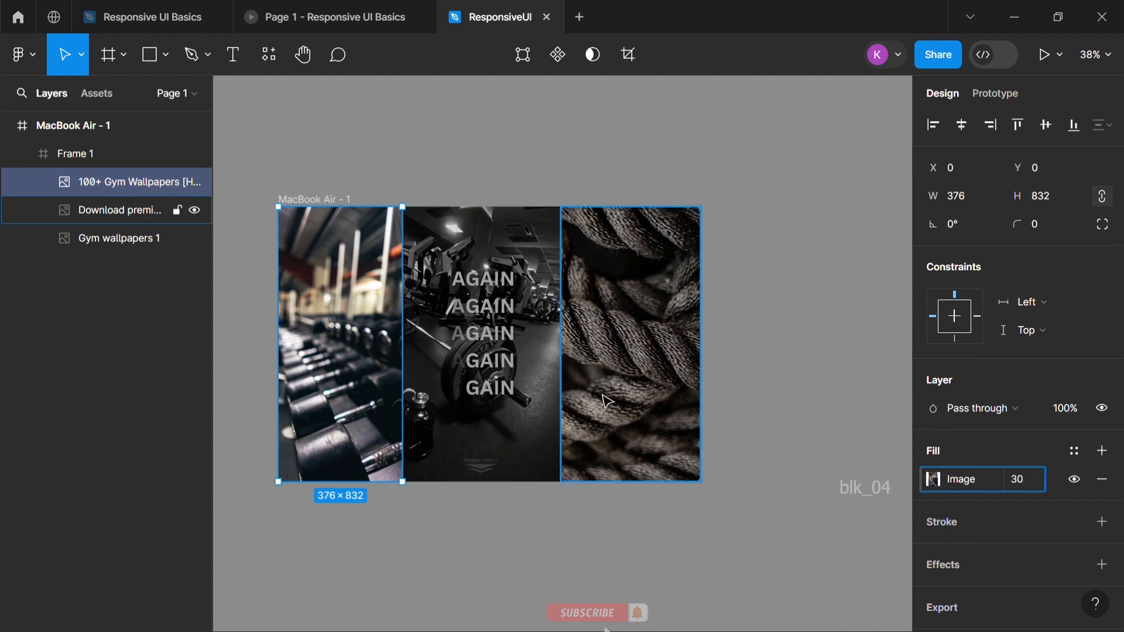
Lower the image fill opacity of the middle Gym wallpapers 1 picture
click(550, 399)
click(1026, 479)
text(3)
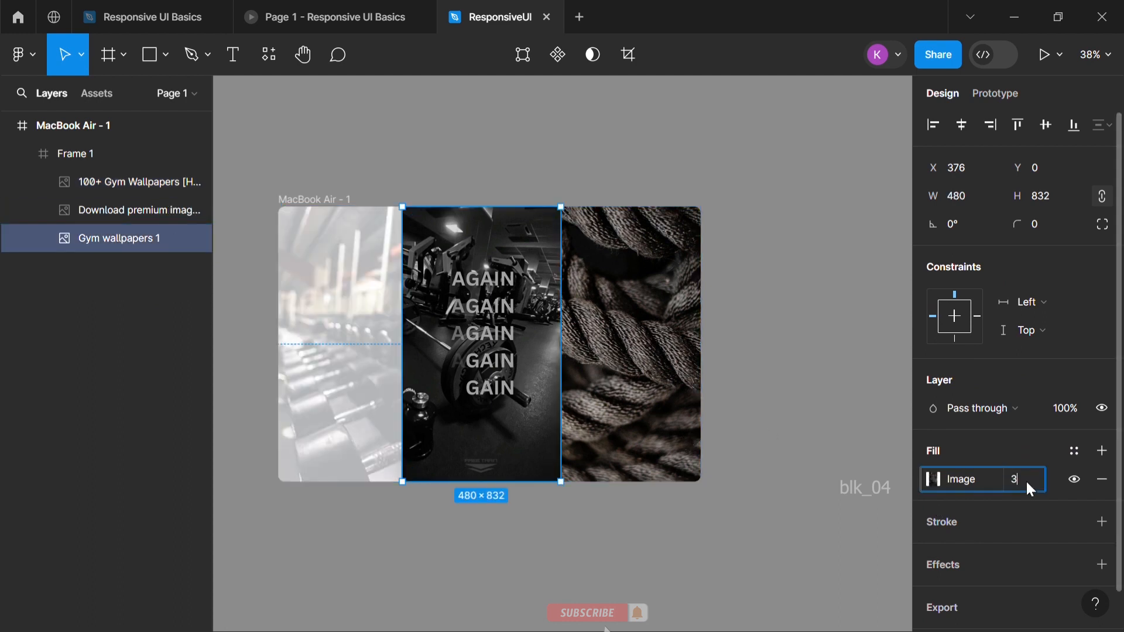
text(-)
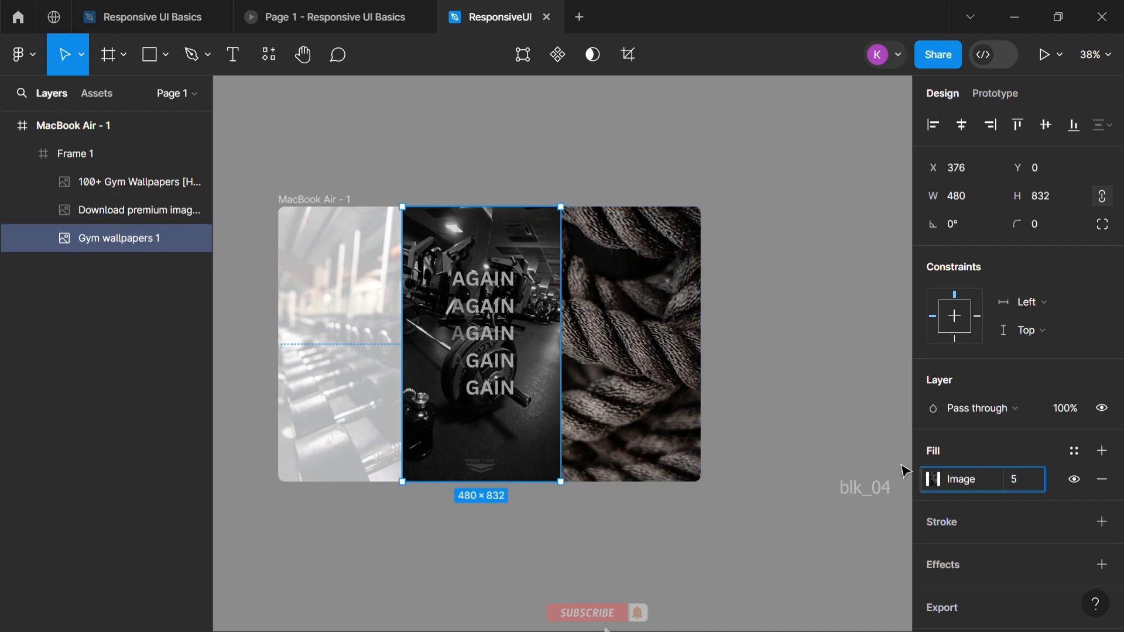
Set the image fill opacity of the rope picture to 30%
click(662, 396)
click(1041, 485)
text(30)
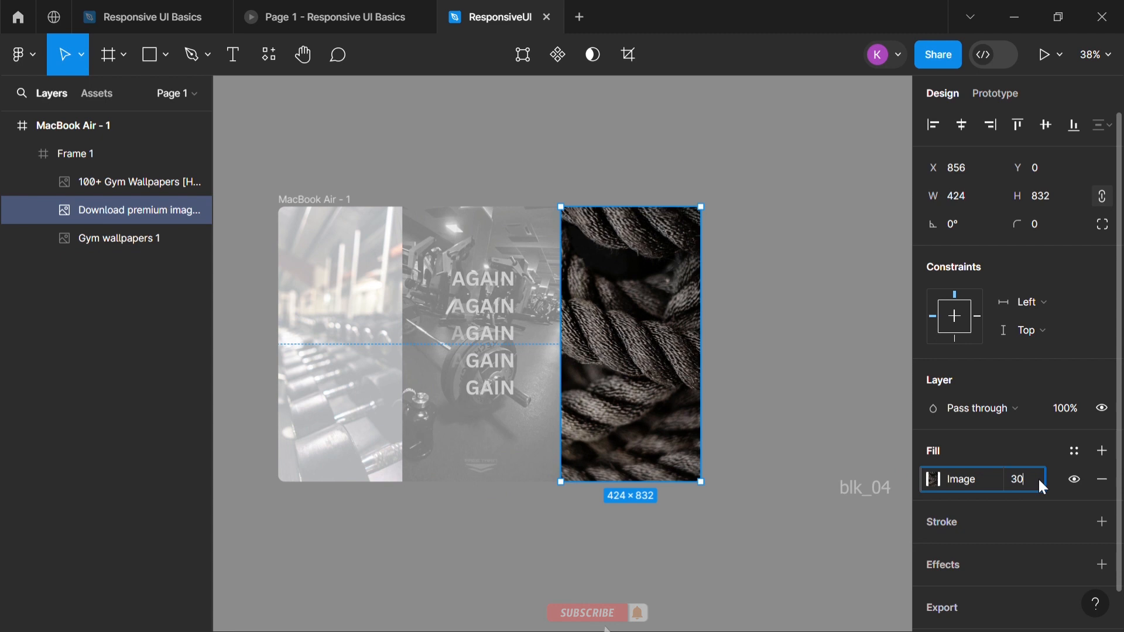
click(813, 389)
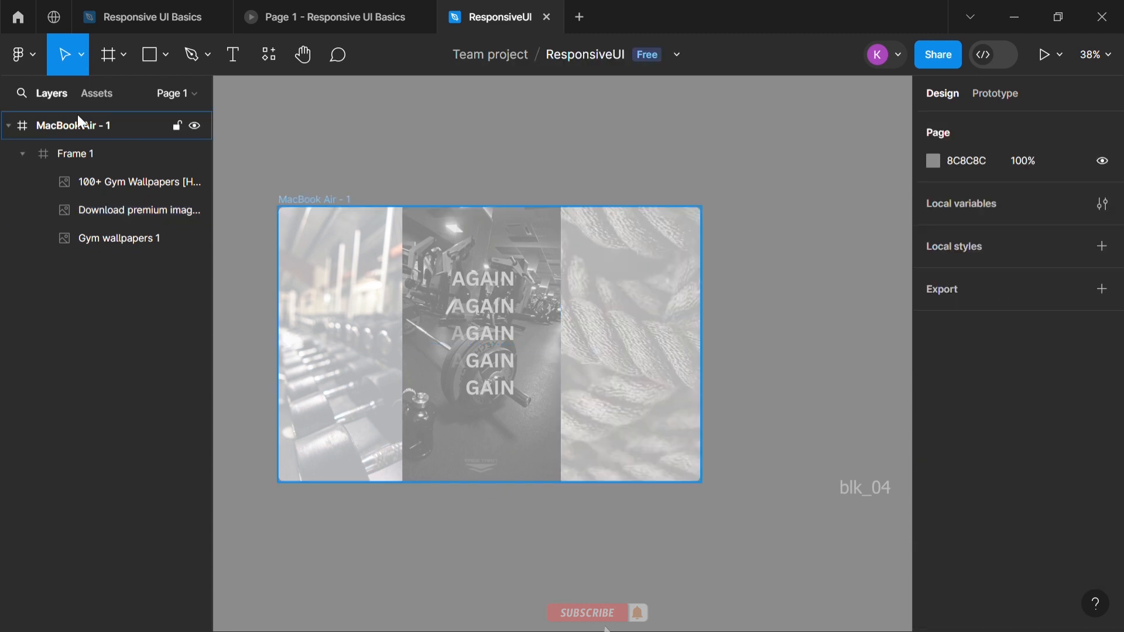
Draw a 1280 × 99 frame across the top of MacBook Air - 1 and give it a white fill
key(f)
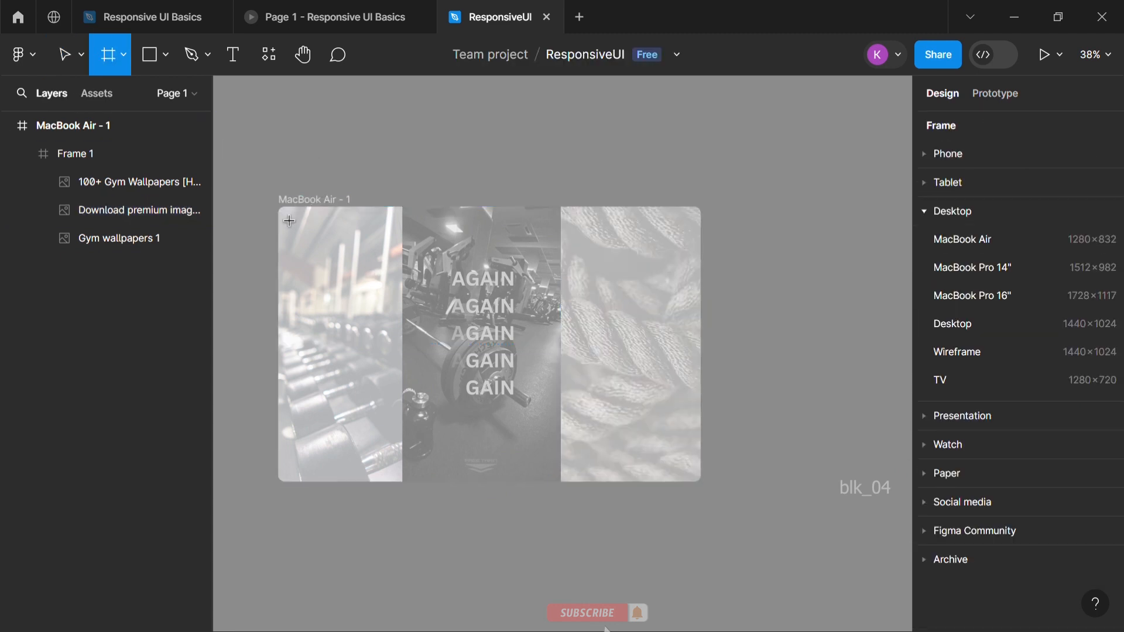
drag(279, 208, 701, 240)
scroll(996, 550, down, 3)
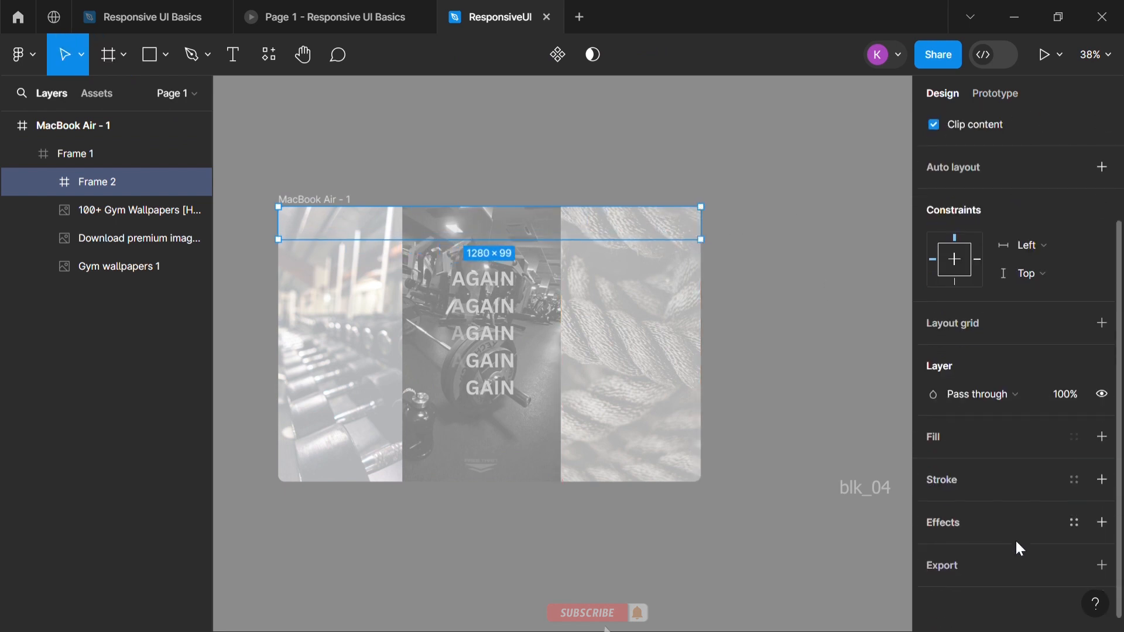
click(1103, 438)
scroll(881, 378, up, 3)
click(783, 378)
Reduce the height of the white Frame 2 slightly and move it out of Frame 1, directly into MacBook Air - 1
click(470, 343)
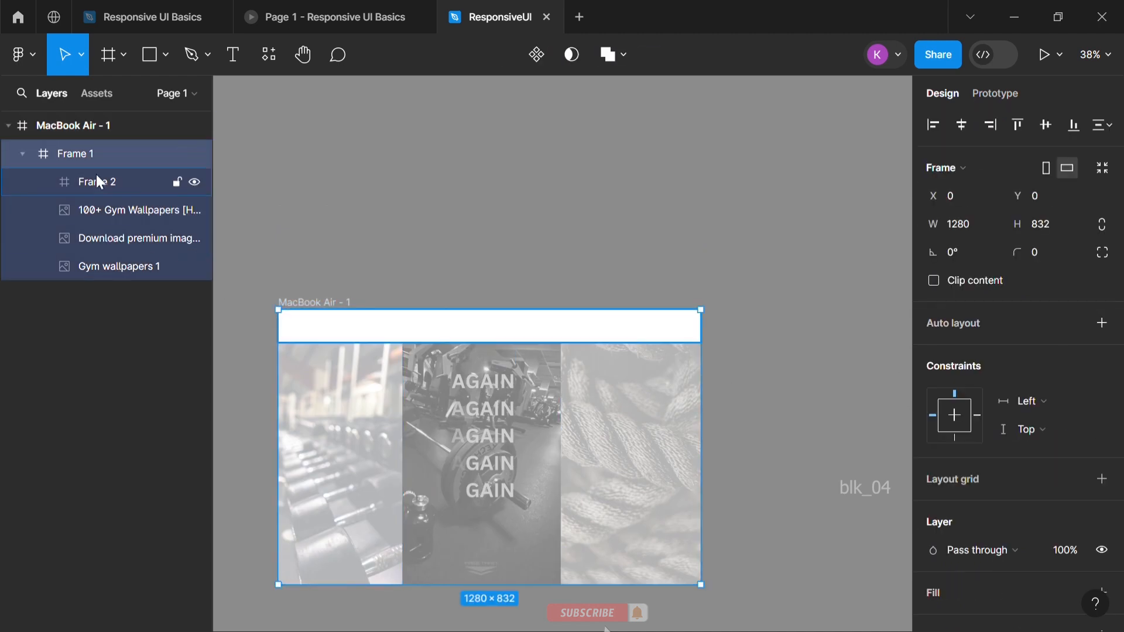
click(264, 284)
click(390, 334)
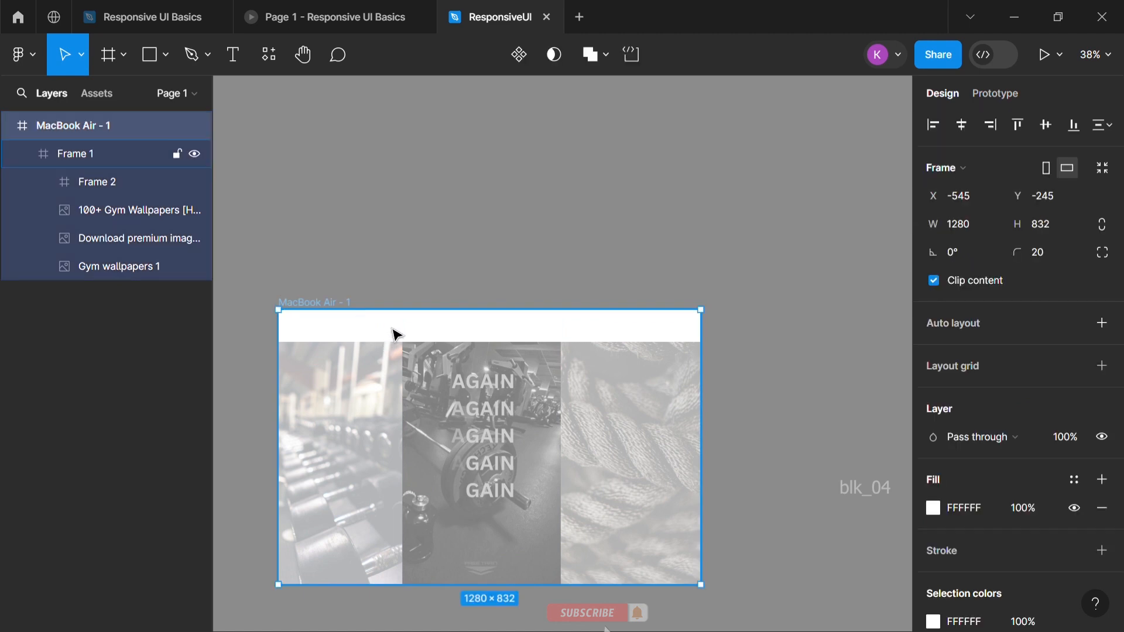
click(396, 333)
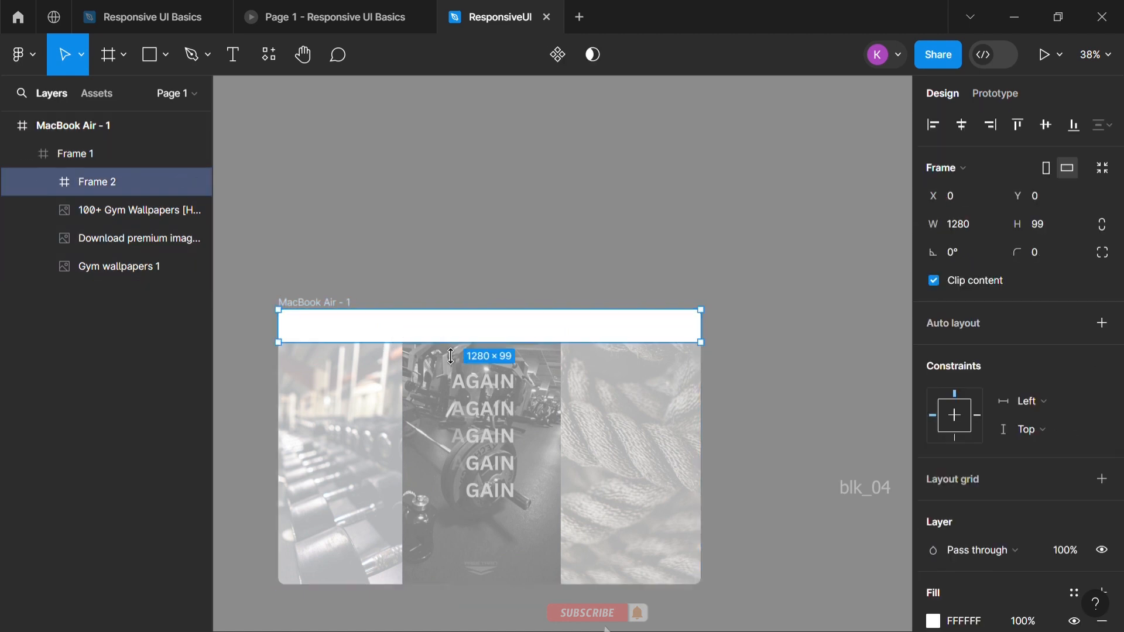
drag(451, 356, 453, 350)
drag(143, 182, 142, 149)
click(503, 282)
click(505, 329)
click(682, 243)
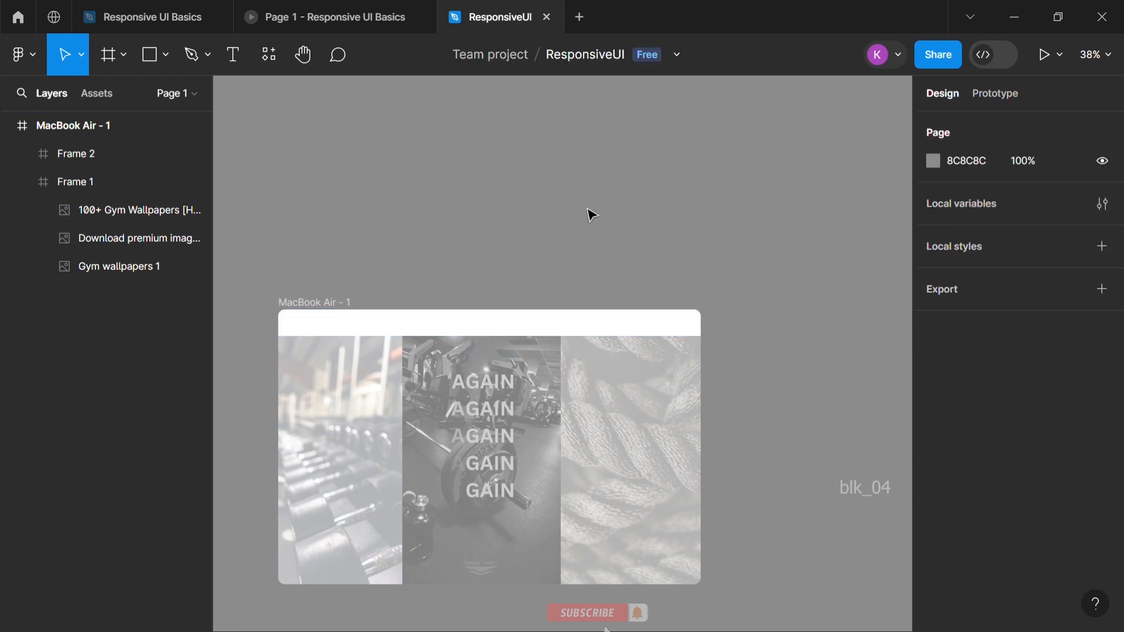
Add the text HOME on the empty canvas beside the MacBook Air - 1 frame and set its font size to 20
scroll(592, 217, right, 10)
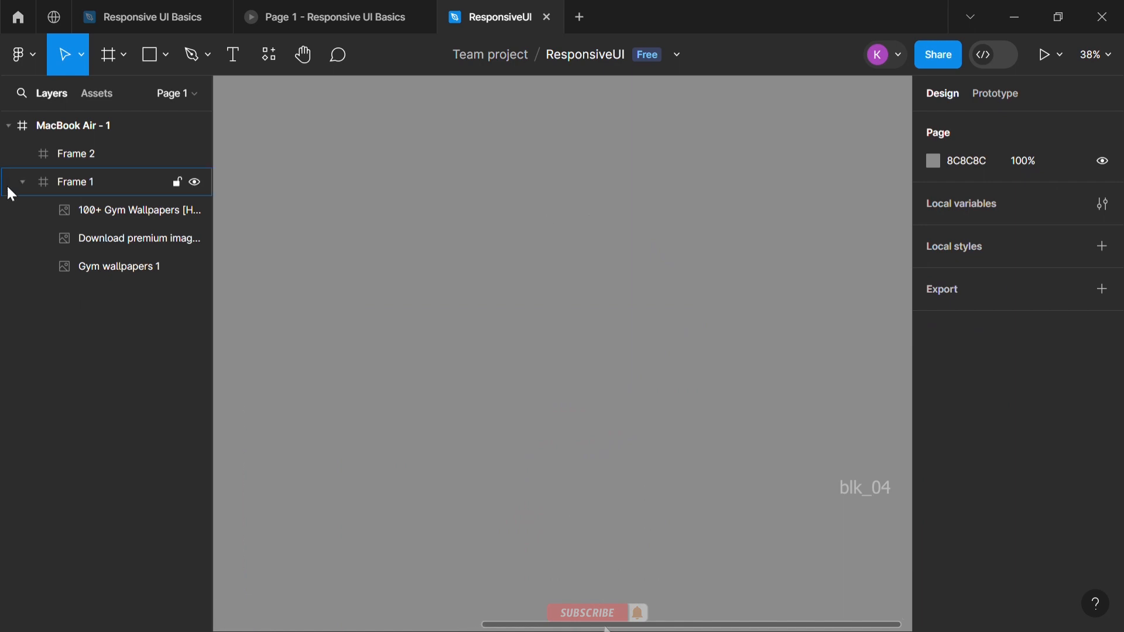
key(t)
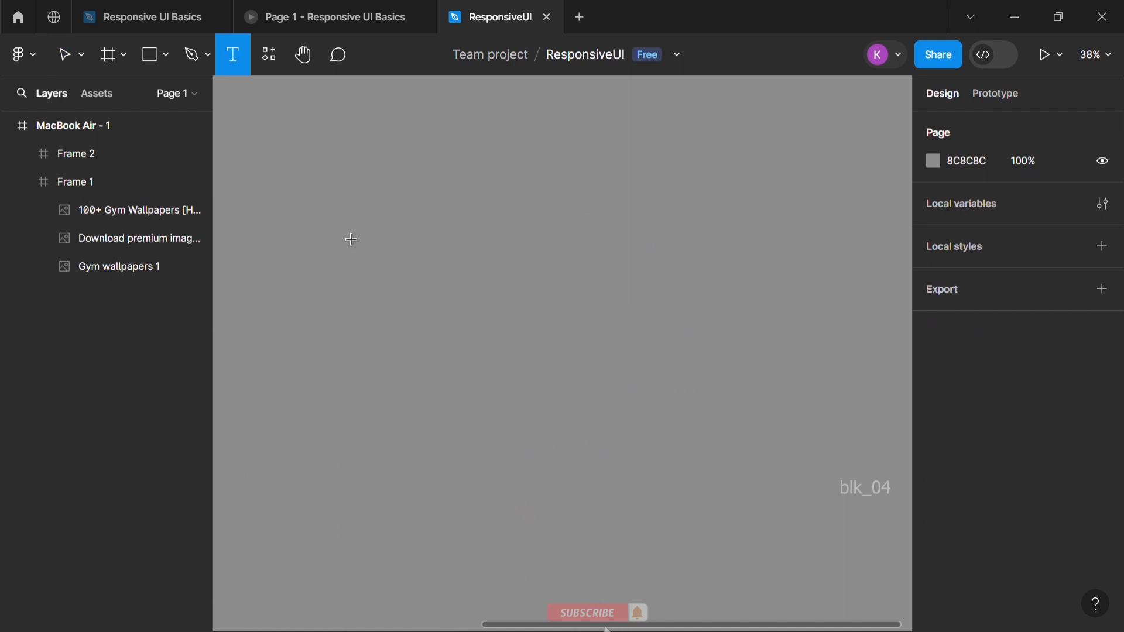
click(351, 248)
scroll(352, 252, up, 6)
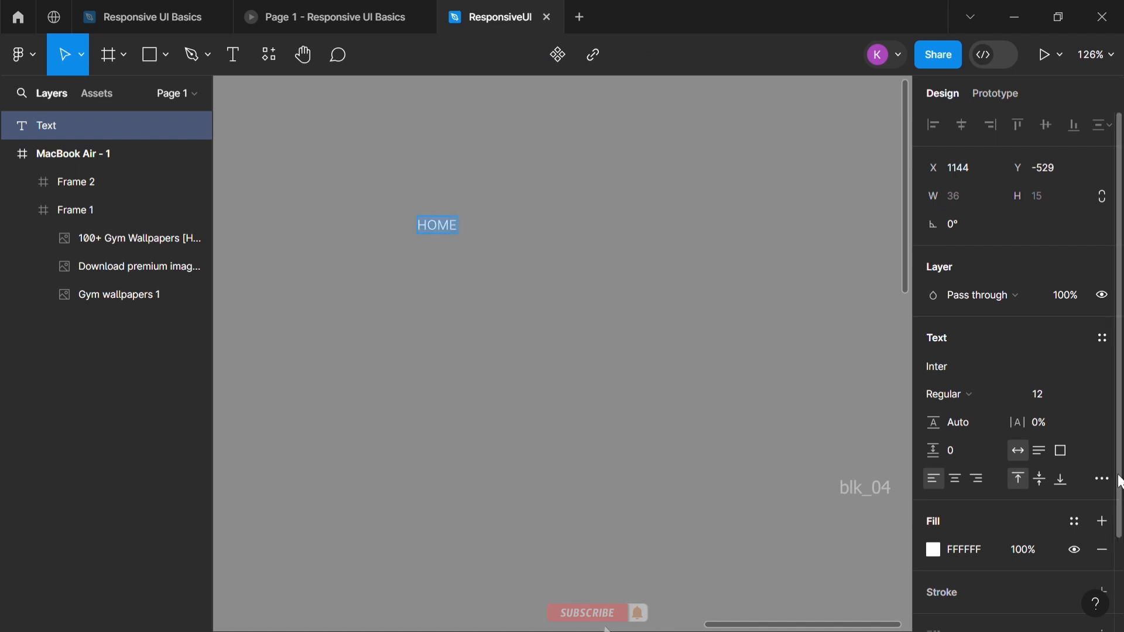
click(1061, 393)
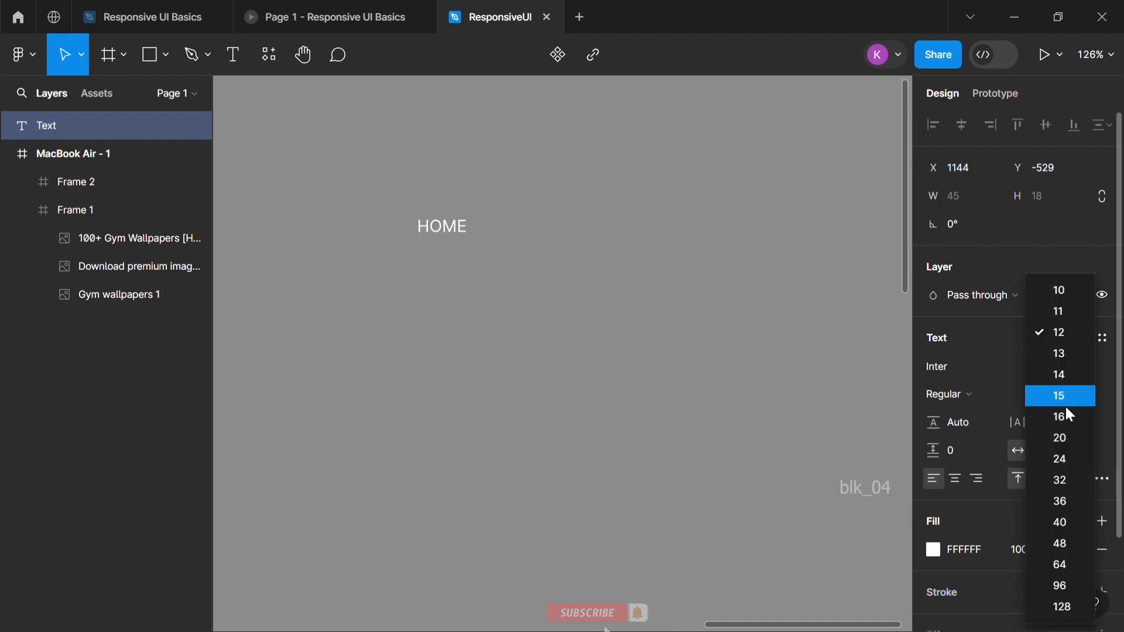
click(1064, 438)
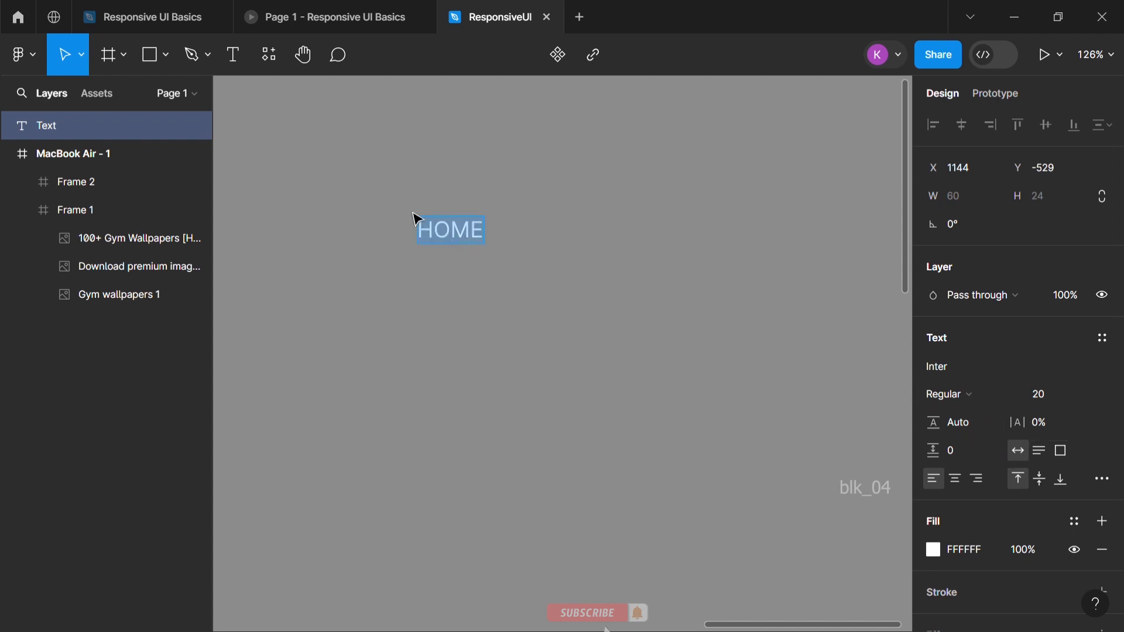
key(Escape)
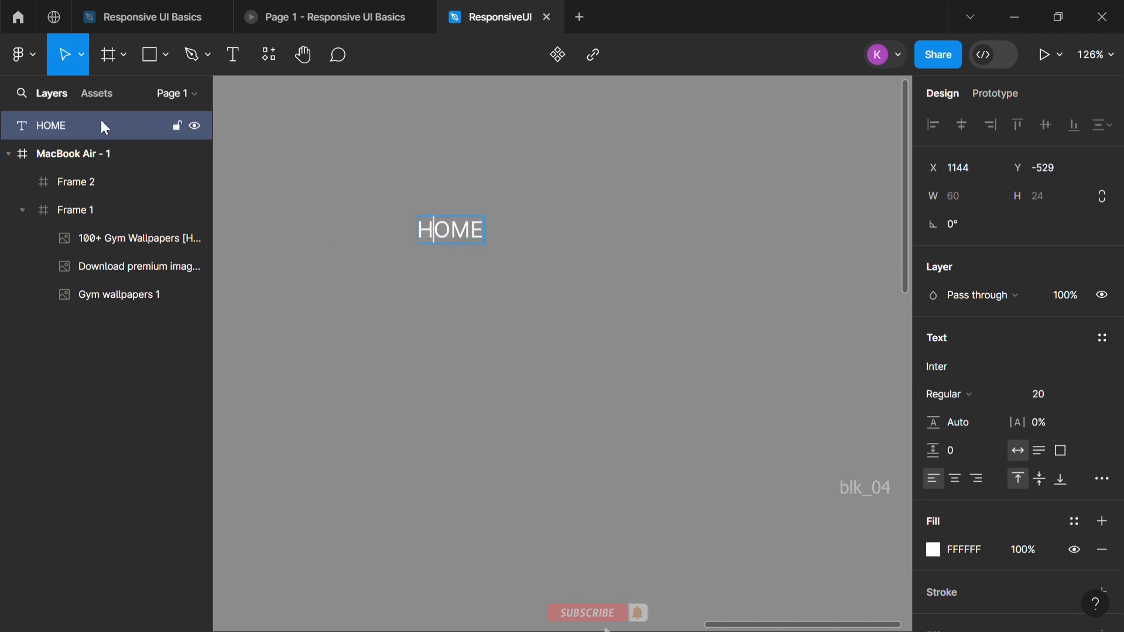
Apply auto layout to the HOME text and wrap the resulting frame in another frame
right_click(101, 120)
click(667, 256)
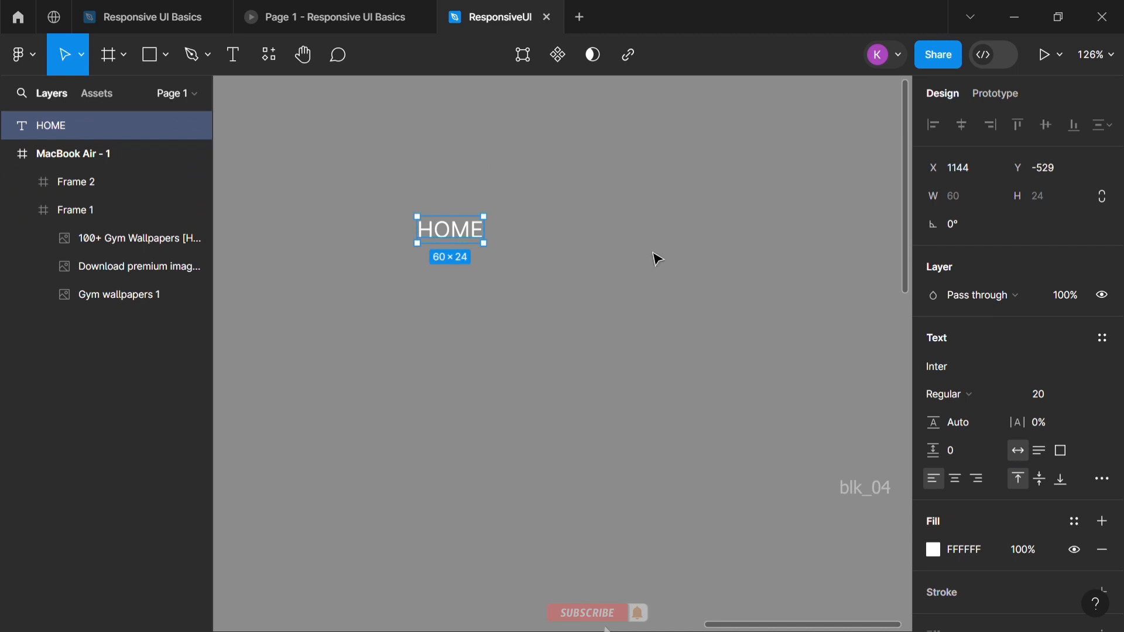
right_click(109, 117)
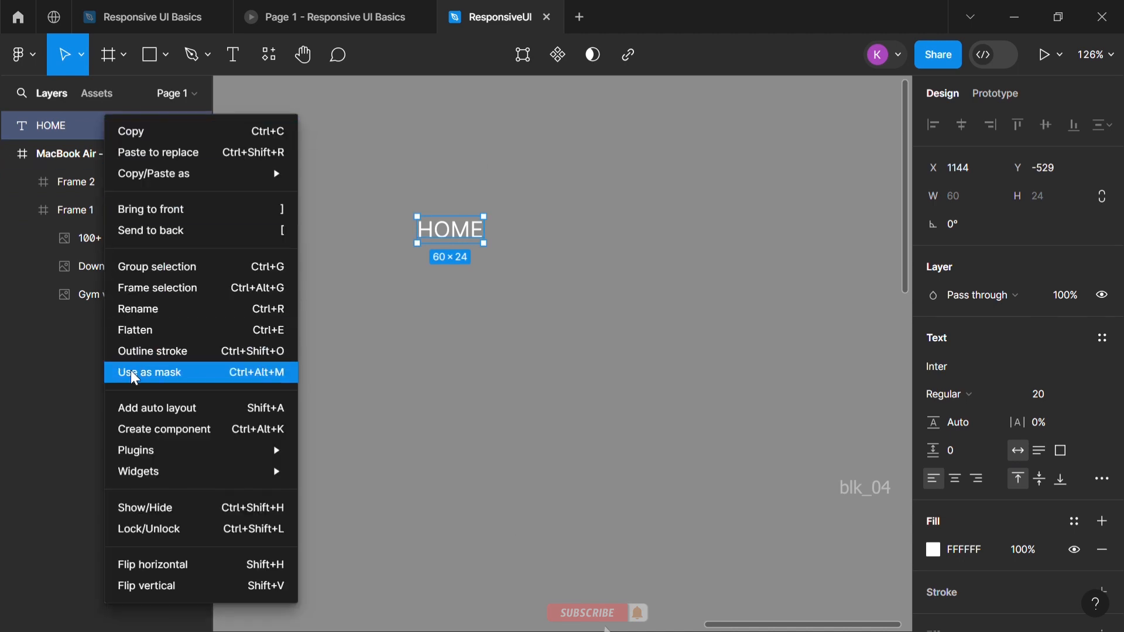
click(134, 407)
right_click(100, 134)
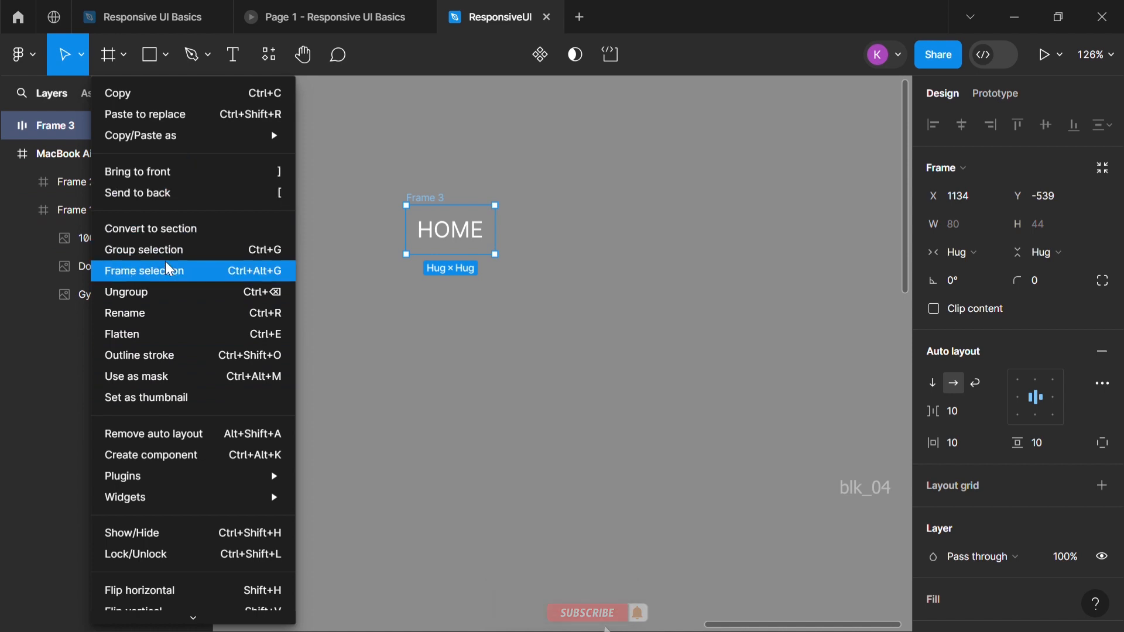
click(165, 269)
Turn the outer HOME frame into a component and add a variant to it
right_click(135, 127)
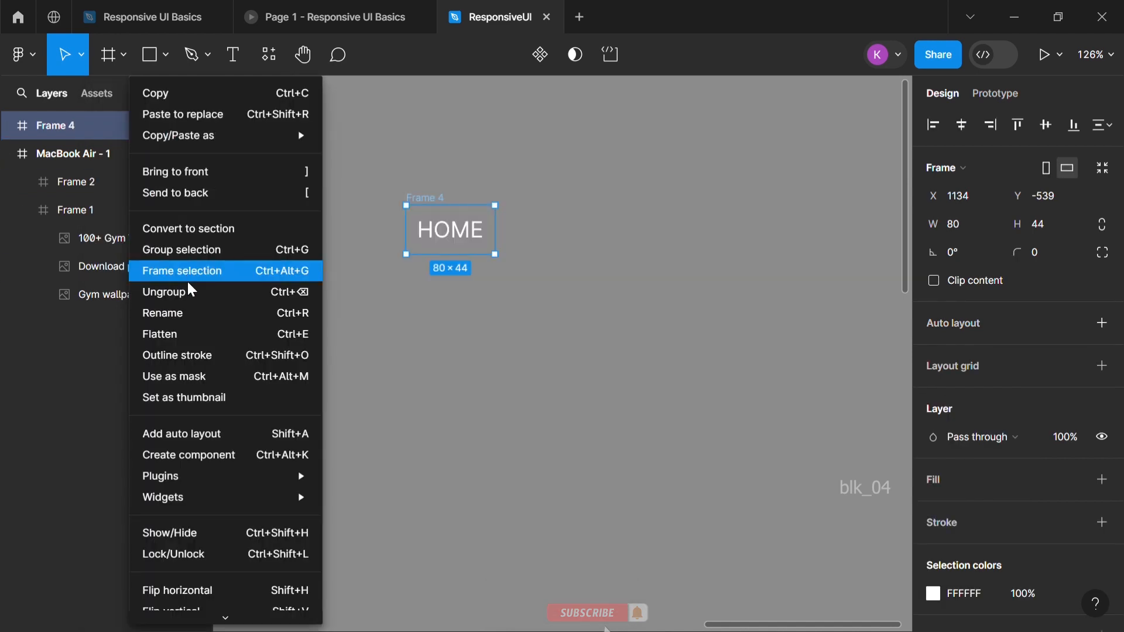
click(191, 455)
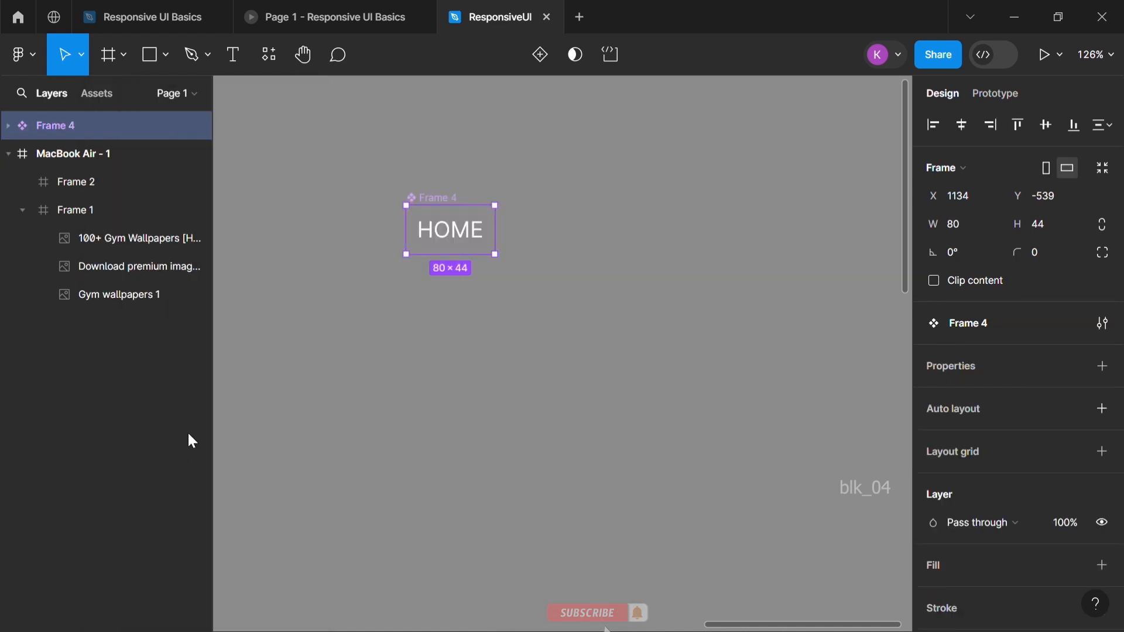
right_click(106, 132)
mouse_move(192, 492)
mouse_move(272, 452)
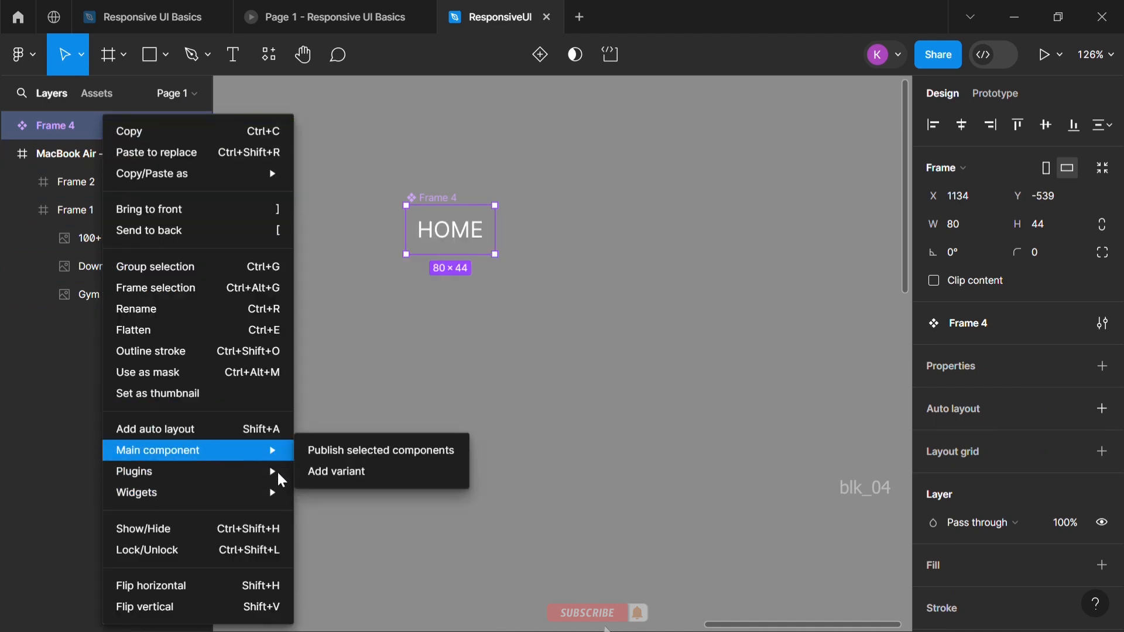
click(346, 470)
Give the HOME text in Variant2 a font size of 24 and a red FF0000 fill
double_click(457, 308)
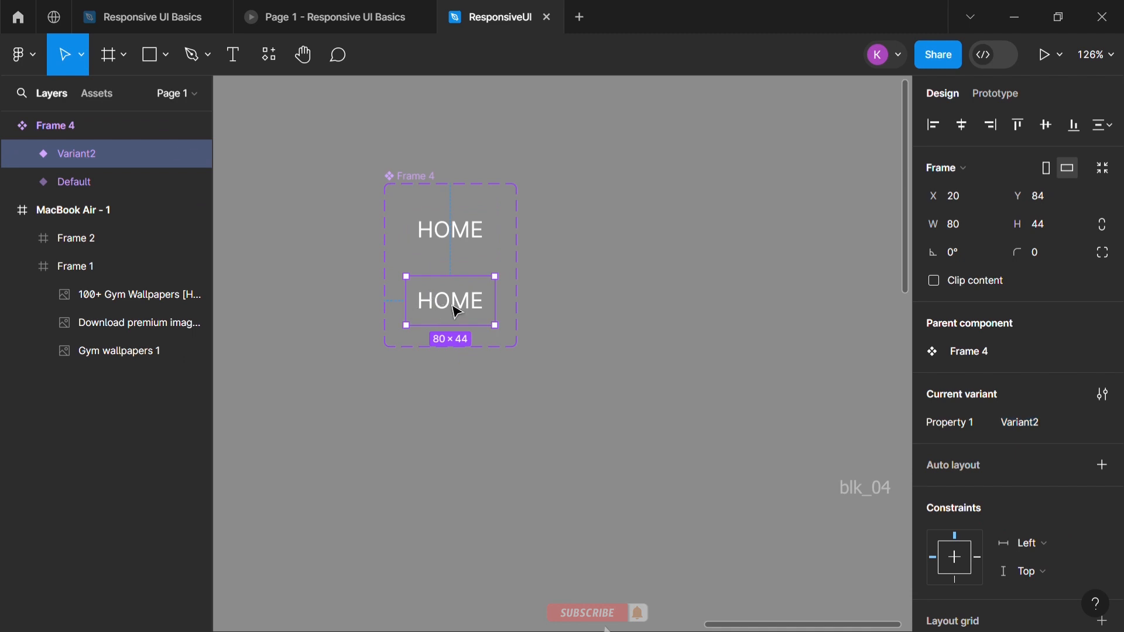
double_click(456, 308)
double_click(457, 308)
double_click(457, 309)
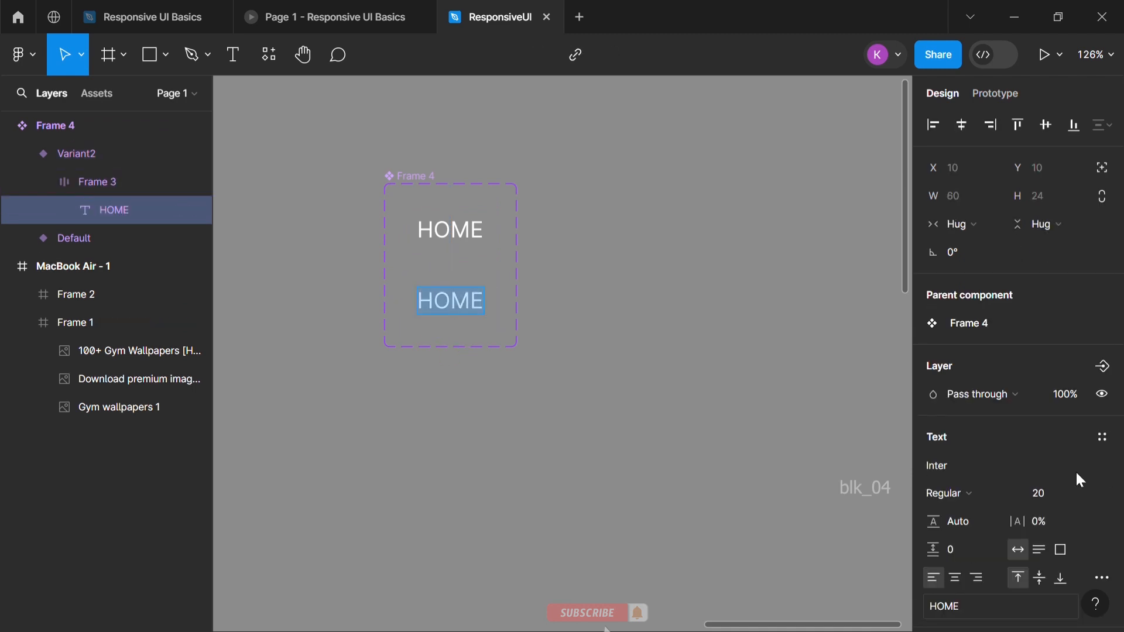
scroll(1086, 463, down, 2)
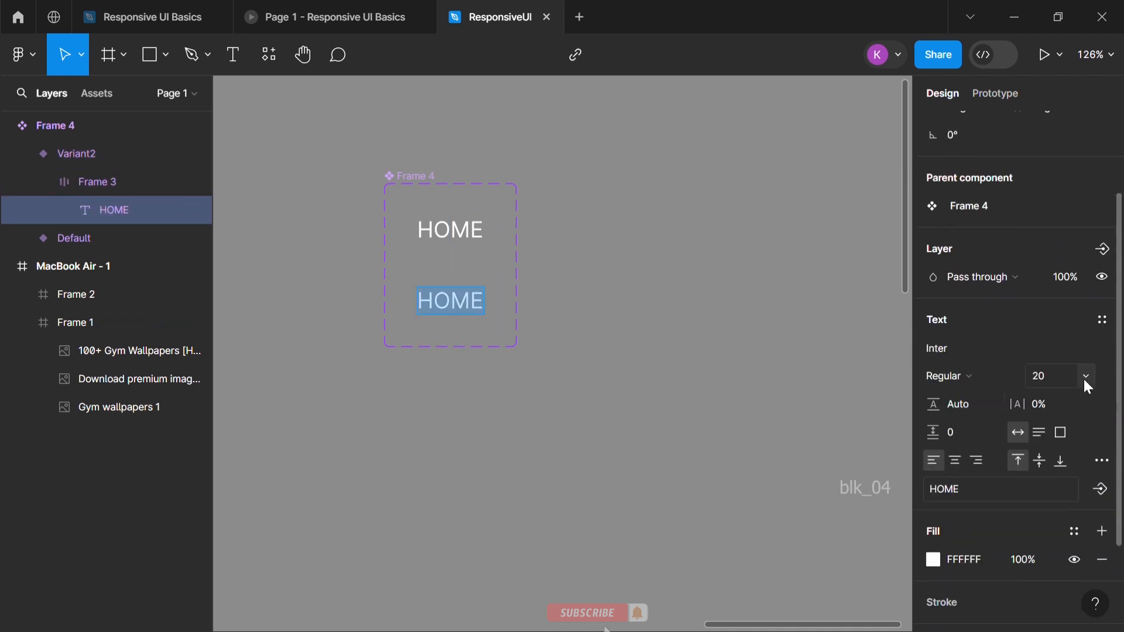
click(1083, 377)
click(1066, 396)
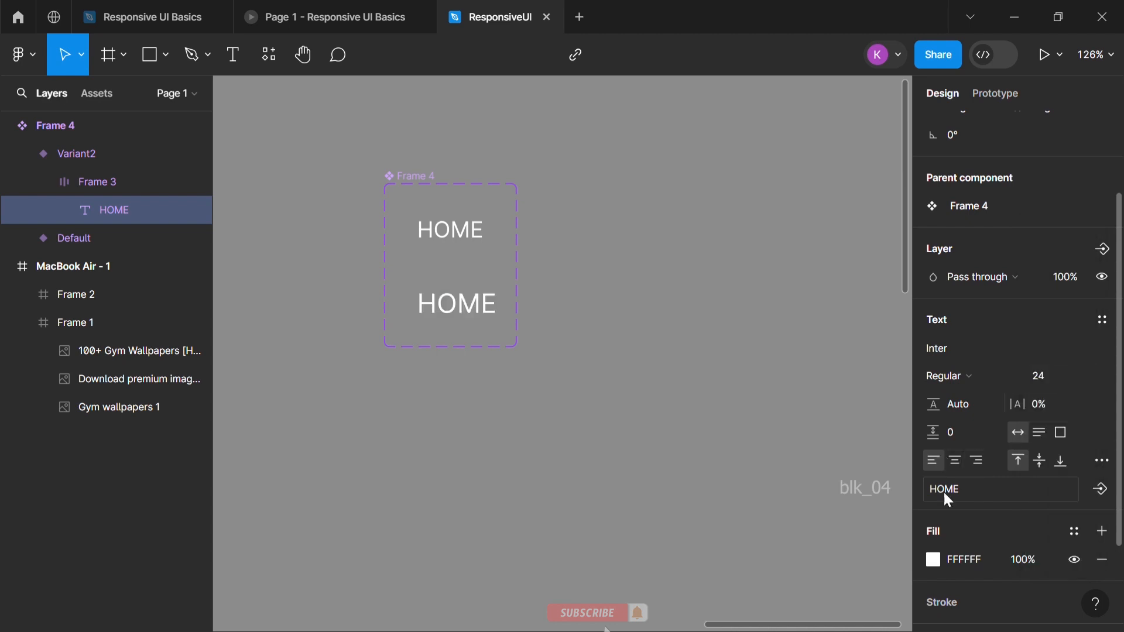
click(933, 560)
text(FF0000)
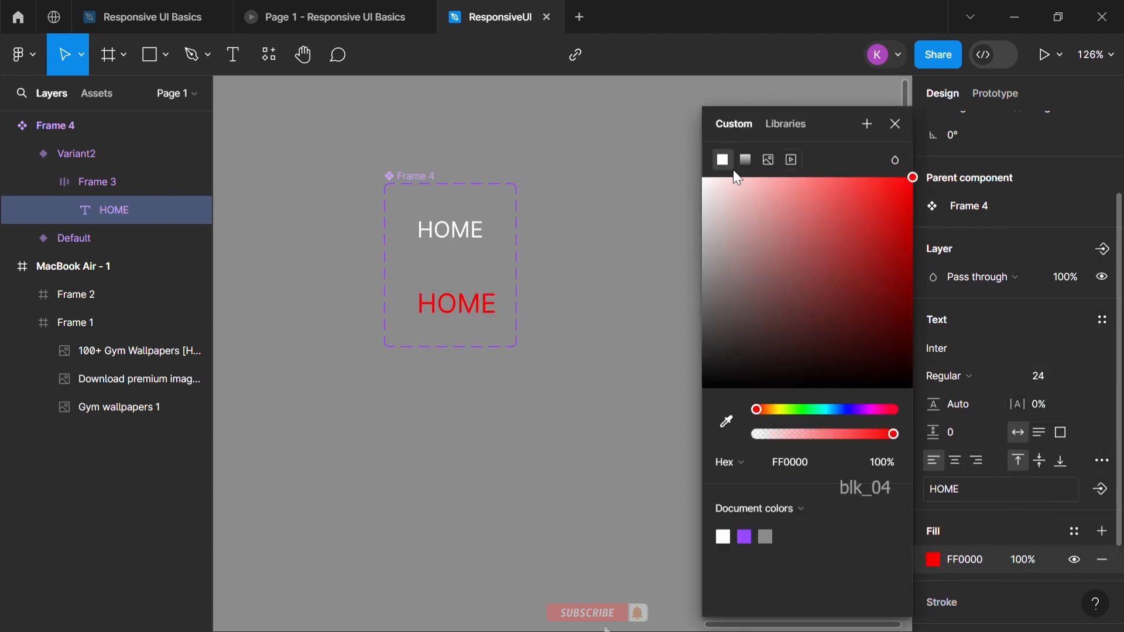
click(682, 181)
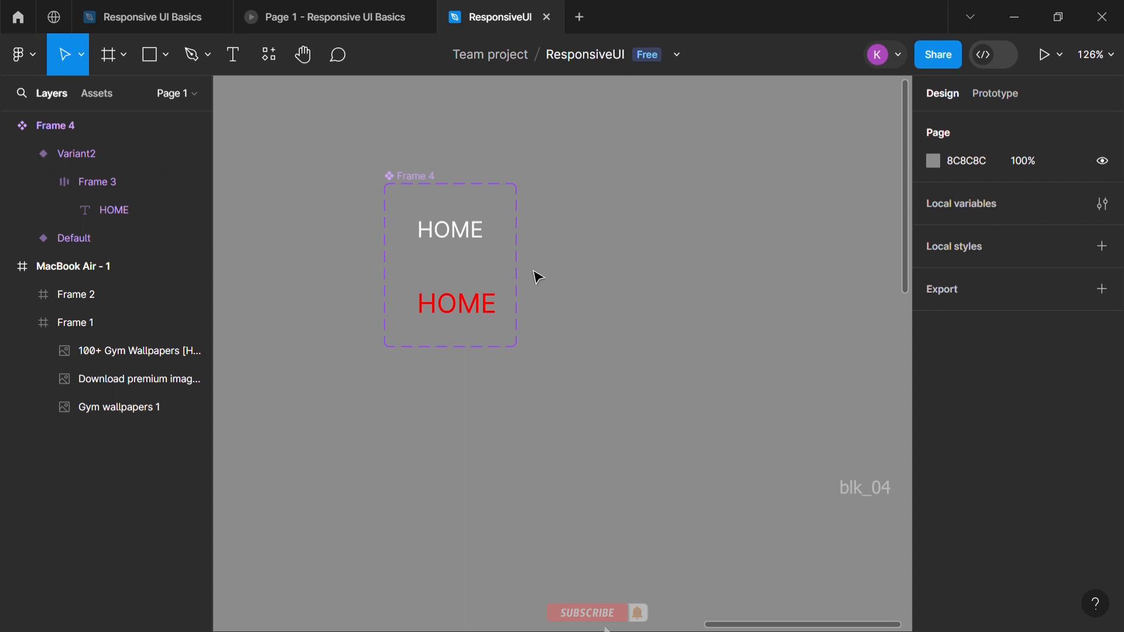
Give the HOME text in the Default variant a black 000000 fill and the Bold font weight
scroll(559, 261, down, 5)
scroll(545, 293, left, 5)
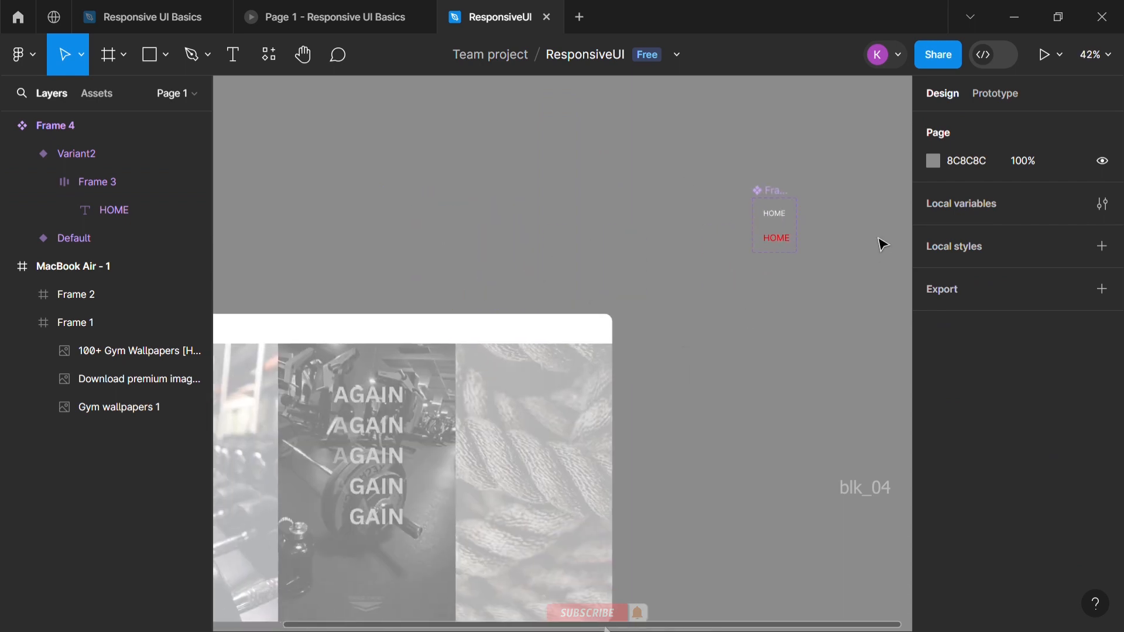
scroll(849, 243, up, 5)
double_click(715, 198)
double_click(718, 195)
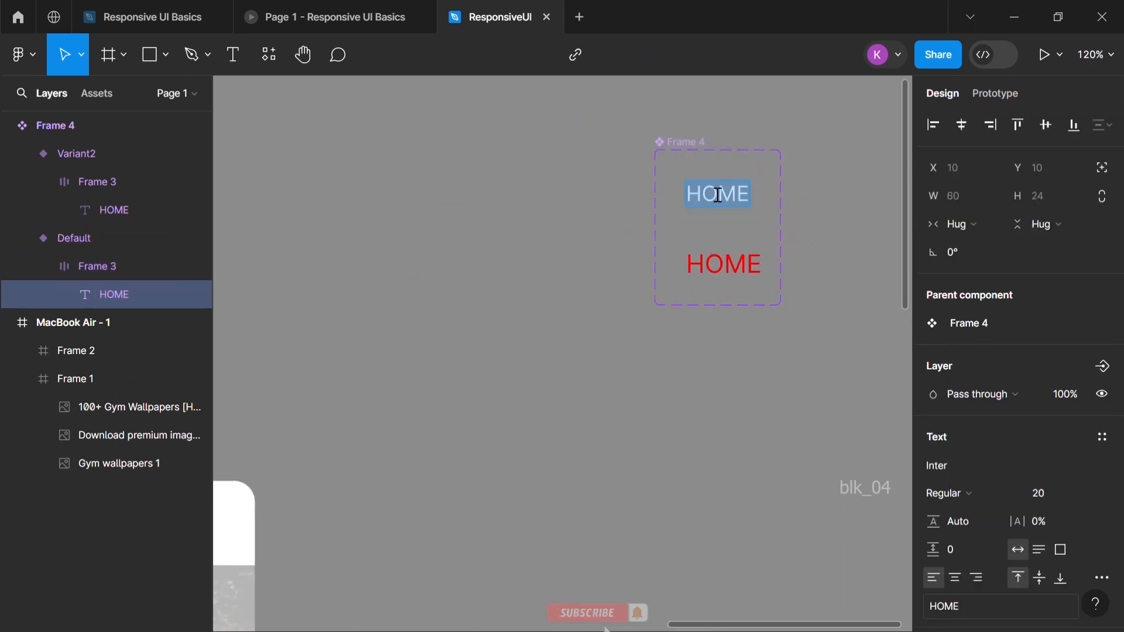
scroll(977, 565, down, 4)
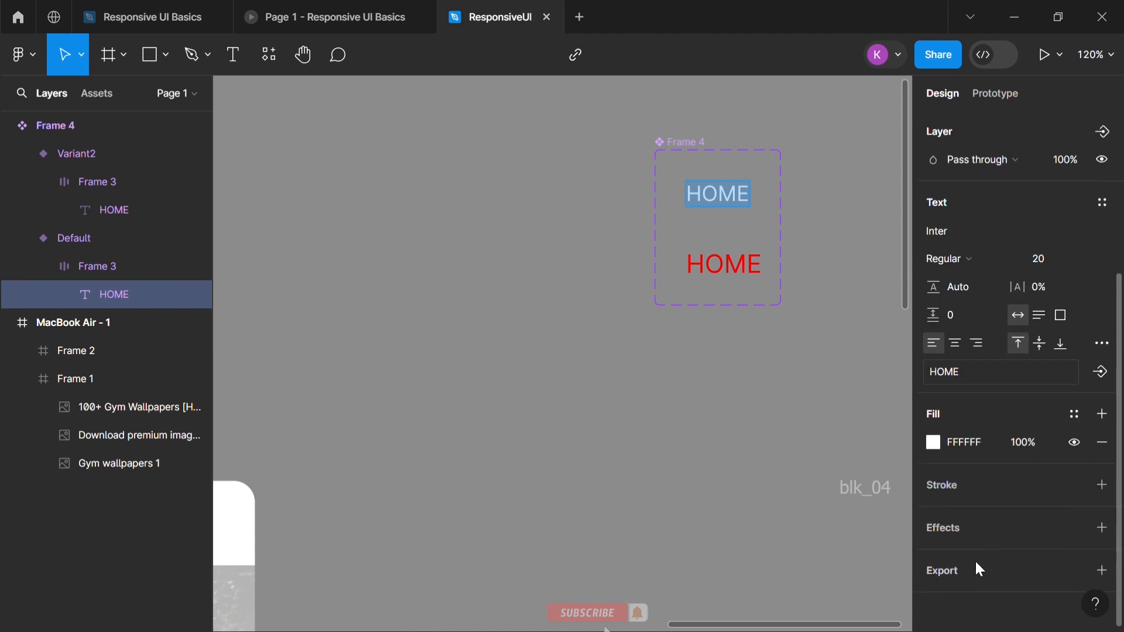
click(931, 444)
drag(788, 366, 677, 408)
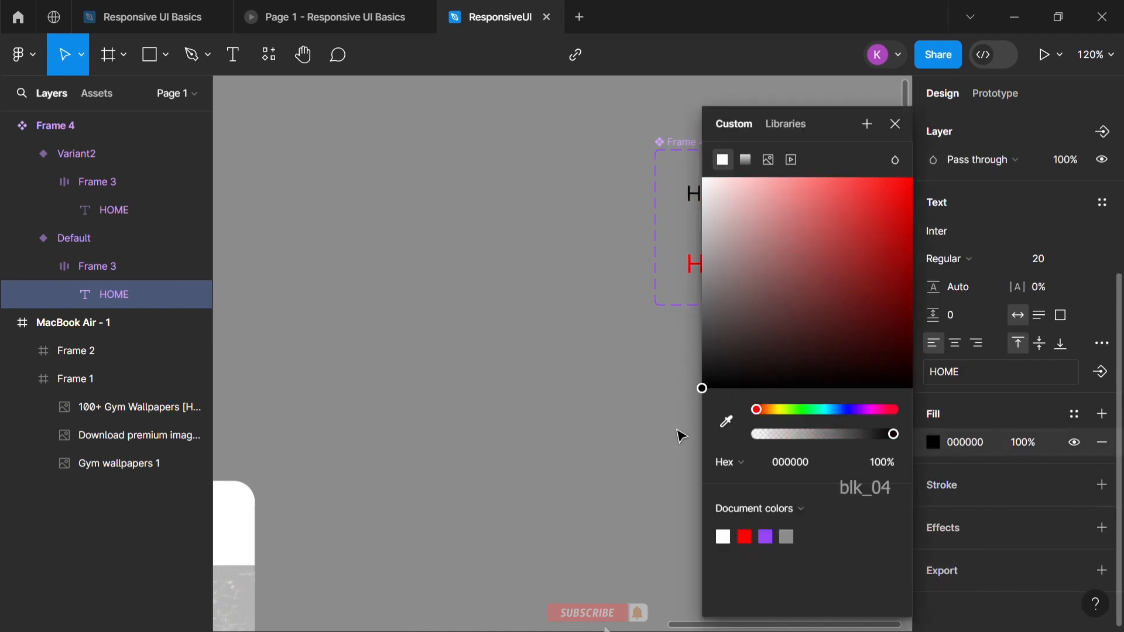
click(960, 262)
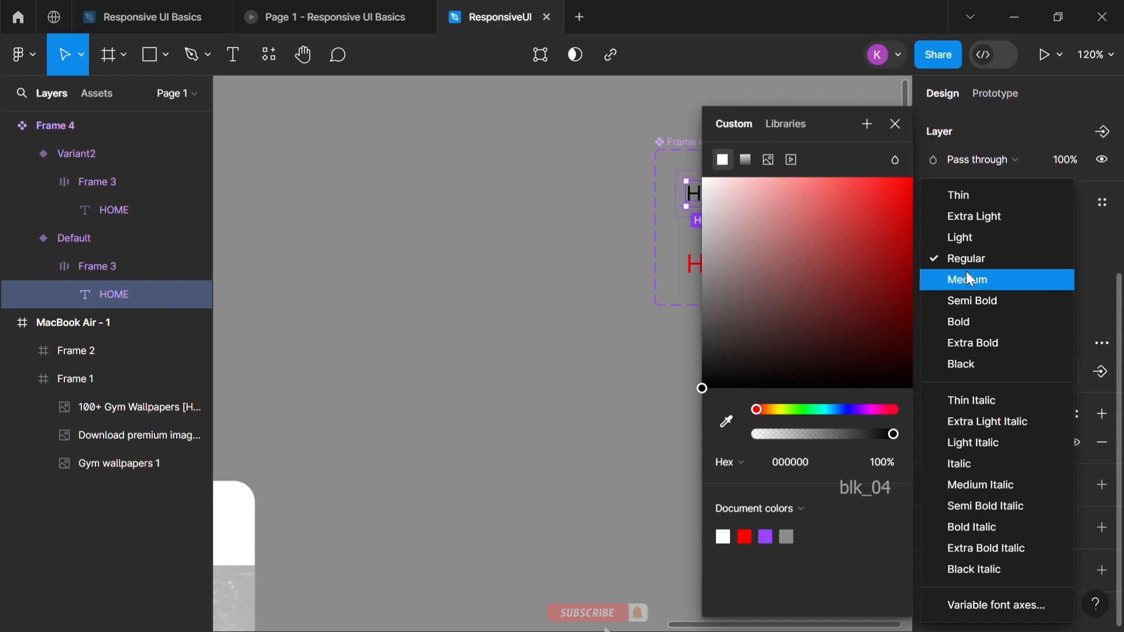
click(963, 322)
click(537, 268)
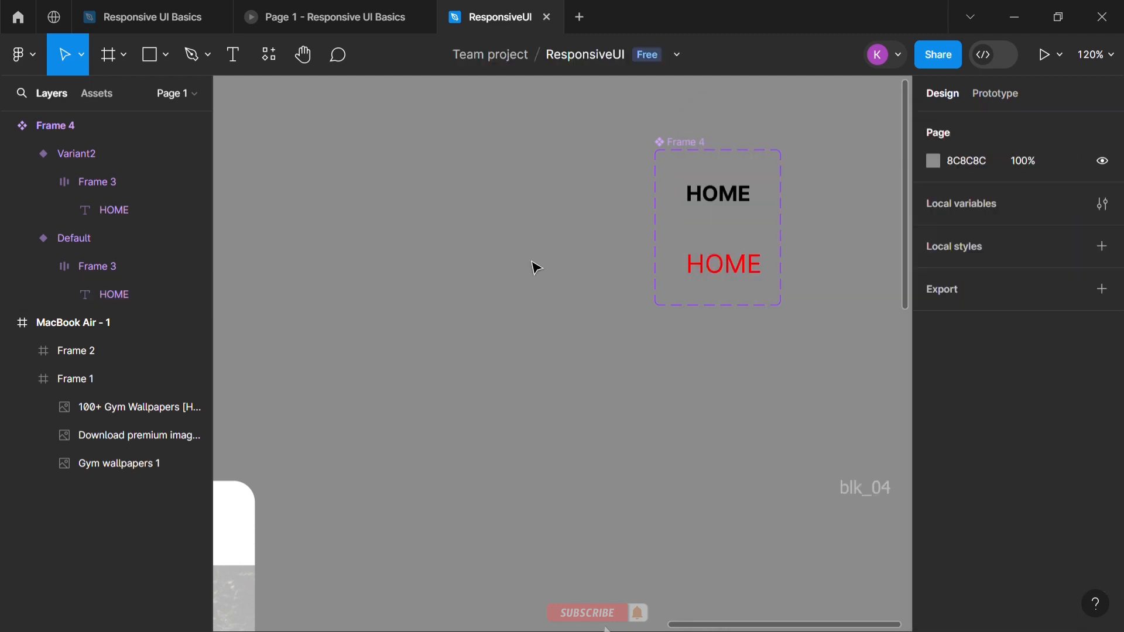
Set the font weight of the red HOME text in Variant2 to Bold
click(740, 268)
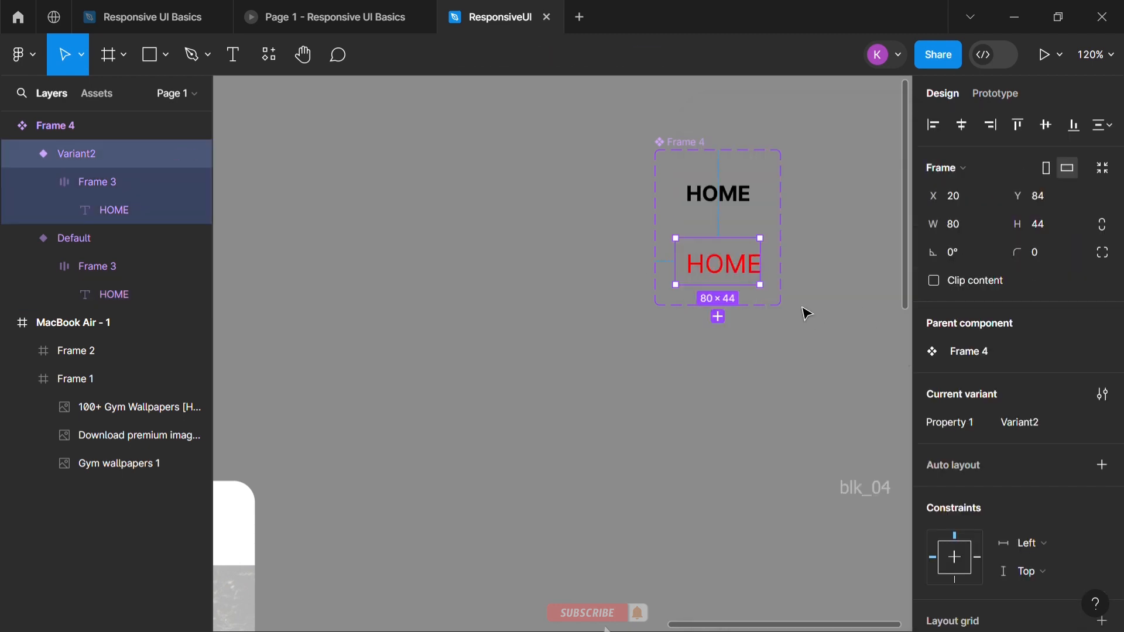
double_click(731, 285)
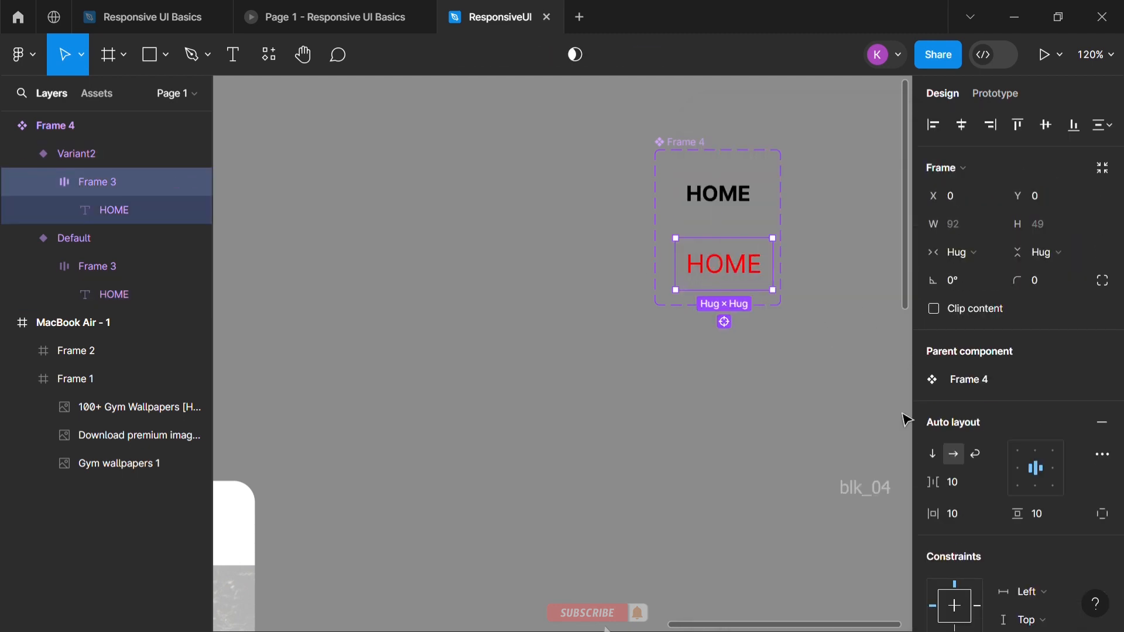
click(731, 268)
click(955, 492)
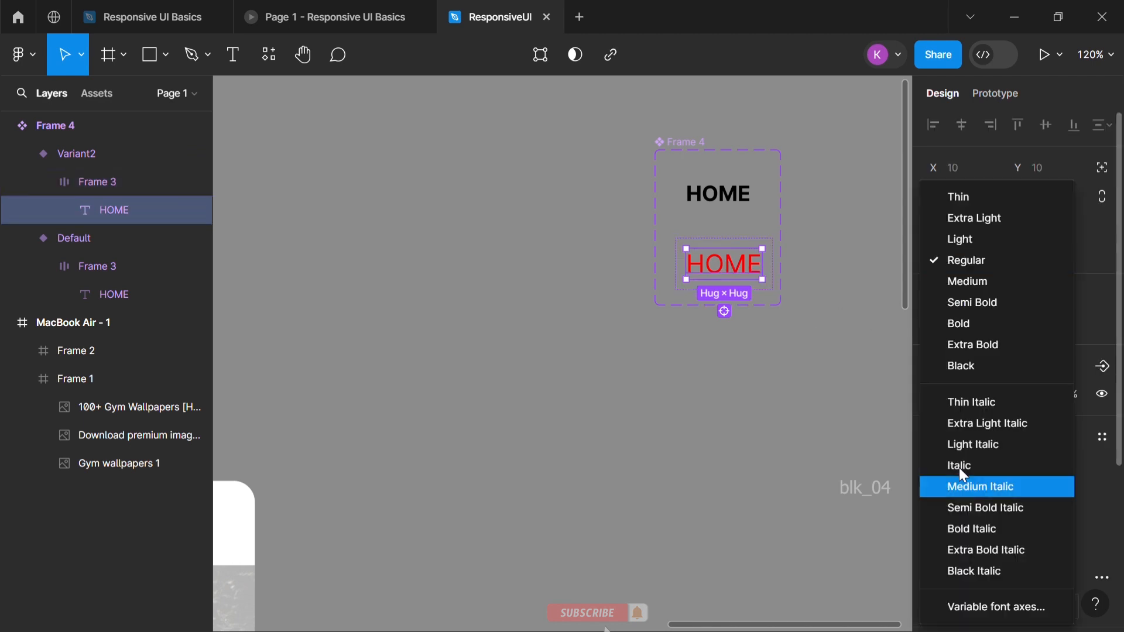
click(967, 322)
click(720, 412)
Place four instances of the HOME component in a row along the white navigation bar of the MacBook Air - 1 frame
scroll(550, 417, down, 5)
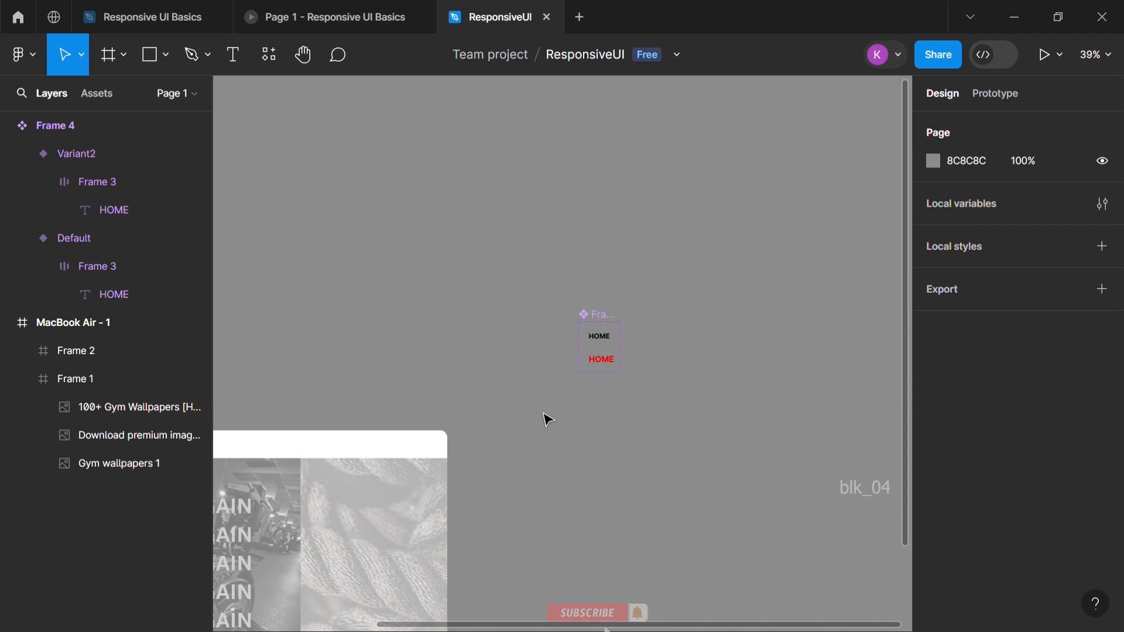
scroll(544, 421, up, 3)
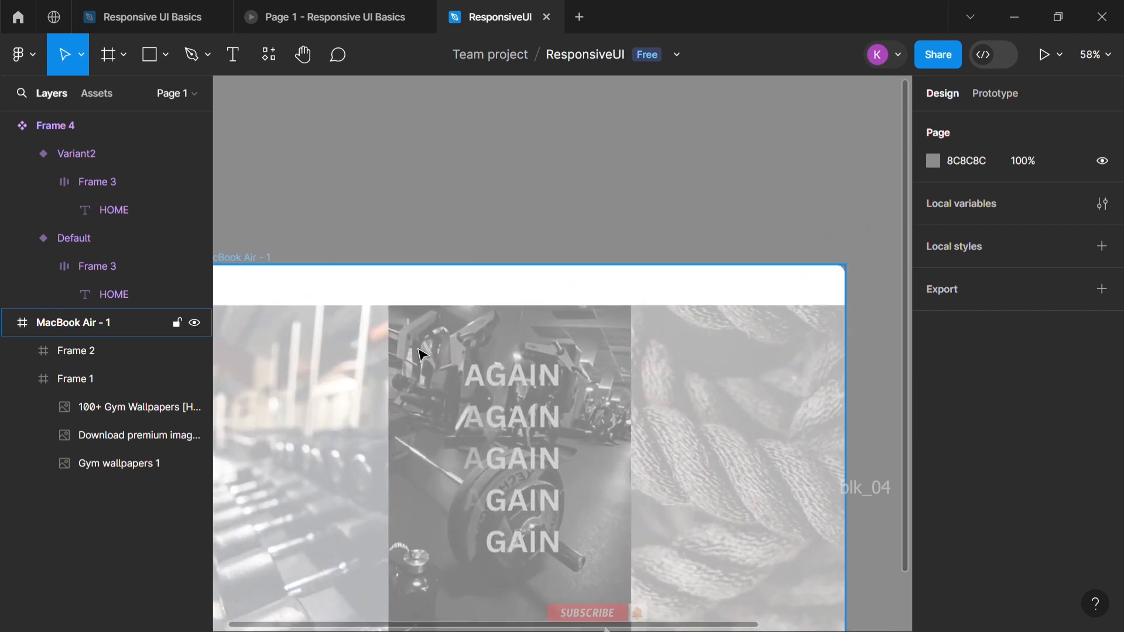
click(93, 95)
drag(57, 265, 596, 306)
key(ctrl+z)
key(ctrl+shift+z)
Change the text of the second menu item in the navigation bar to TRAINING
double_click(467, 307)
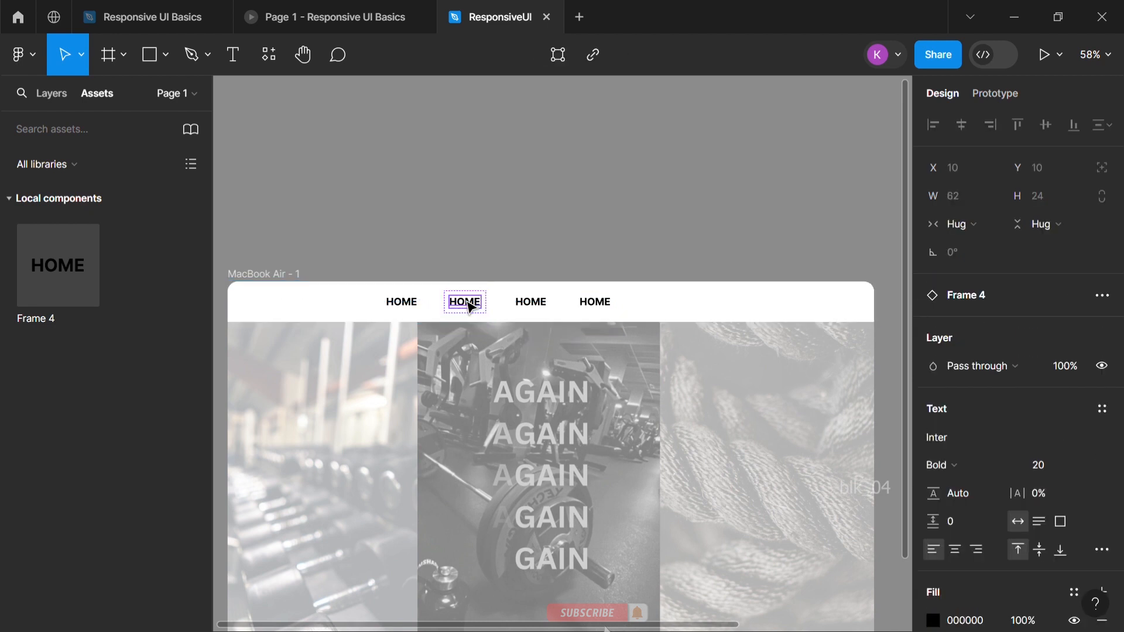
double_click(471, 307)
text(RAINING)
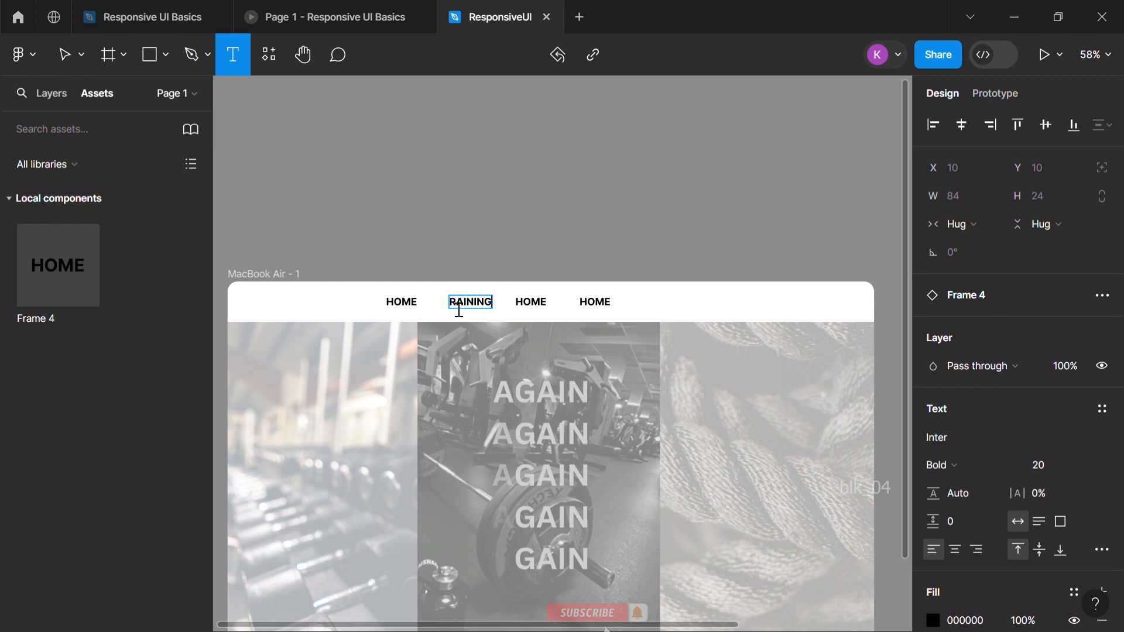
key(Escape)
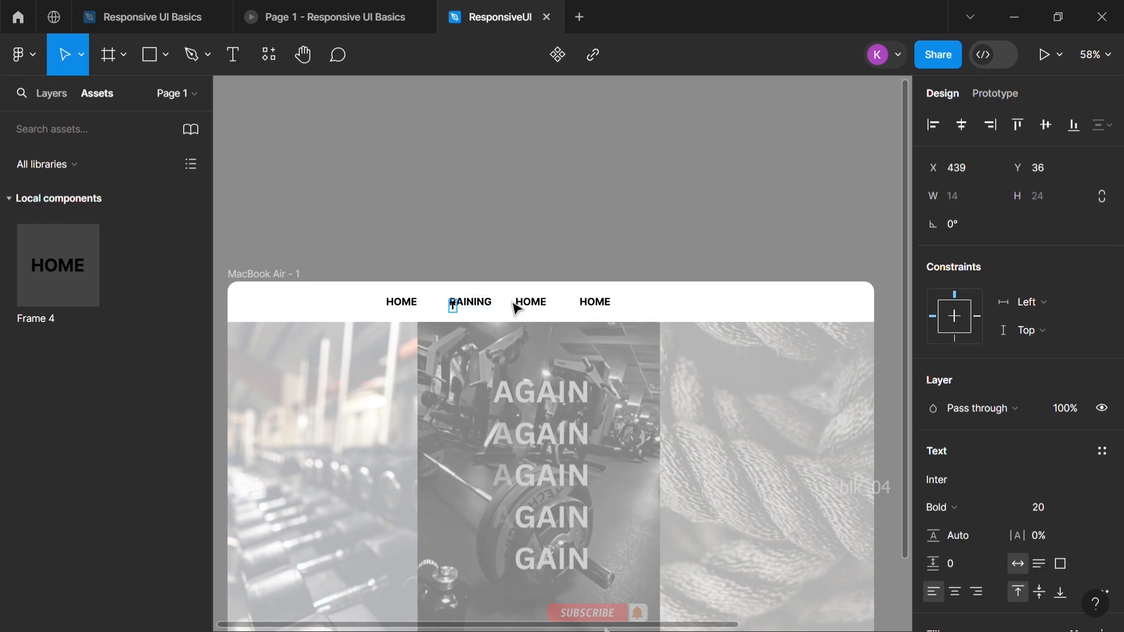
click(469, 193)
double_click(469, 310)
Change the third menu item's text to SCHEDULE, checking the wording in the Responsive UI Basics file
click(538, 309)
text(SCHED)
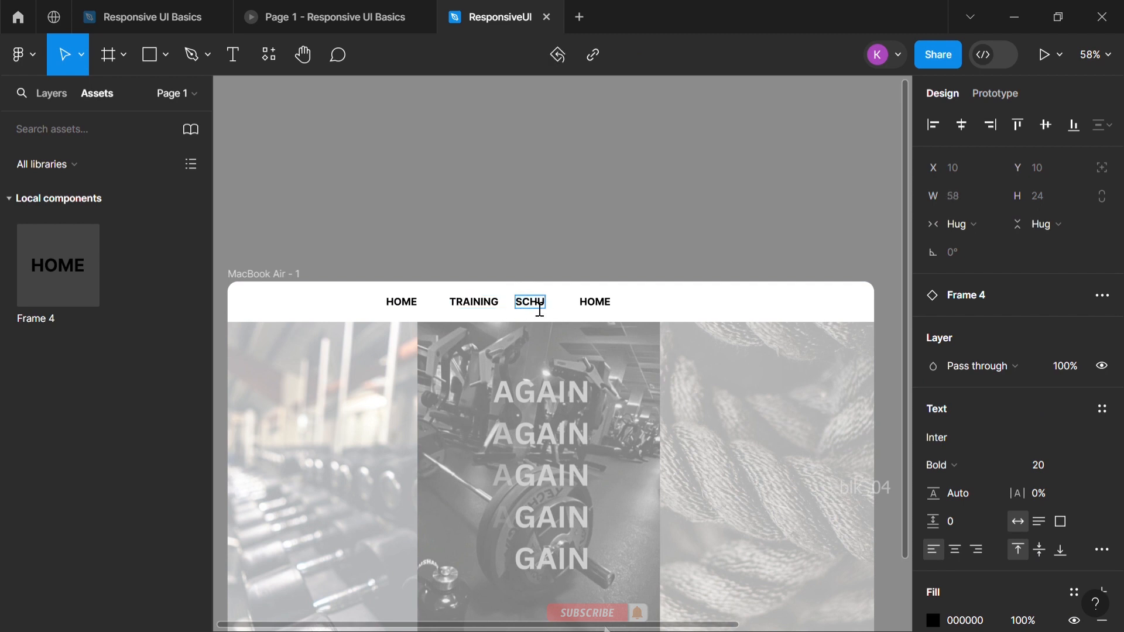
text(U)
click(205, 17)
mouse_move(305, 5)
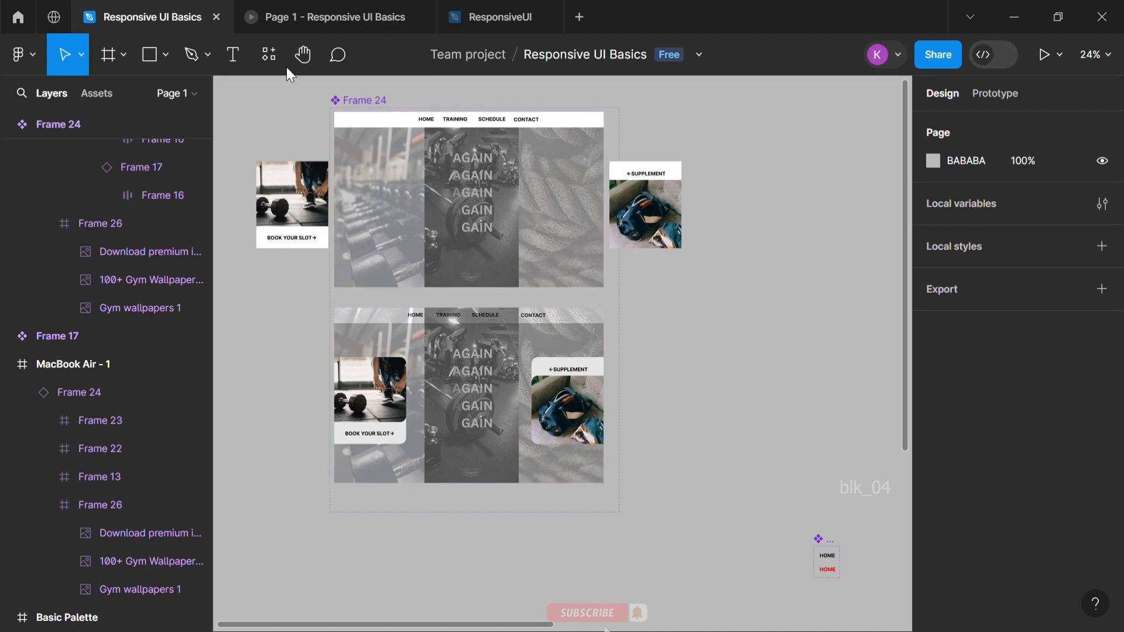
click(374, 16)
click(500, 16)
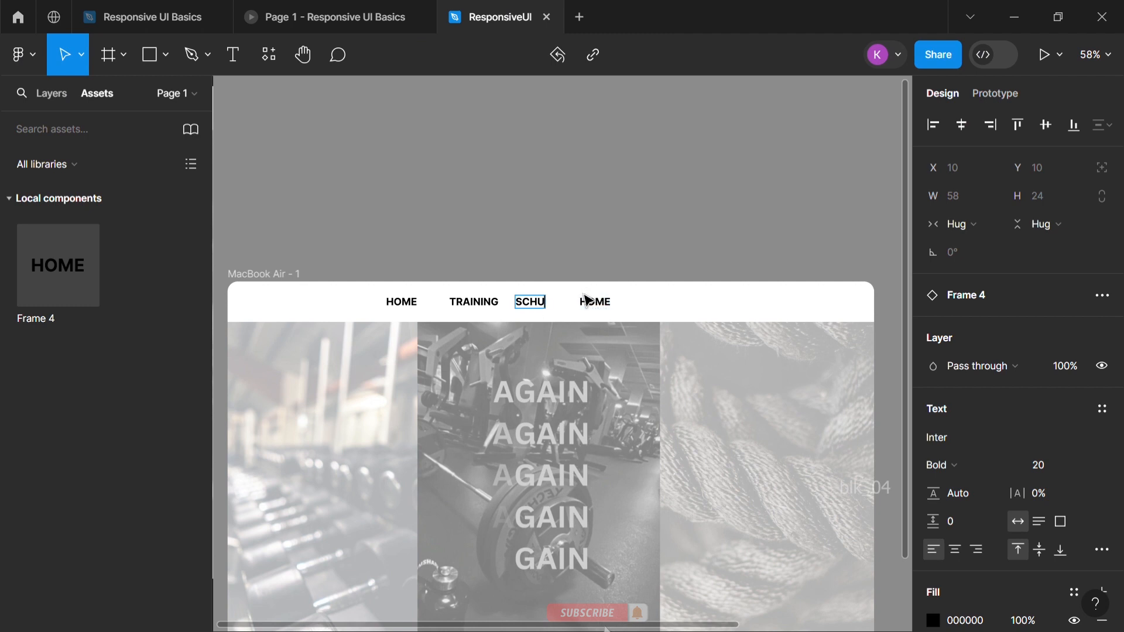
text(EDULE)
Change the text of the fourth menu item in the navigation bar to CONTACT
double_click(616, 313)
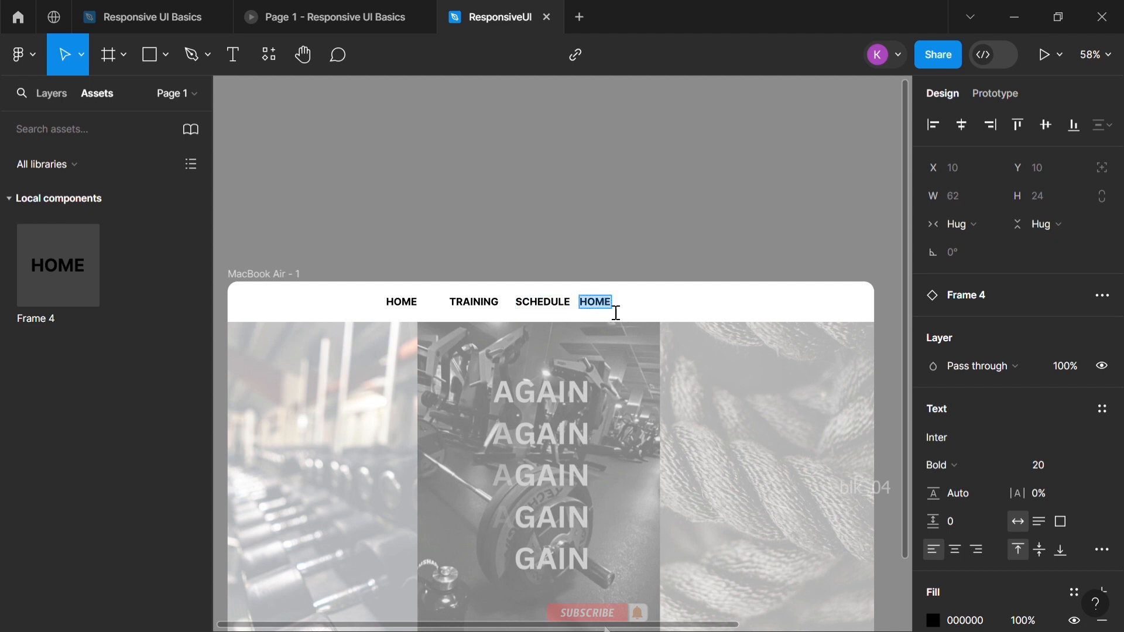
text(CONTACT)
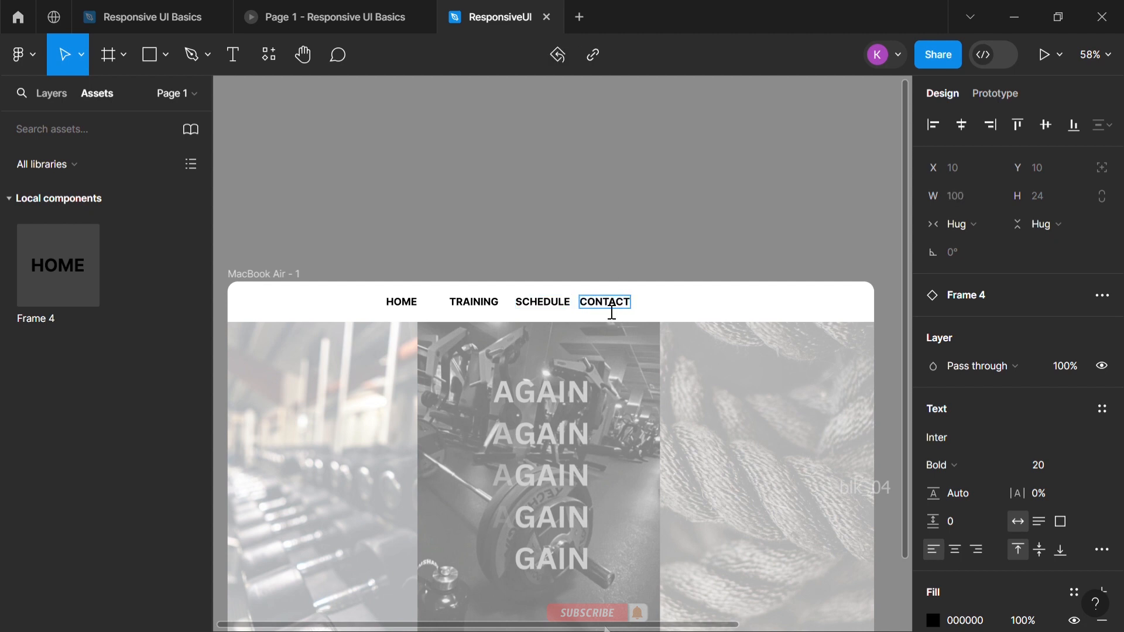
key(Escape)
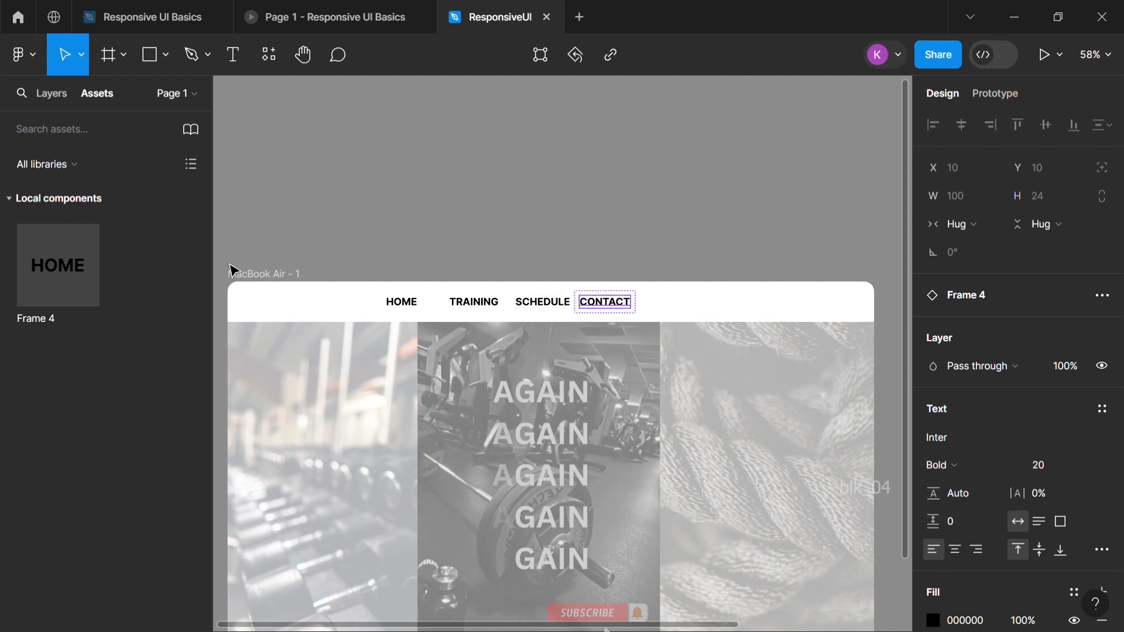
Nest the SCHEDULE and CONTACT instances, Frame 6 and Frame 7, inside Frame 2 with the other menu items
click(52, 94)
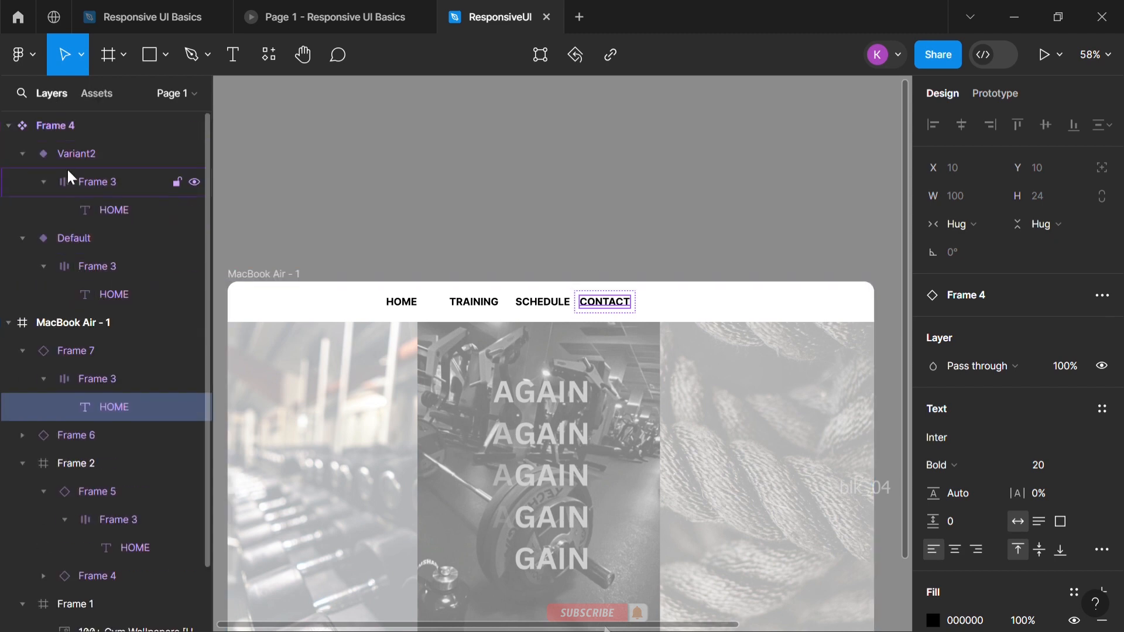
click(22, 464)
click(23, 350)
click(76, 379)
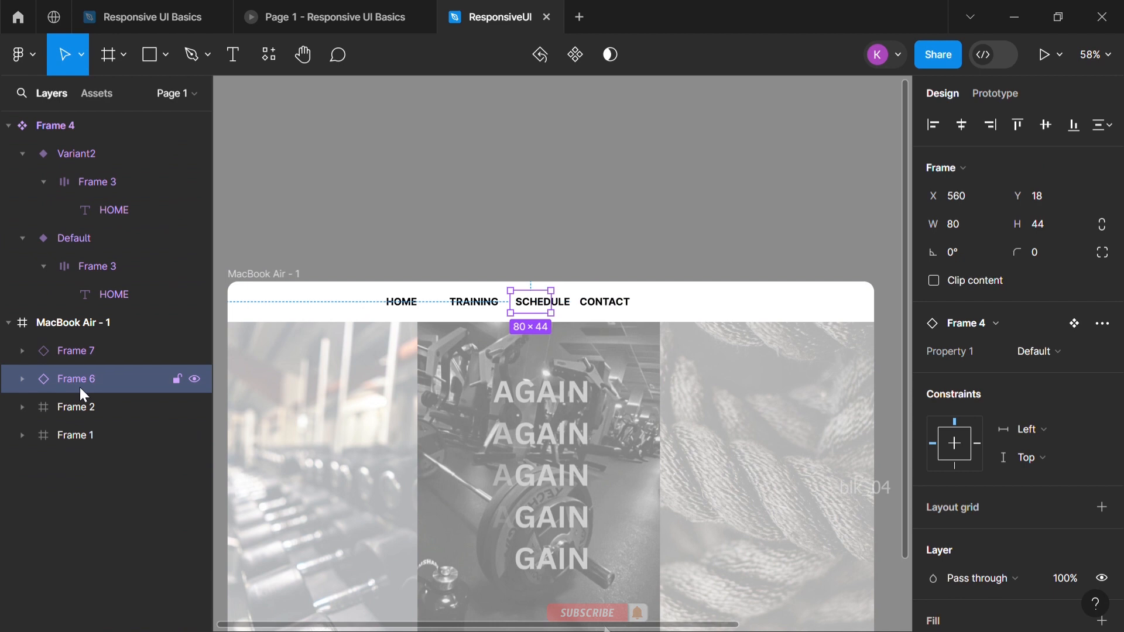
click(403, 307)
drag(100, 433, 97, 491)
drag(76, 379, 82, 425)
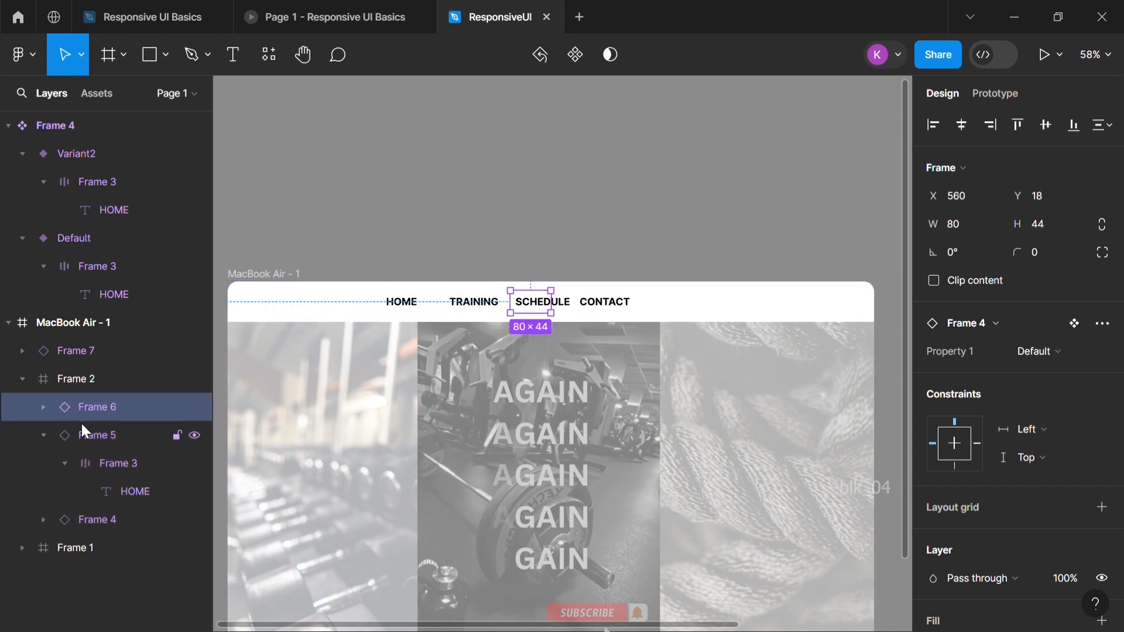
drag(76, 351, 82, 394)
Wrap the four menu item instances in a new frame inside Frame 2 and widen that frame to 512
click(44, 434)
click(425, 219)
click(43, 378)
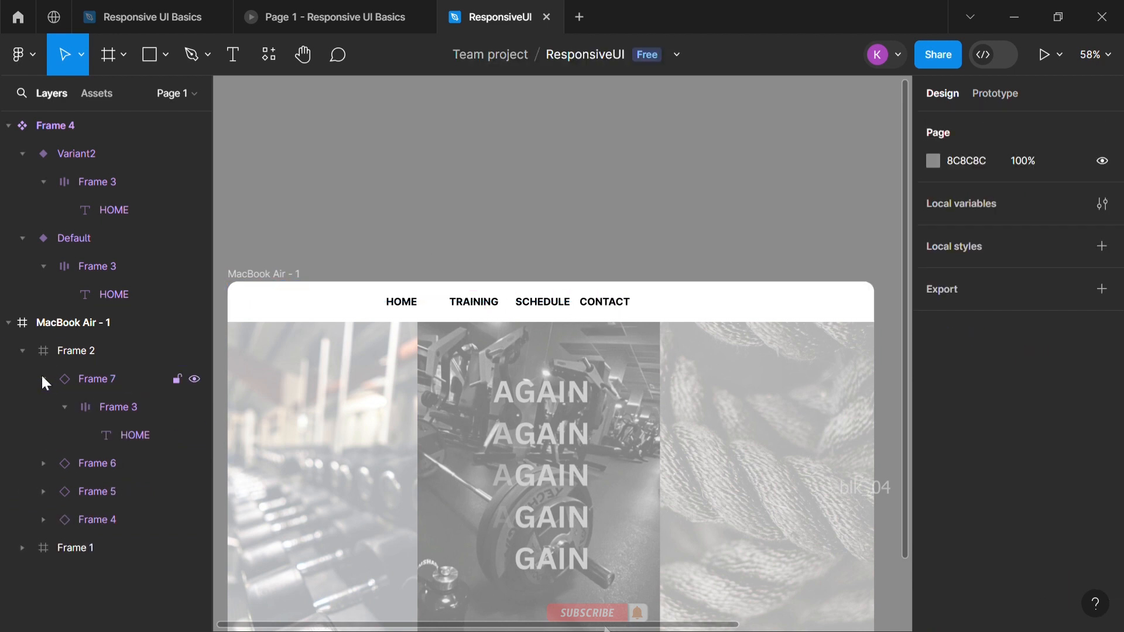
click(43, 379)
shift+click(93, 407)
shift+click(93, 435)
shift+click(94, 462)
right_click(94, 461)
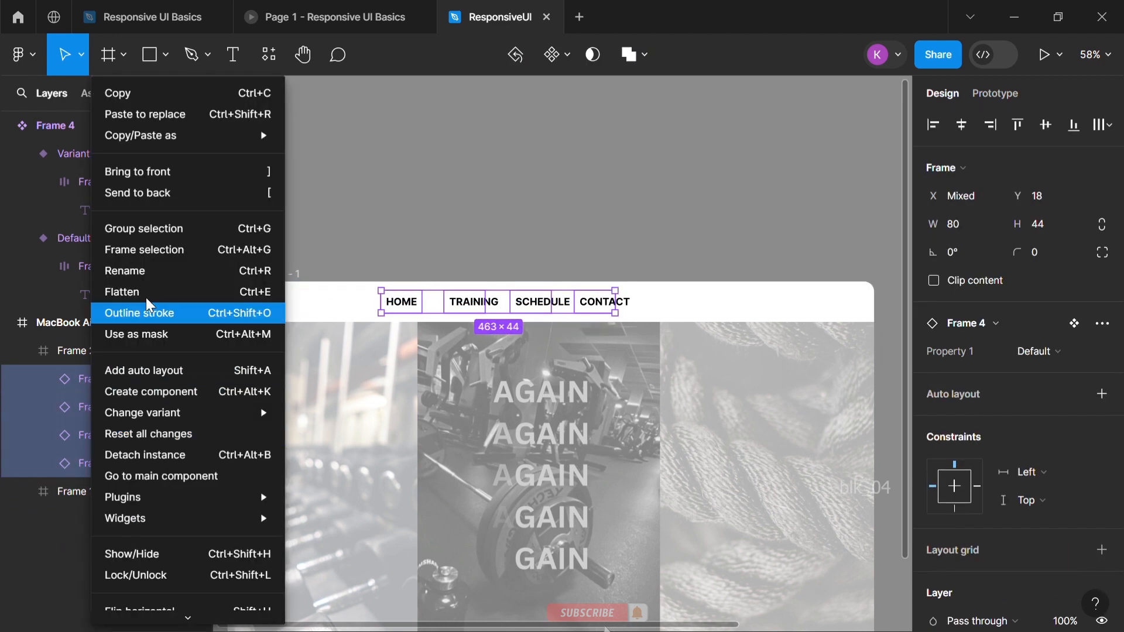
click(144, 250)
click(620, 251)
click(97, 379)
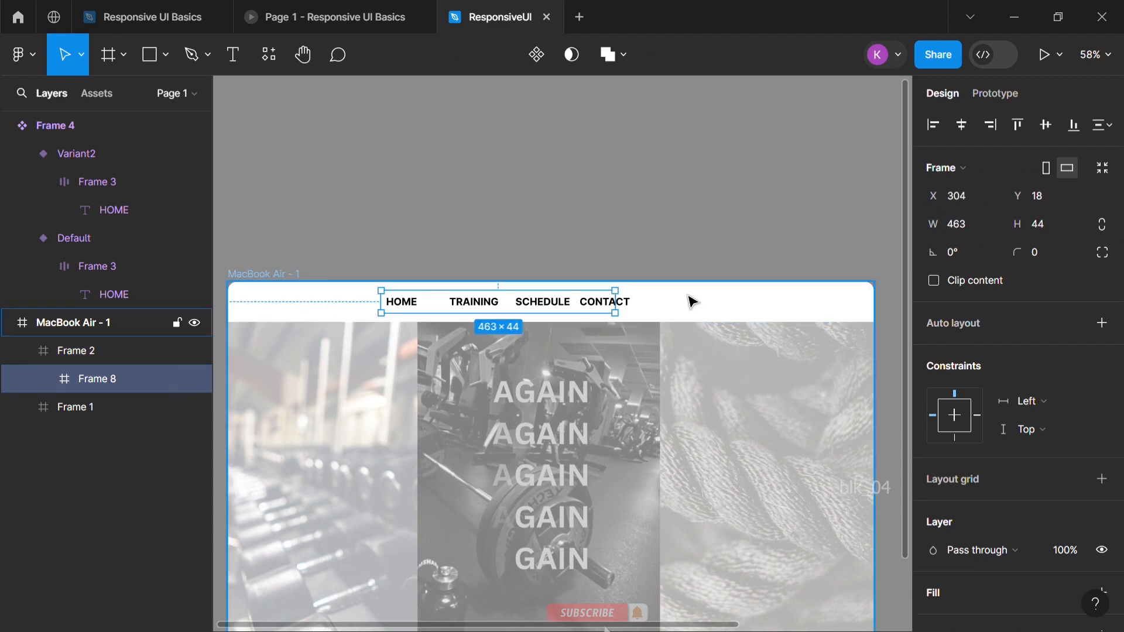
drag(615, 312, 640, 312)
Expand the menu item layers in Frame 8 and shift the CONTACT item further away from SCHEDULE
click(44, 379)
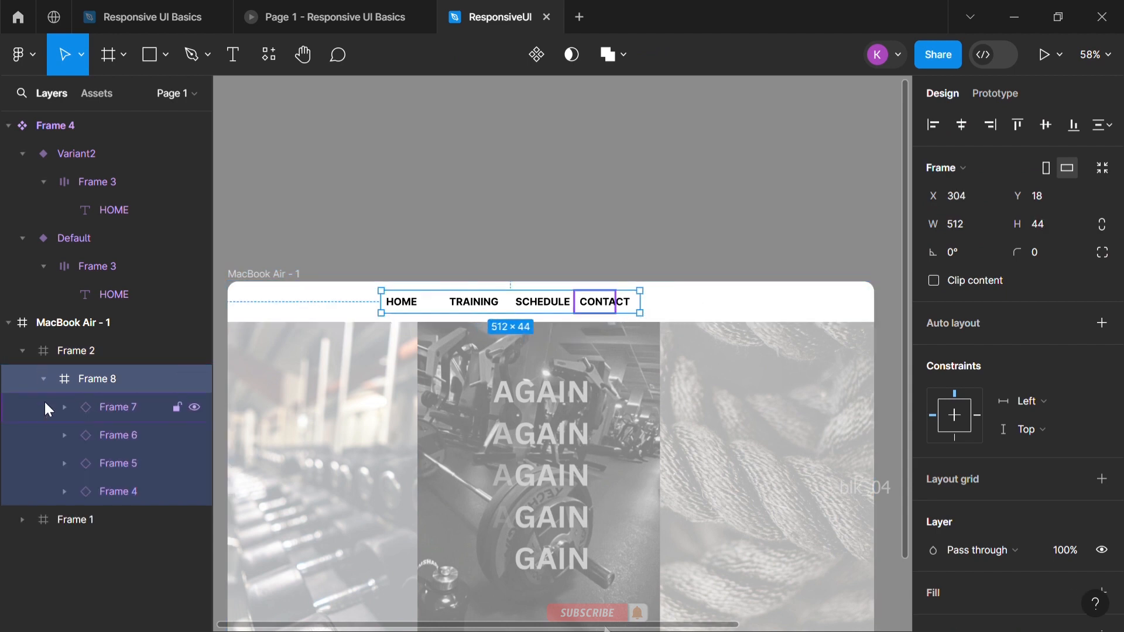
click(47, 409)
click(146, 462)
click(48, 489)
shift+click(138, 491)
scroll(134, 498, down, 1)
click(64, 564)
scroll(66, 567, down, 1)
click(65, 589)
scroll(112, 571, down, 1)
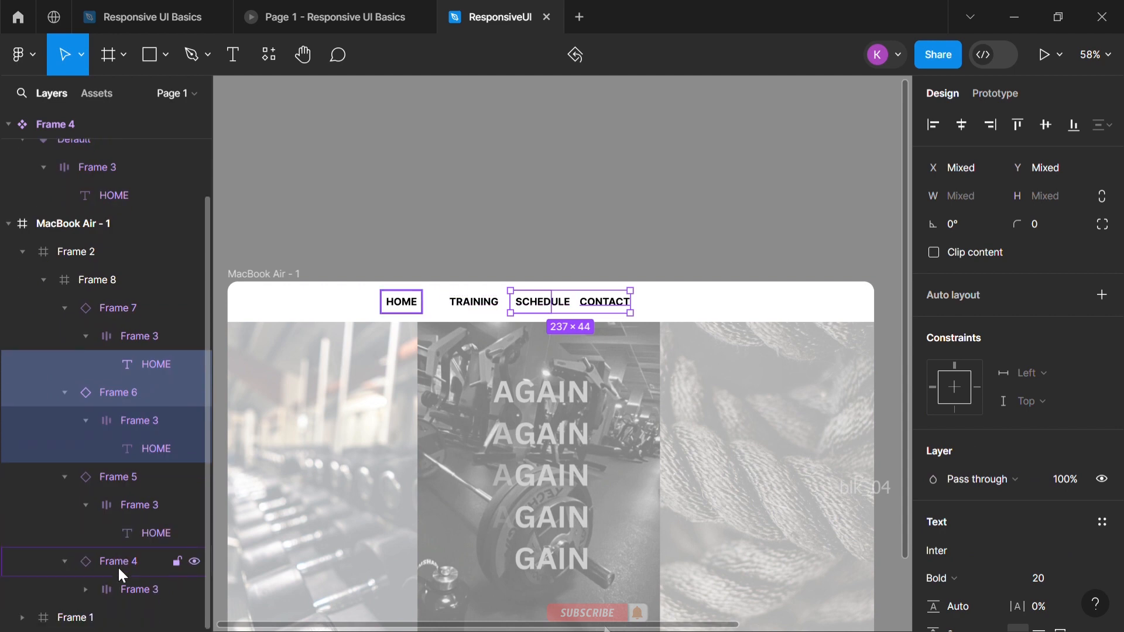
click(414, 314)
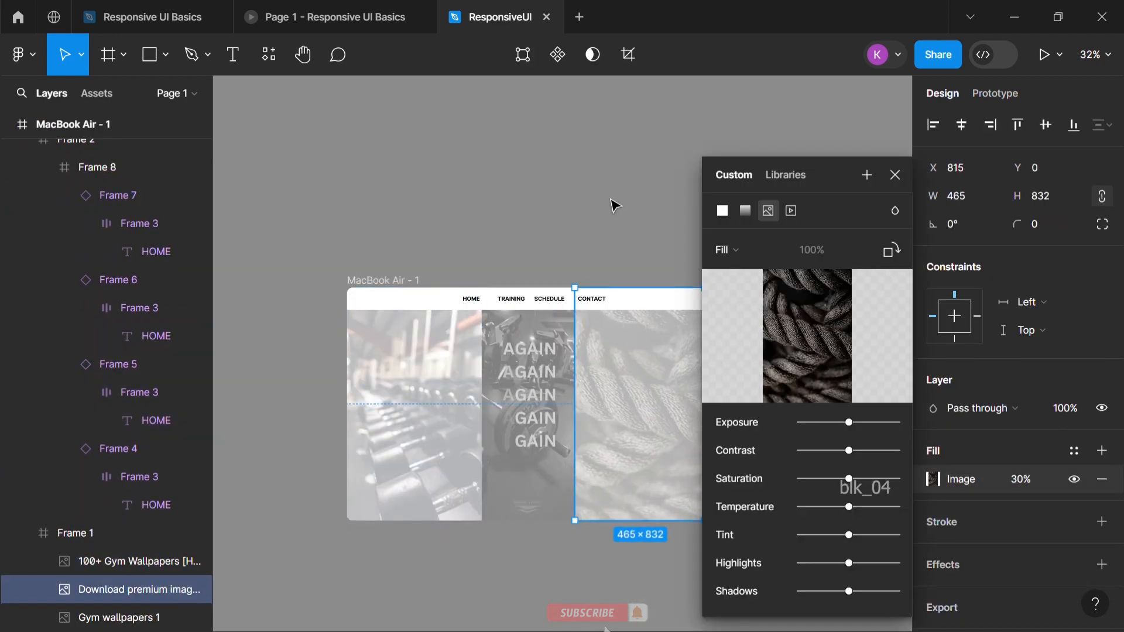
click(592, 210)
scroll(531, 309, up, 3)
click(384, 371)
click(384, 346)
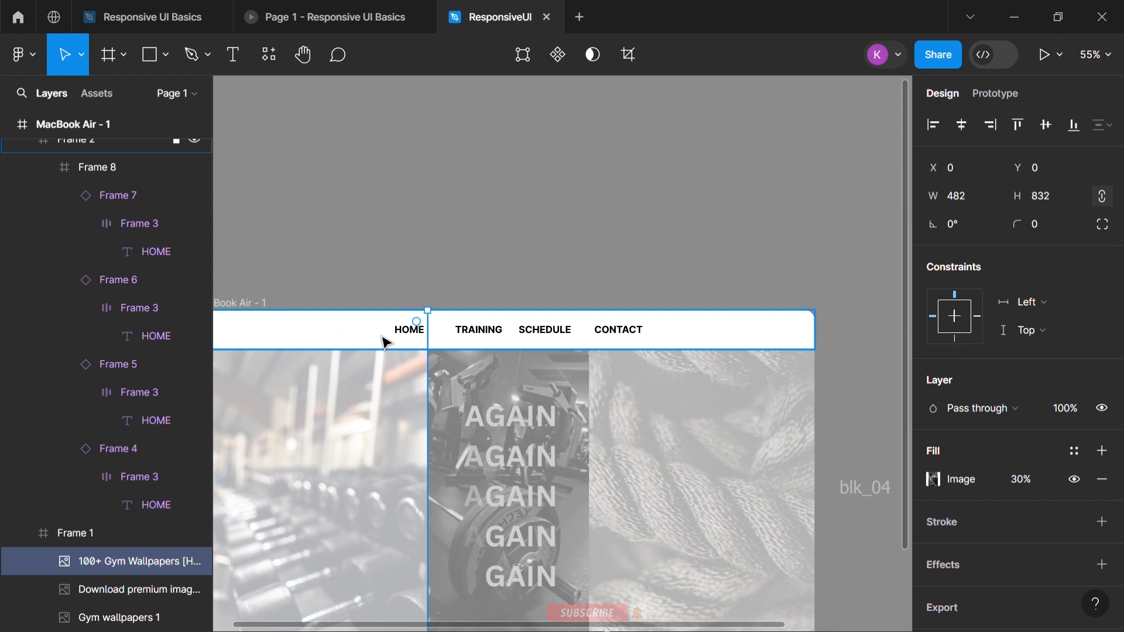
click(495, 226)
Duplicate the 100+ Gym Wallpapers image from Frame 1 and nest the copy in Frame 8 above the menu items
scroll(502, 252, down, 5)
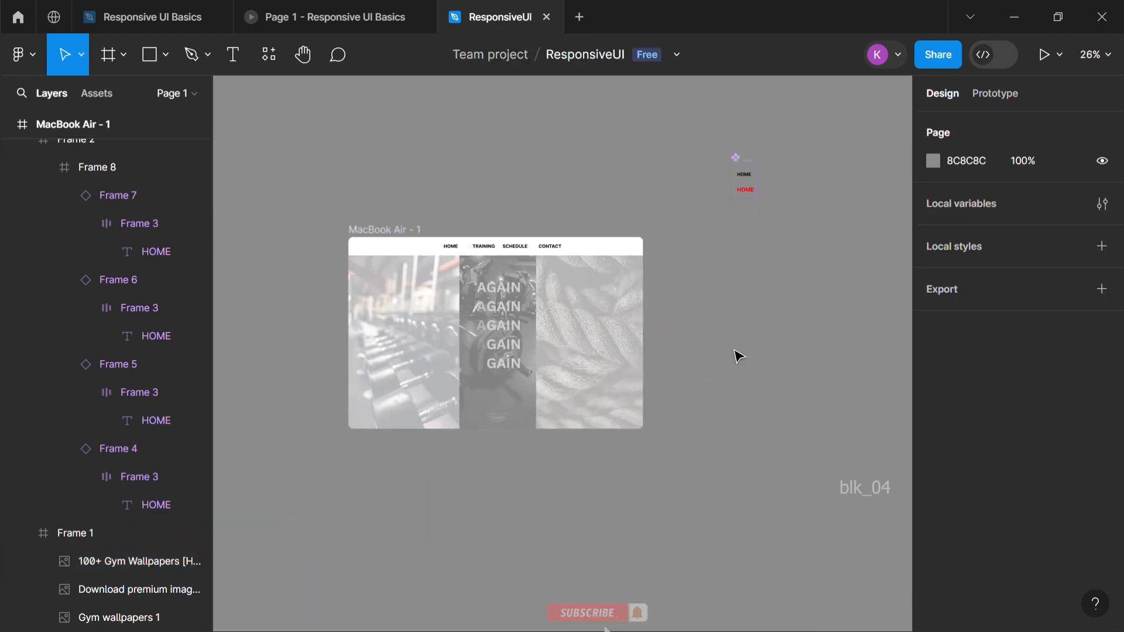
click(113, 565)
key(ctrl+d)
drag(114, 571, 118, 187)
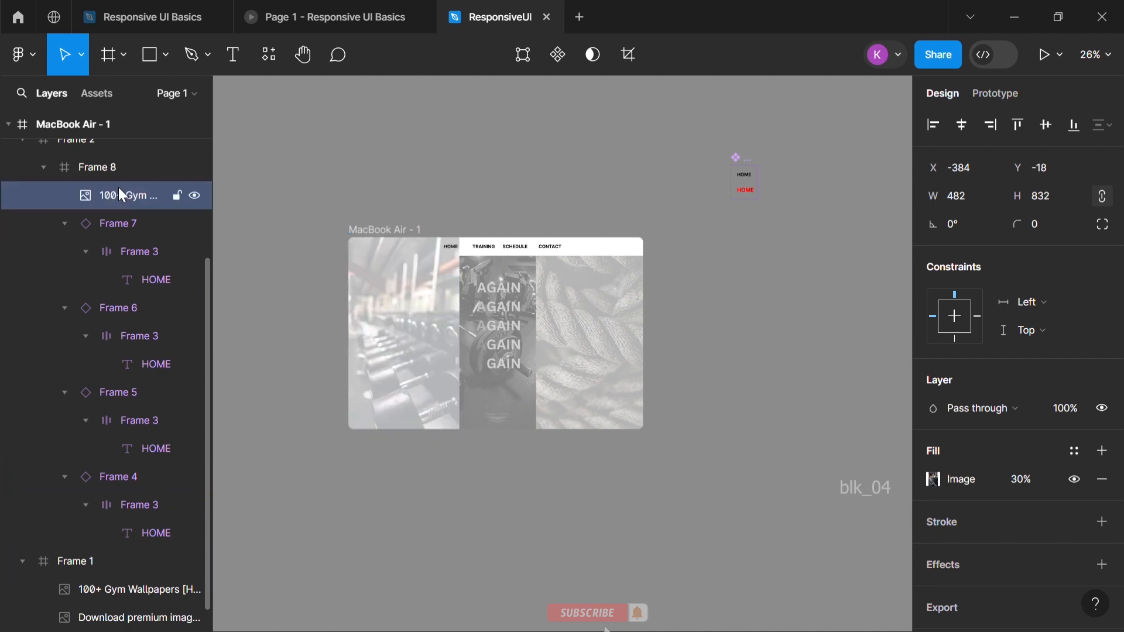
Try to nest a copy of the Download premium rope image in Frame 8 with the menu items
click(103, 594)
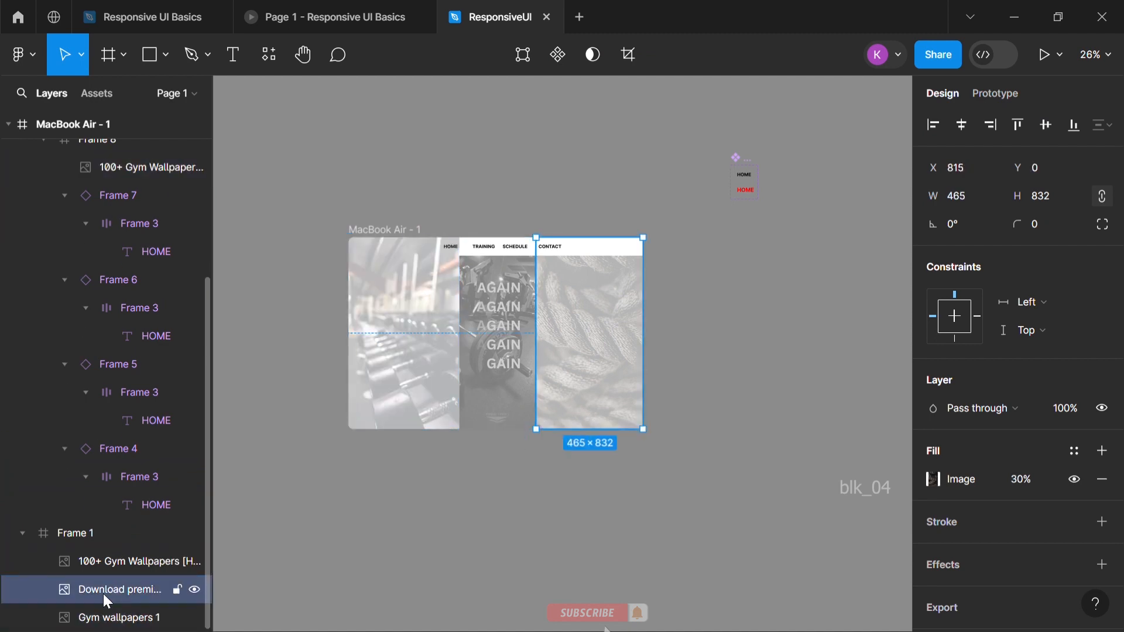
drag(103, 593, 142, 187)
click(661, 196)
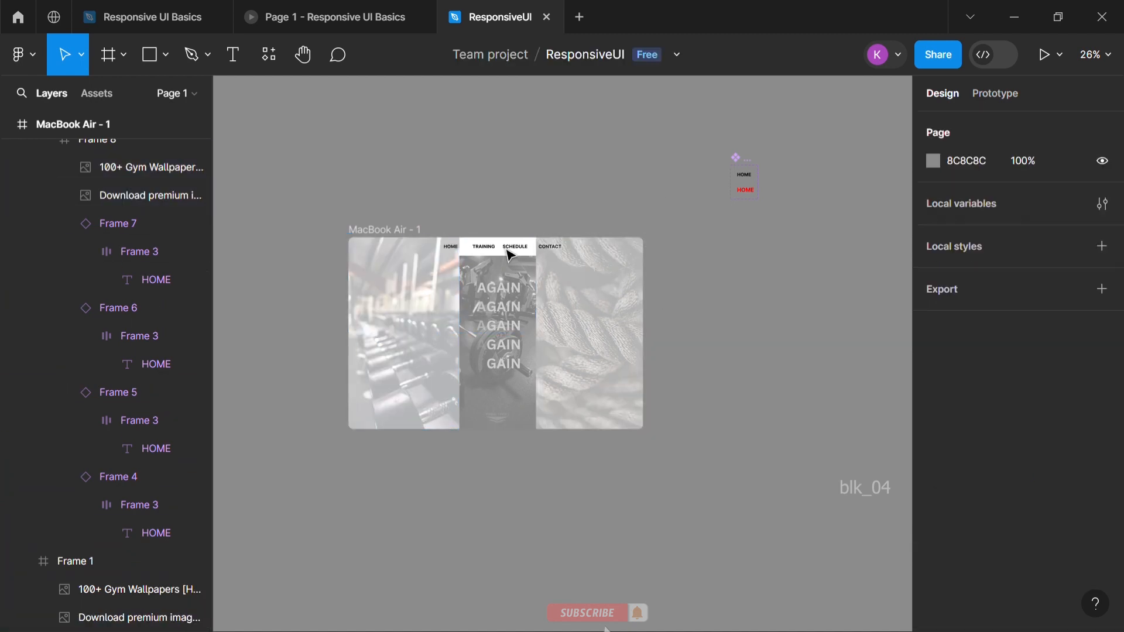
key(Tab)
key(Tab)
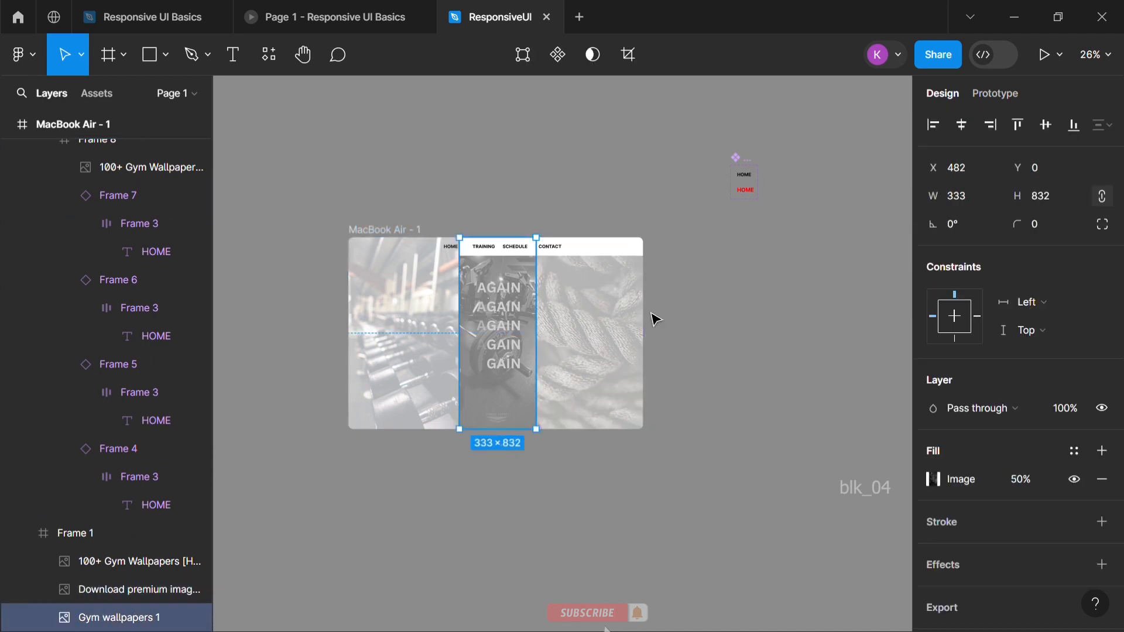
Undo the nesting of the background image copies in Frame 8 and collapse the expanded layers
key(ctrl+z)
key(ctrl+z)
key(ctrl+z)
click(700, 317)
scroll(33, 209, up, 4)
click(22, 353)
click(22, 379)
click(8, 125)
click(568, 246)
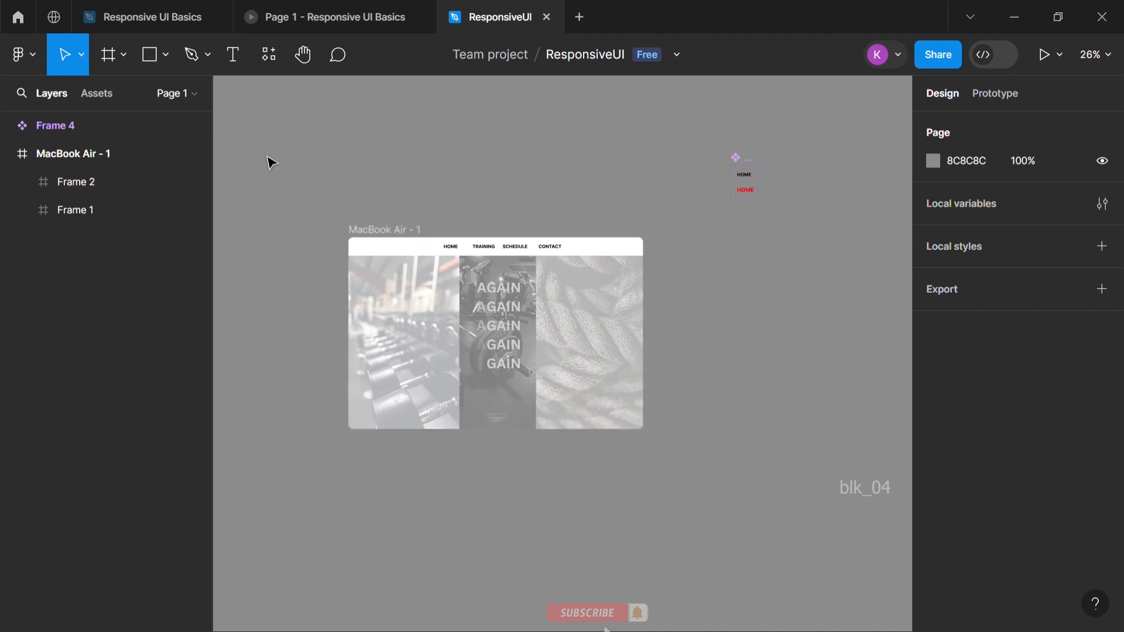
Draw a frame about 339 × 298 against the left edge of Frame 1 and give it a white FFFFFF fill
key(f)
drag(347, 290, 364, 303)
drag(392, 342, 427, 362)
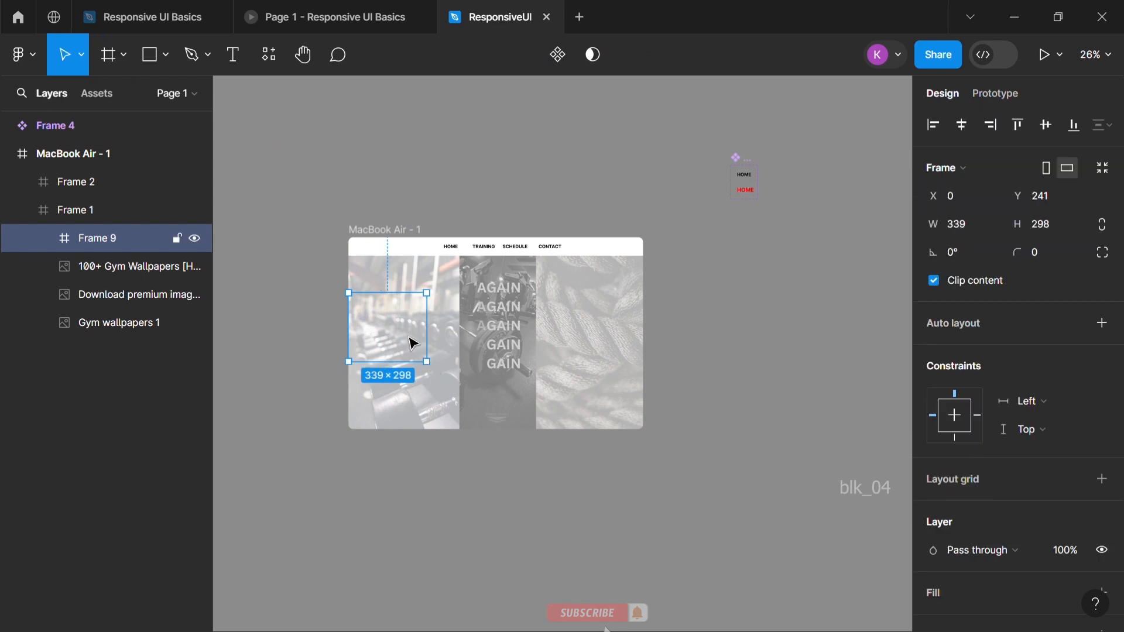
scroll(1087, 553, down, 3)
click(1102, 437)
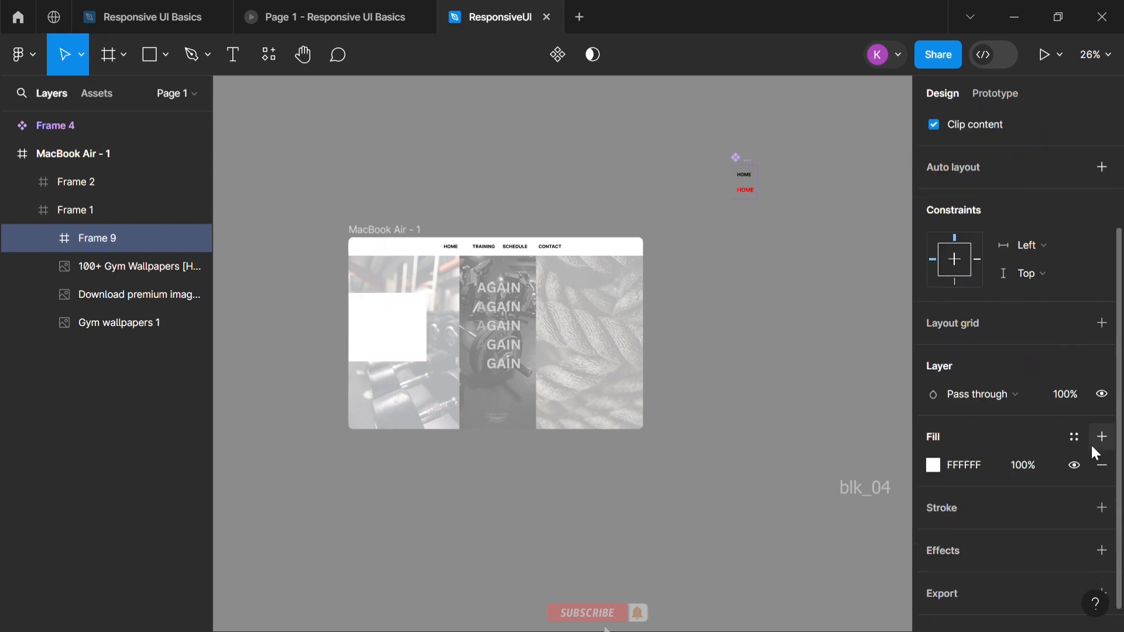
Set the top-right and bottom-right corner radii of the white card to 30
scroll(1022, 240, up, 3)
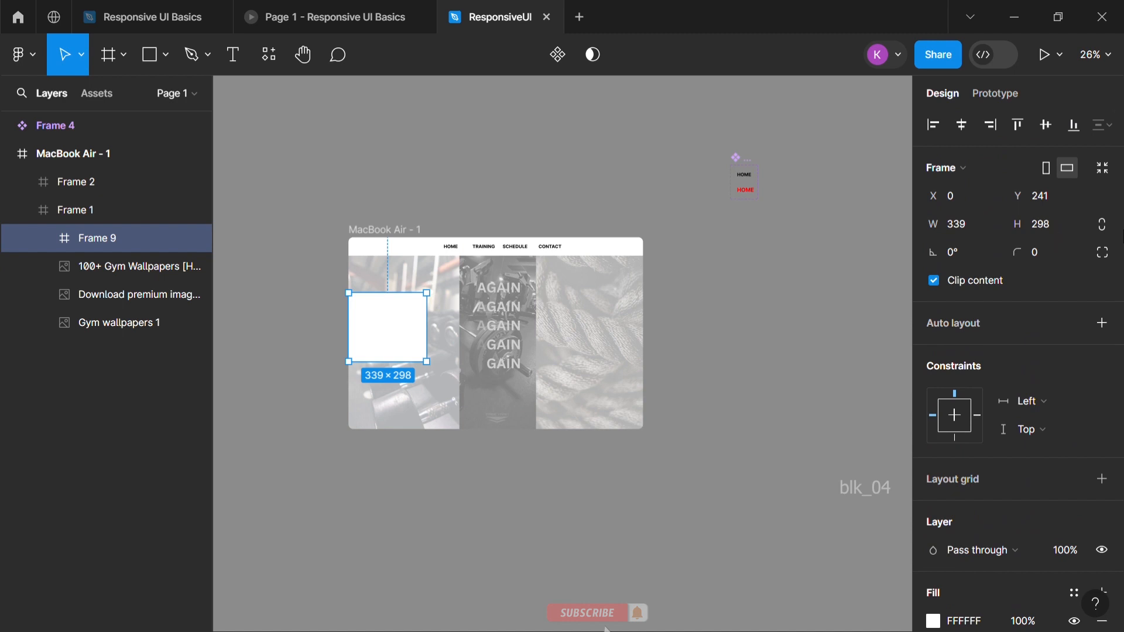
click(1103, 253)
click(862, 296)
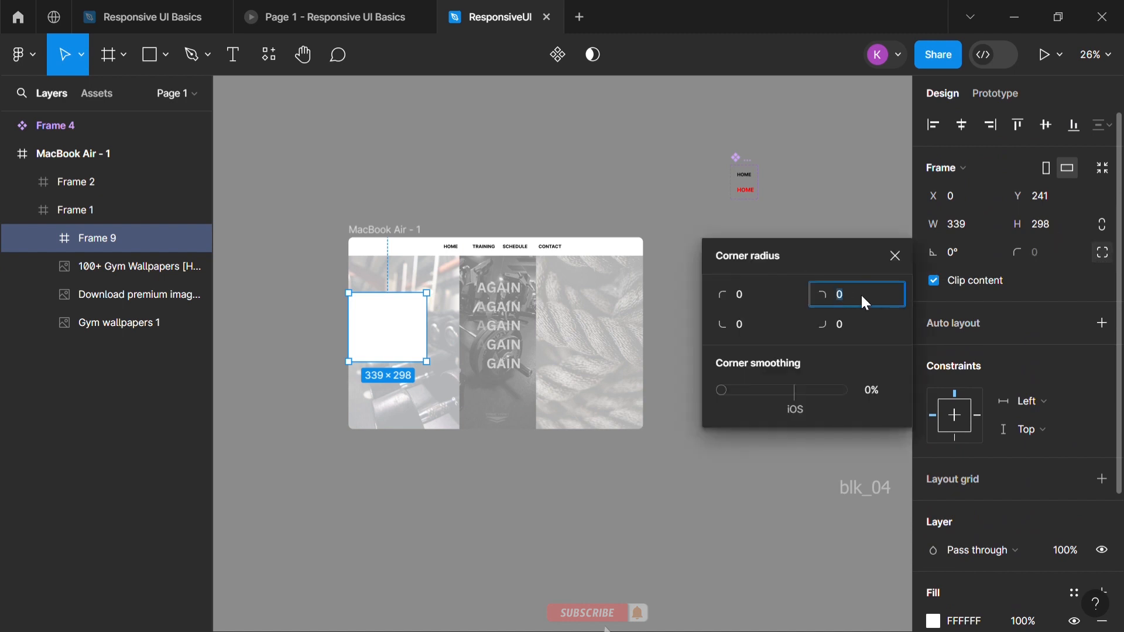
text(30)
click(837, 325)
text(30)
click(759, 226)
Duplicate the white card and place the copy flush with the right edge of the page at the same height
click(431, 328)
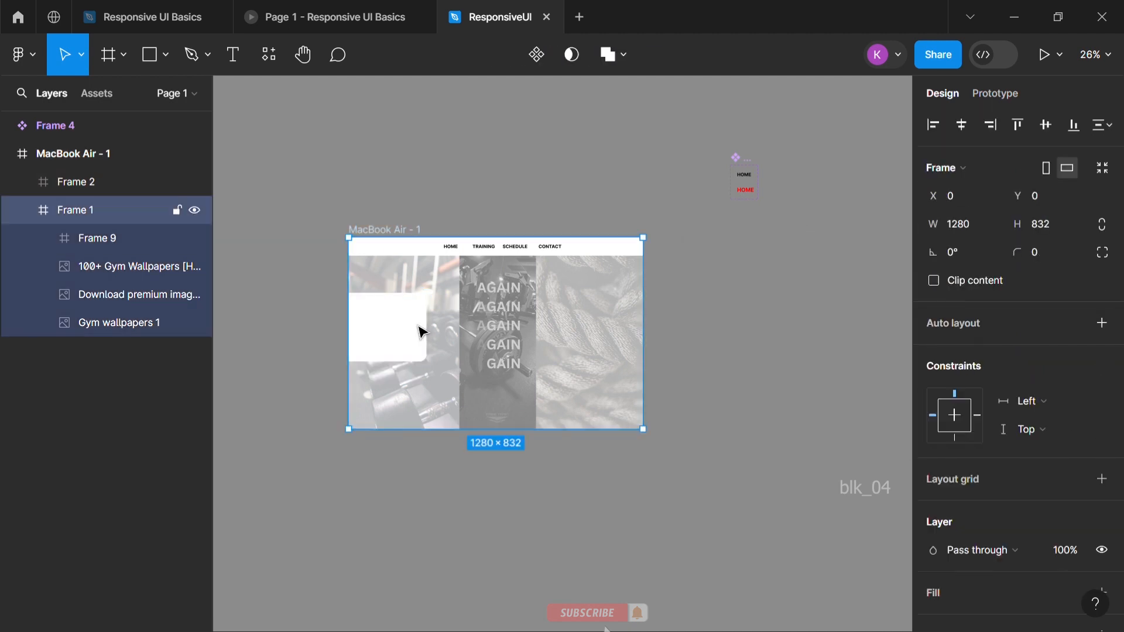
click(421, 331)
drag(422, 331, 632, 337)
Set the duplicated card's left corner radii to 30 and its right corner radii to 0
click(1103, 252)
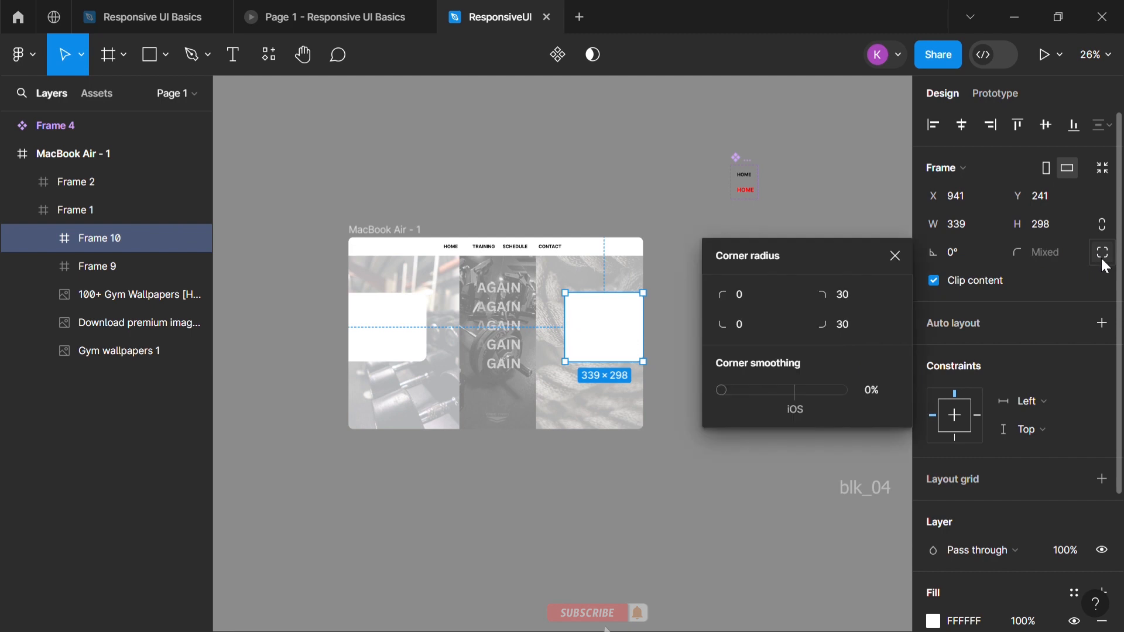
text(0)
click(847, 295)
text(0)
click(747, 291)
text(30)
click(745, 320)
text(30)
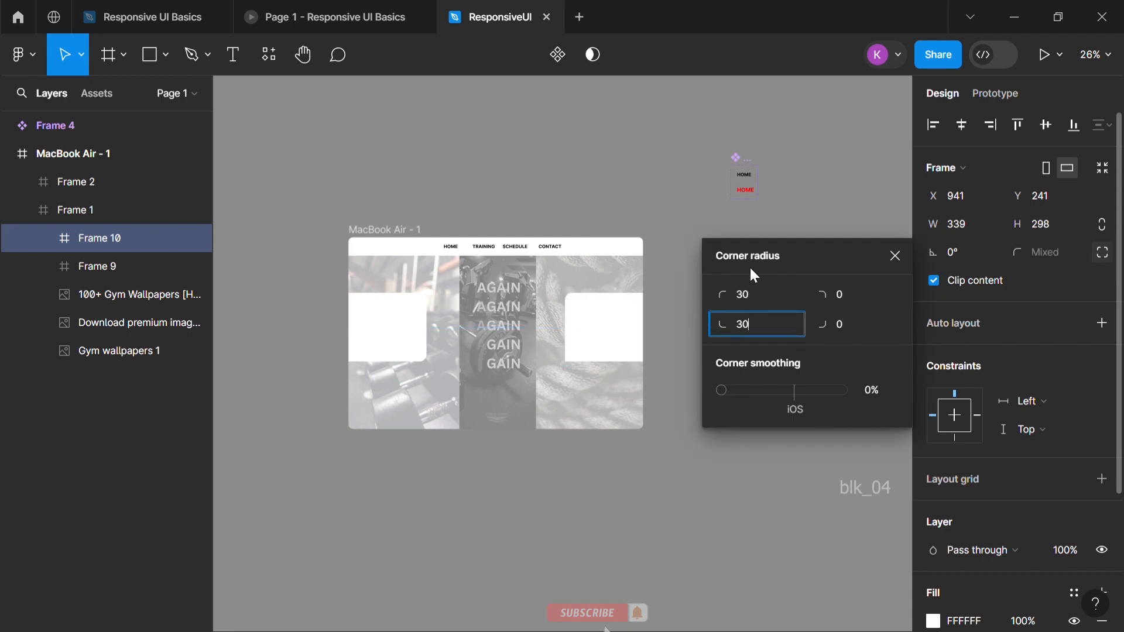
click(744, 338)
click(170, 65)
click(422, 108)
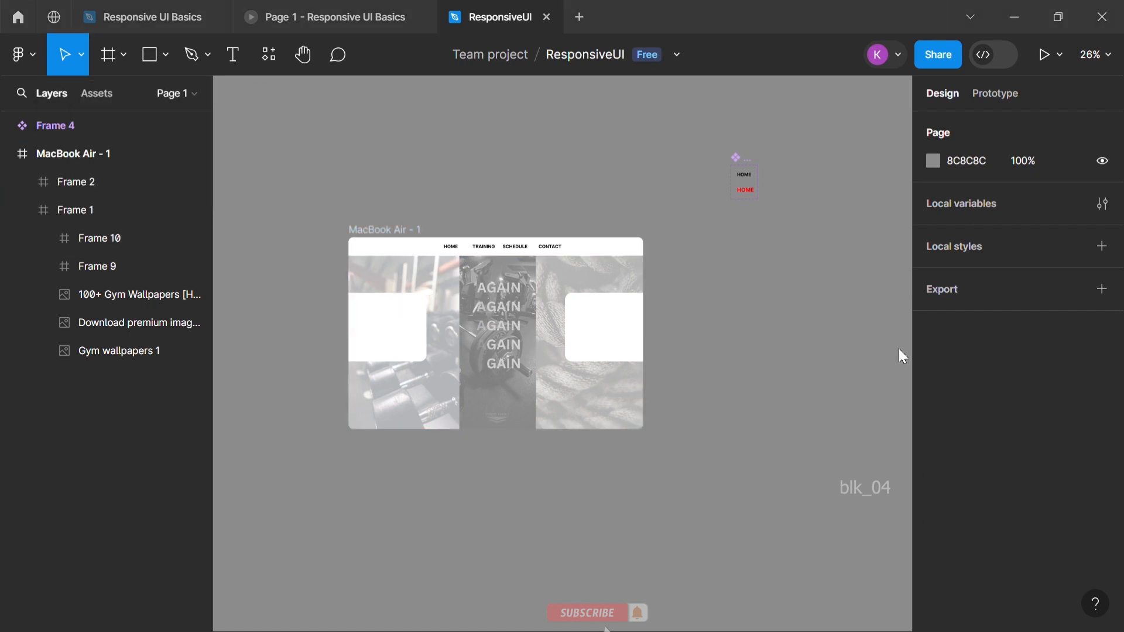
Put the dumbbell photo in the left card and resize it to about 339 × 226, leaving a white strip below
drag(398, 329, 397, 328)
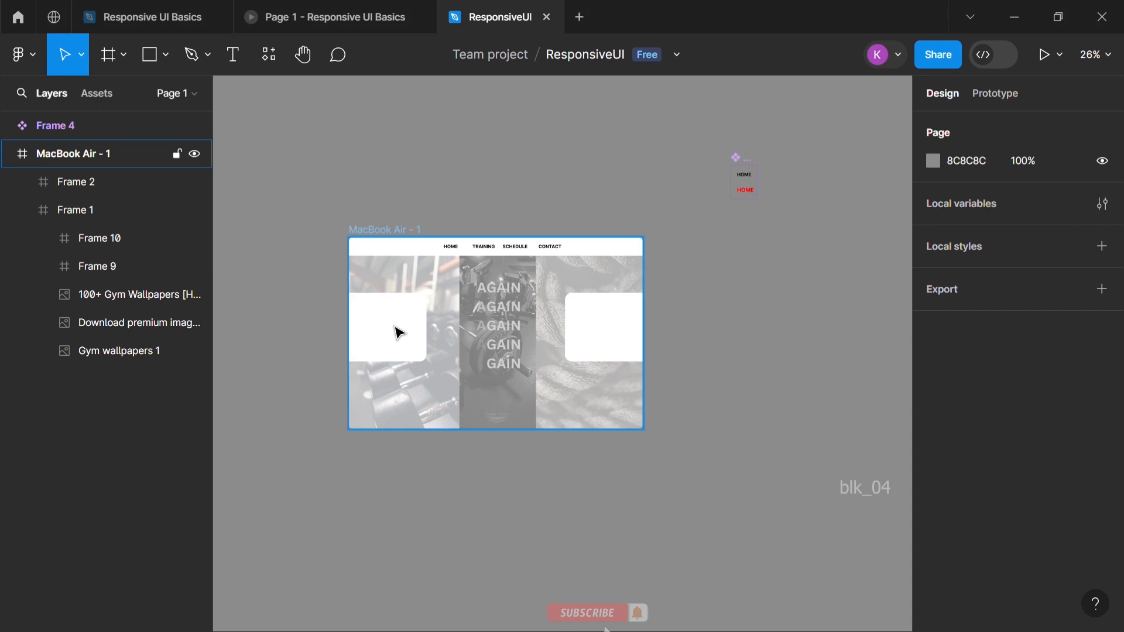
drag(475, 382, 439, 357)
drag(334, 285, 364, 304)
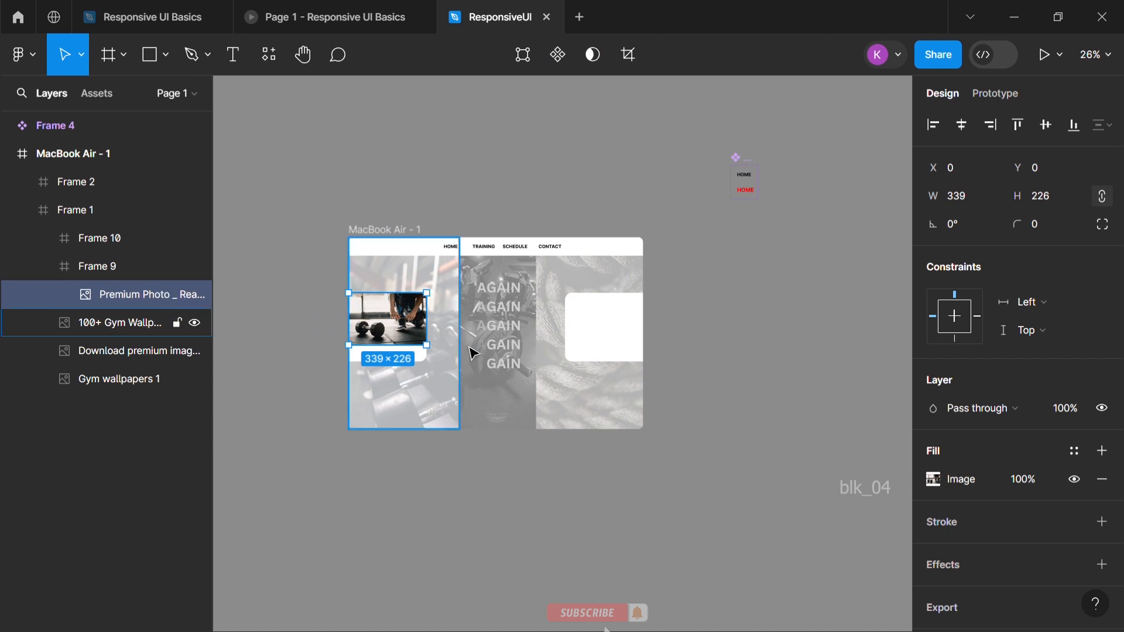
click(767, 346)
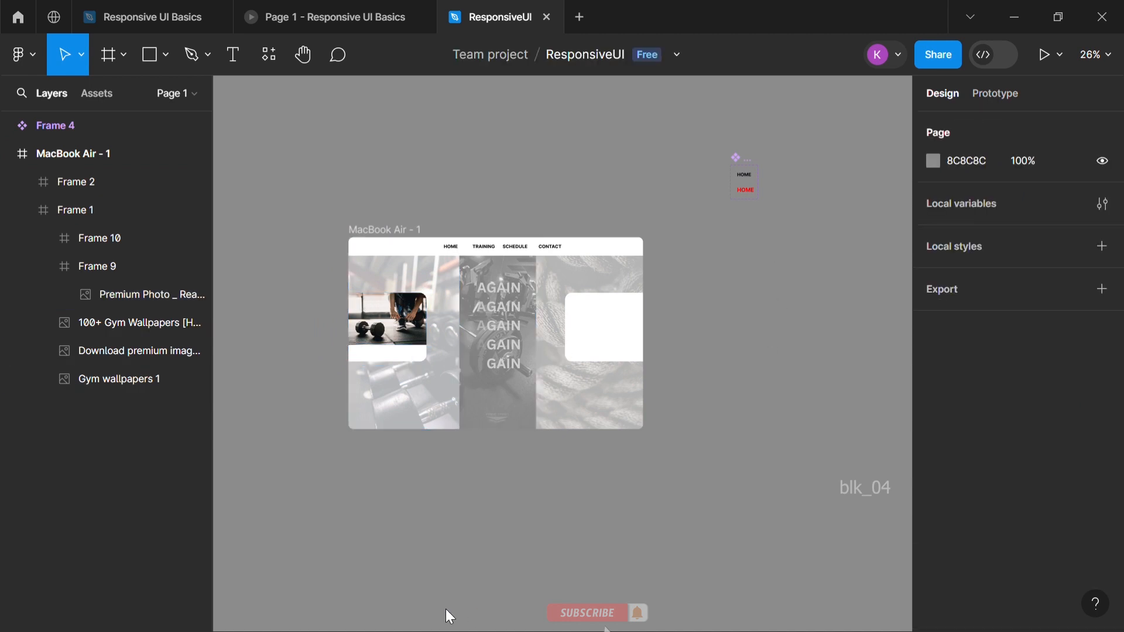
Paste the gym bag photo into the right card and resize it to about 339 × 228, leaving a white strip above
key(ctrl+v)
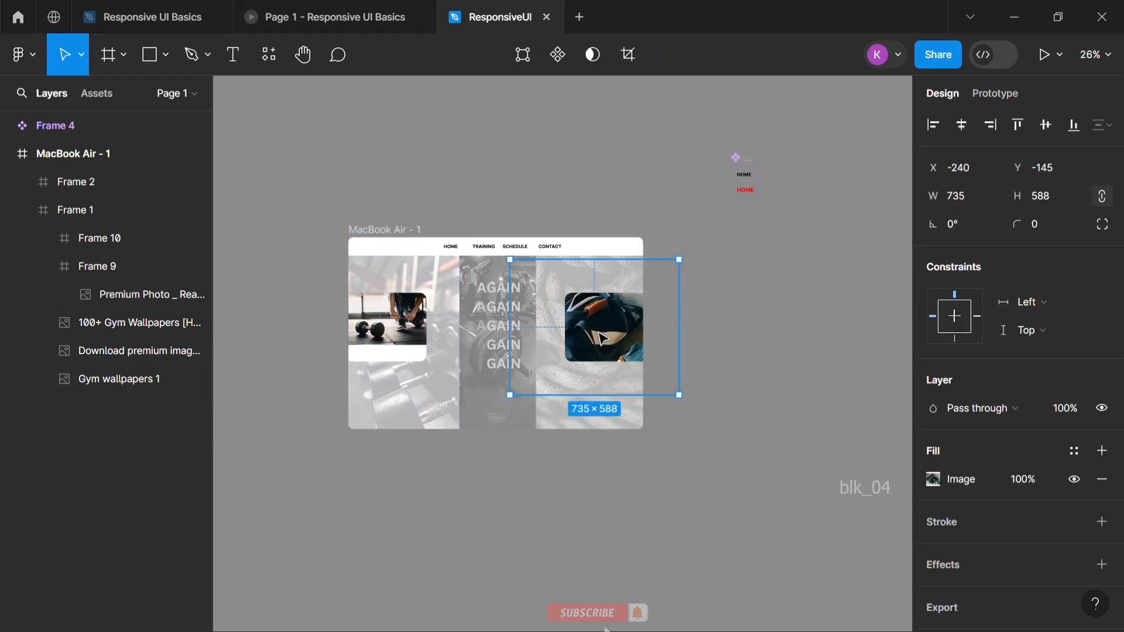
drag(523, 406, 580, 377)
drag(578, 273, 581, 318)
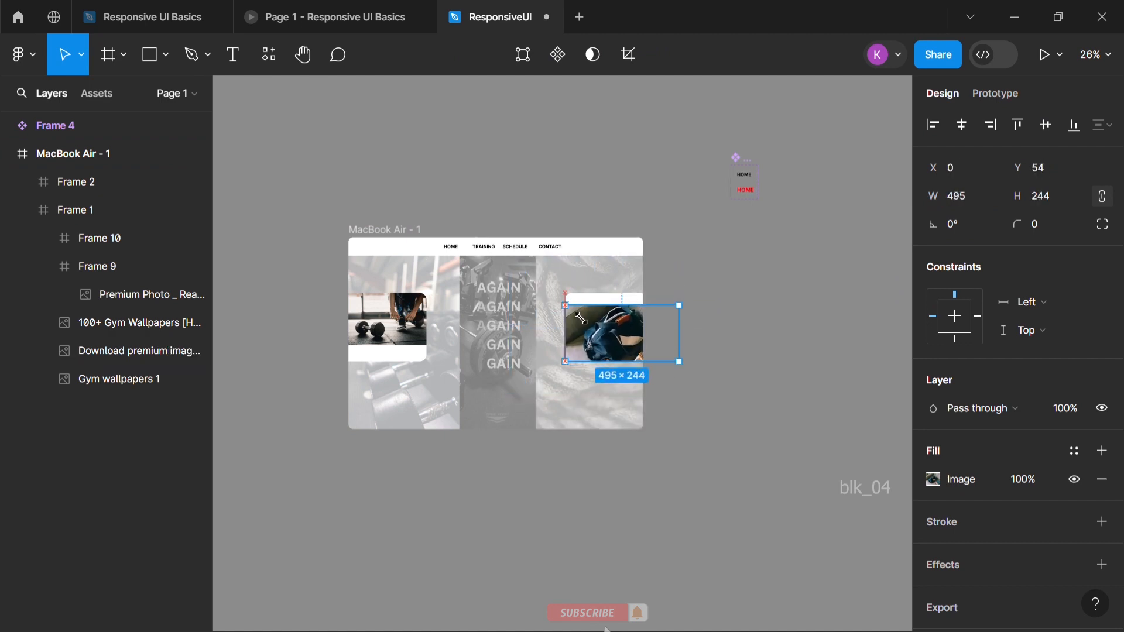
drag(686, 340, 656, 344)
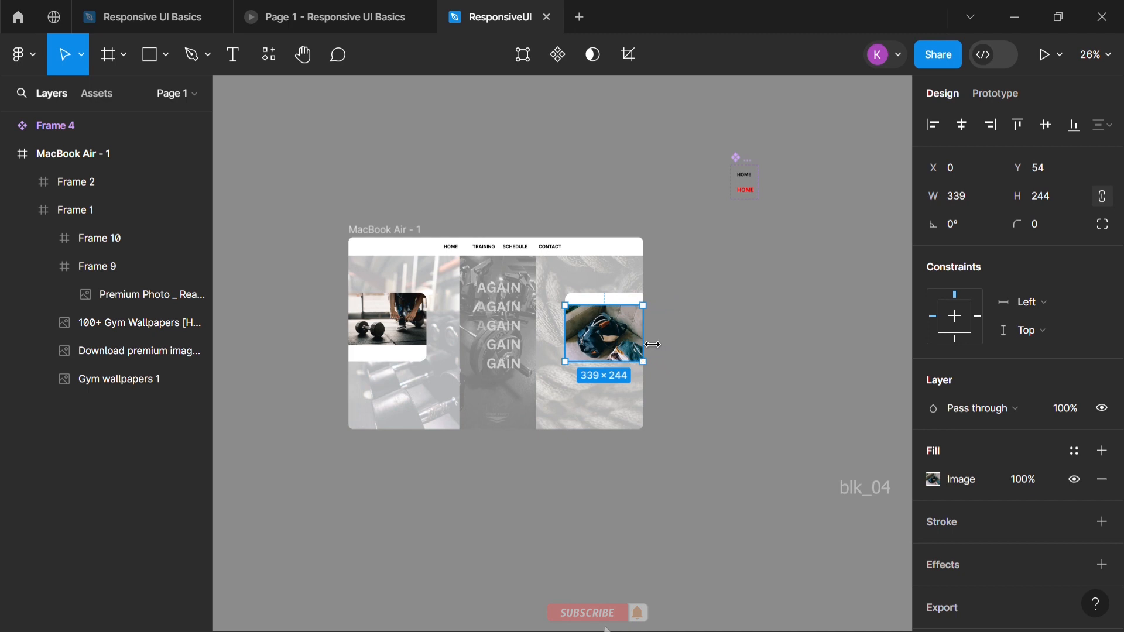
scroll(652, 345, up, 5)
drag(527, 248, 531, 271)
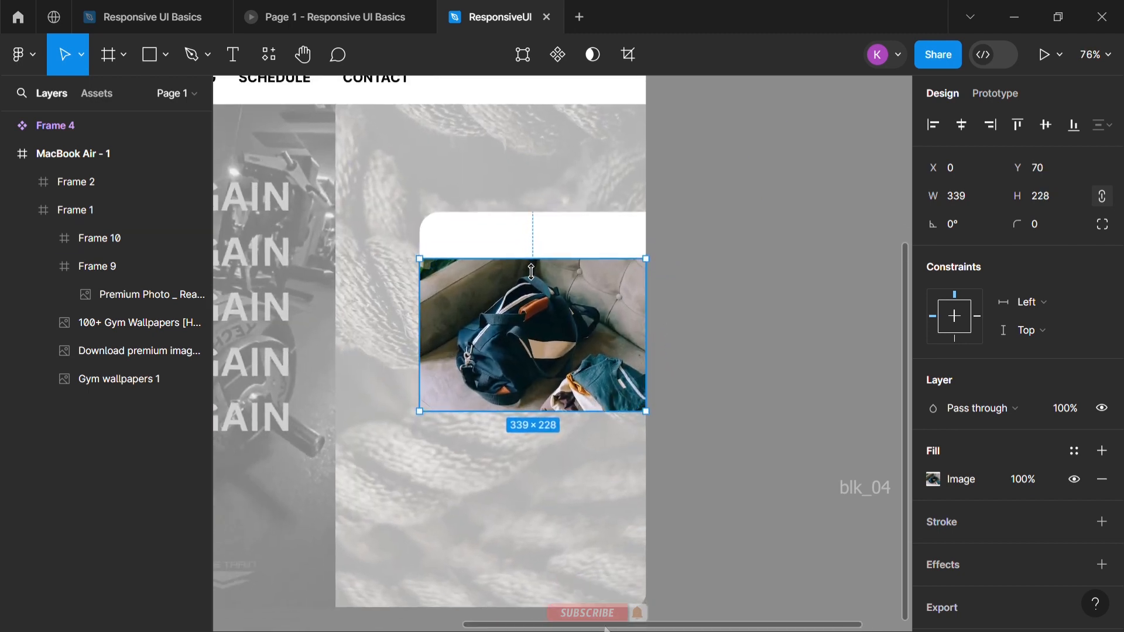
click(773, 275)
Place an instance of the HOME component in the white strip below the dumbbell photo
scroll(770, 276, down, 5)
click(93, 96)
drag(58, 265, 348, 359)
Change the text of the left card's component instance to "BOOK YOUR SLOT →"
double_click(348, 359)
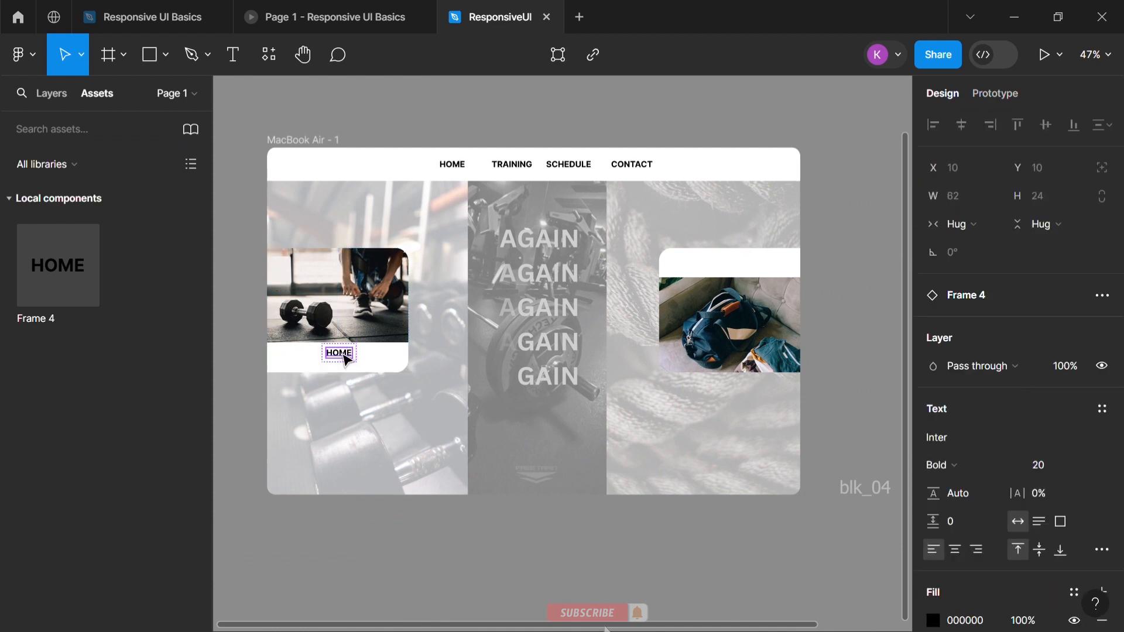
key(r)
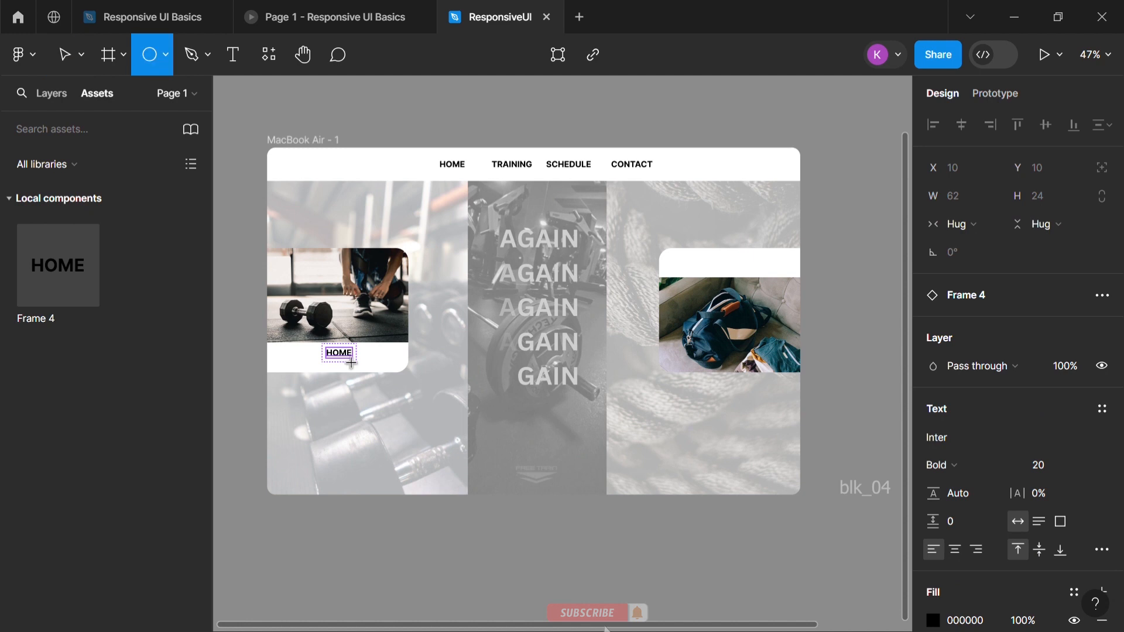
key(k)
key(r)
key(f)
key(l)
key(r)
key(Return)
text(->)
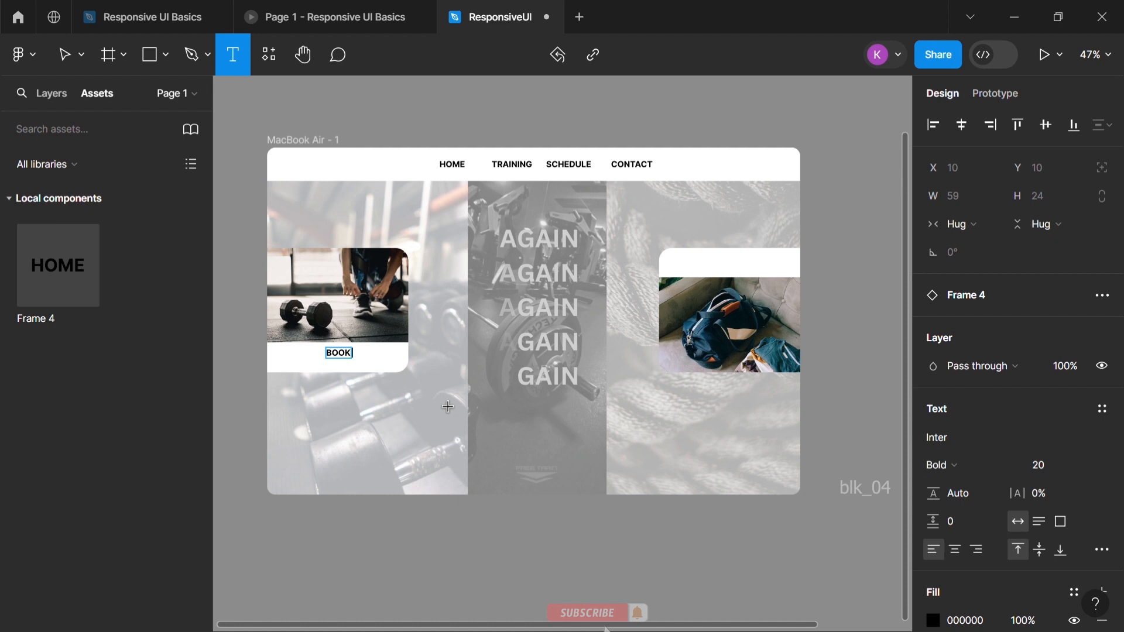
text(LOT ->)
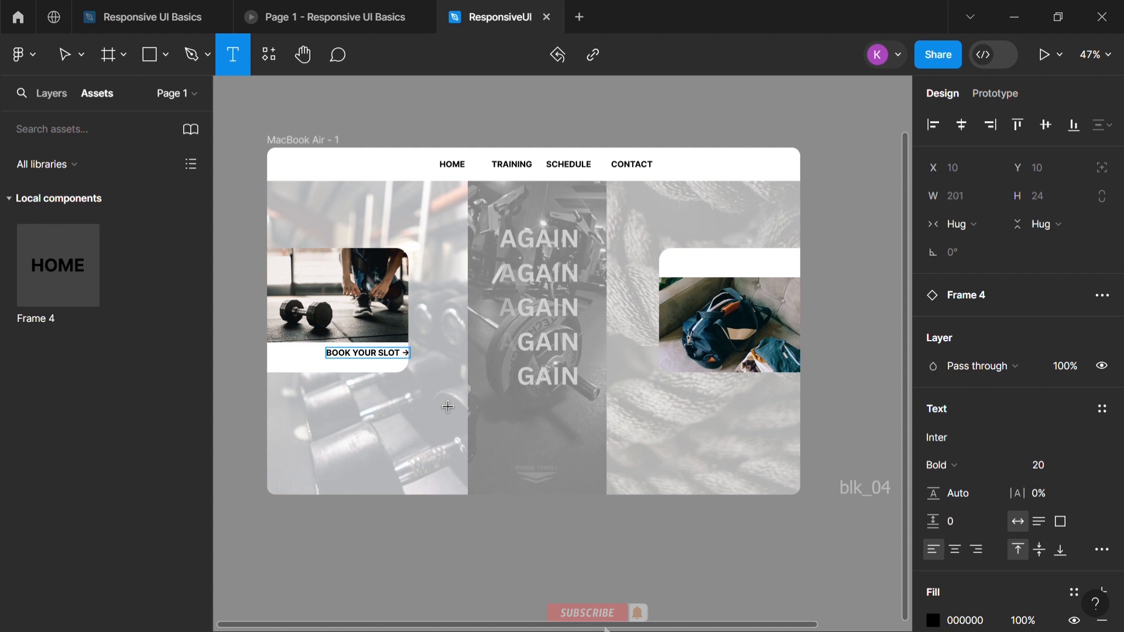
click(218, 267)
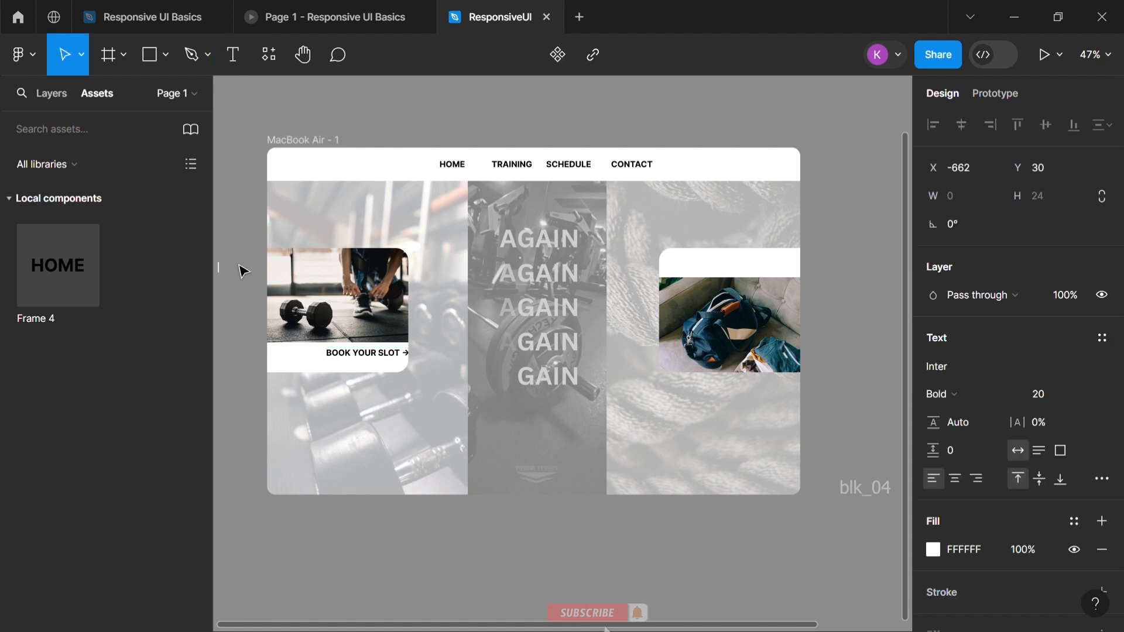
click(354, 109)
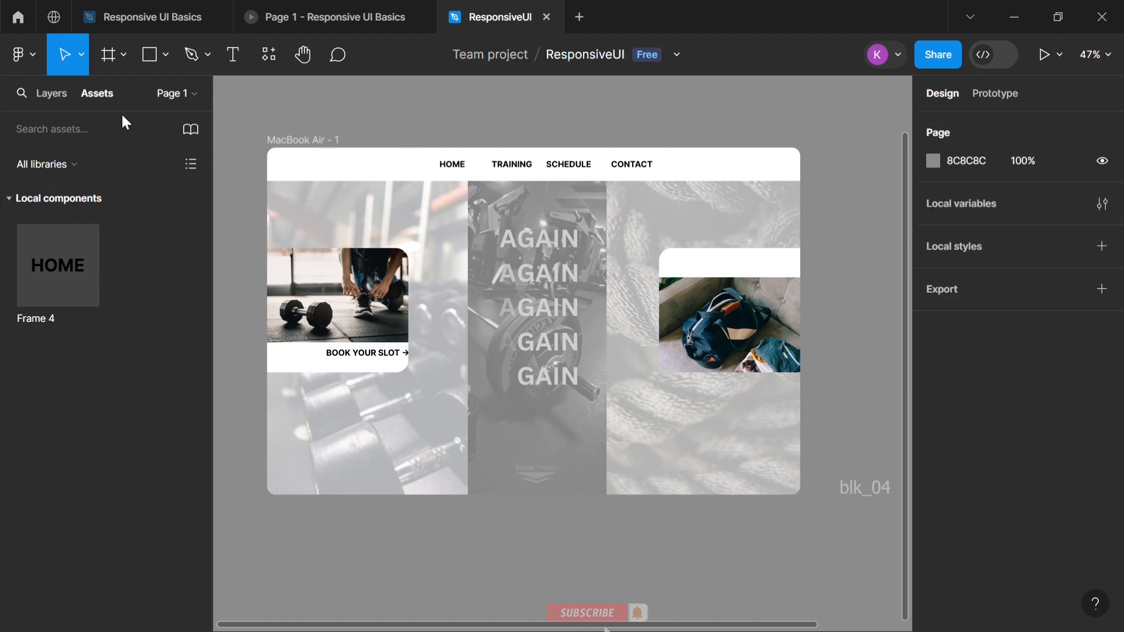
Widen the BOOK YOUR SLOT instance to fit its text and centre it horizontally with the dumbbell photo
click(51, 94)
click(349, 356)
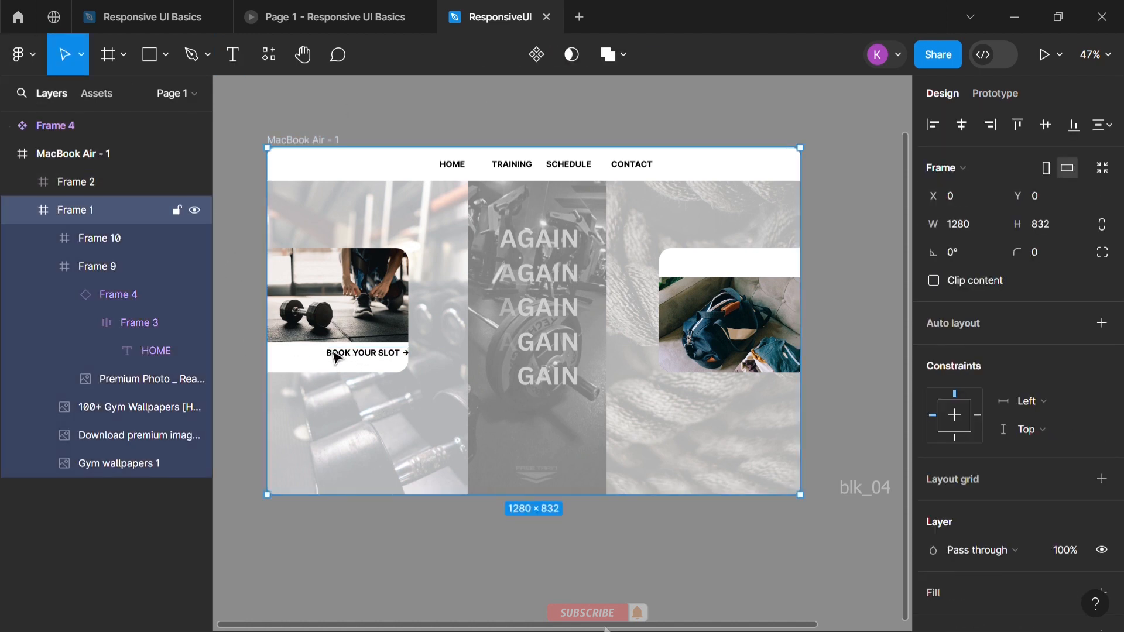
click(110, 300)
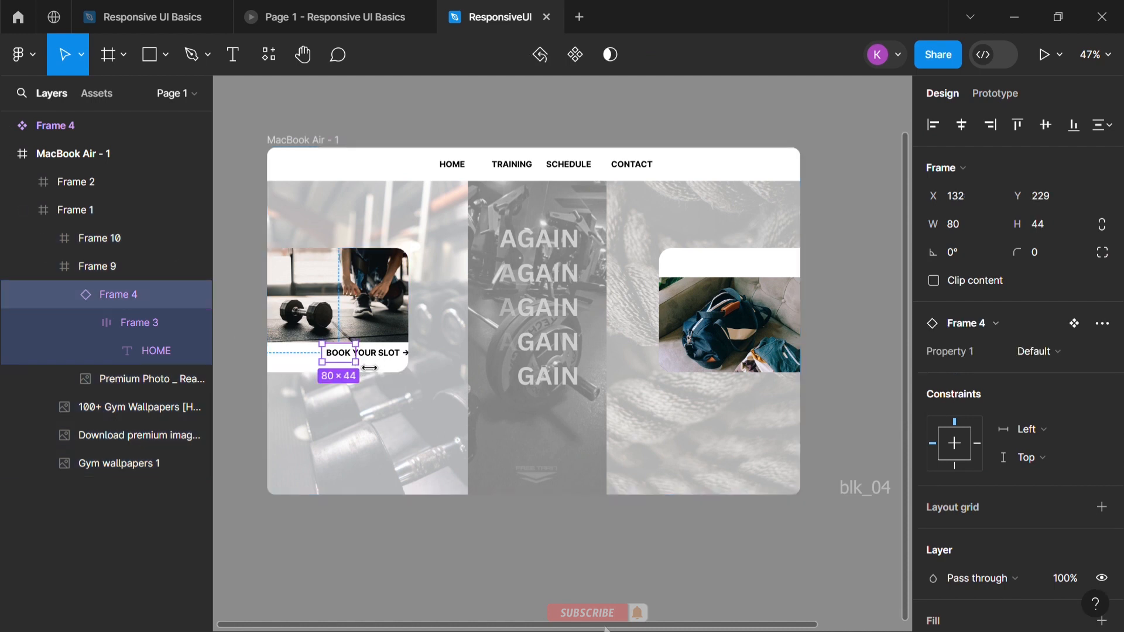
drag(369, 368, 422, 368)
shift+click(374, 334)
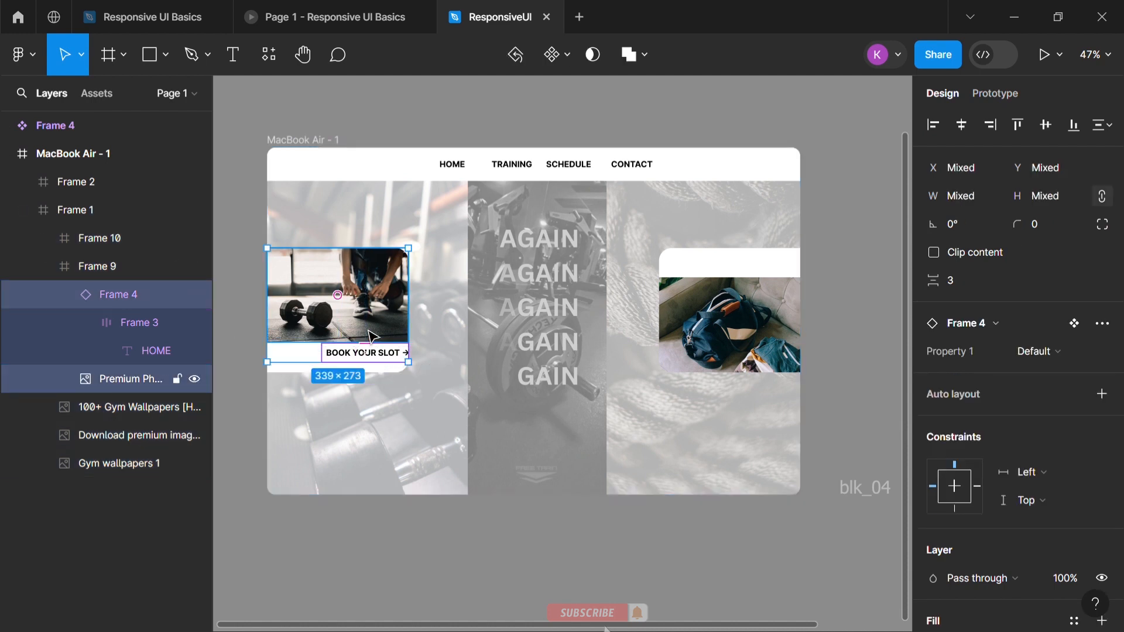
click(961, 124)
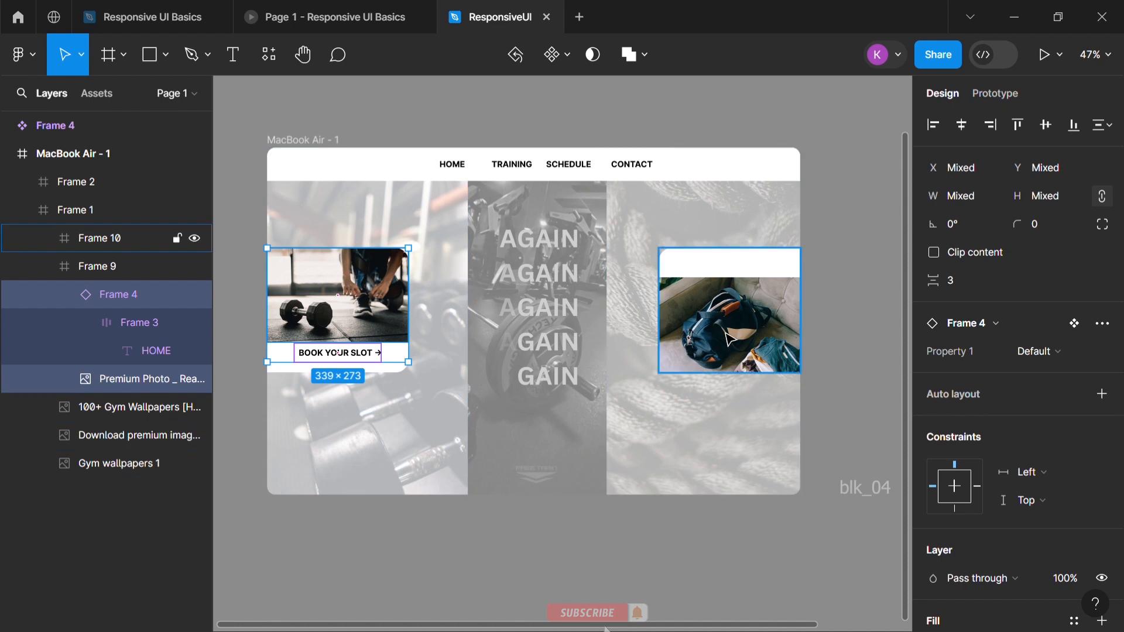
Place a HOME component instance above the bag photo and change its text to "←SUPPLEMENT", checking the wording in the Responsive UI Basics file
click(100, 93)
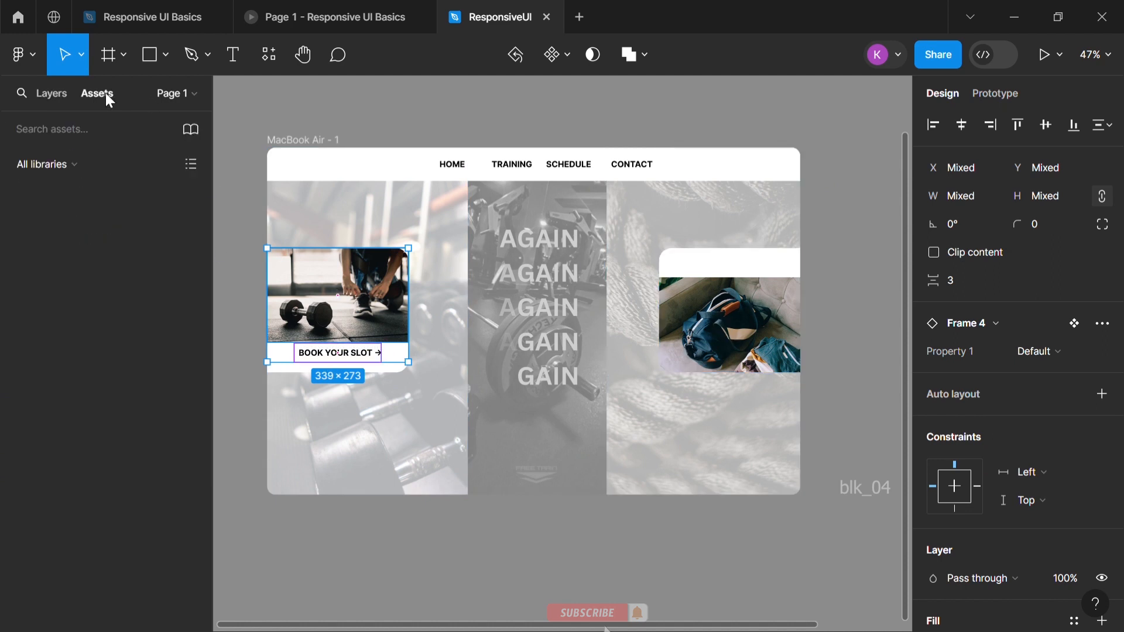
drag(62, 271, 755, 283)
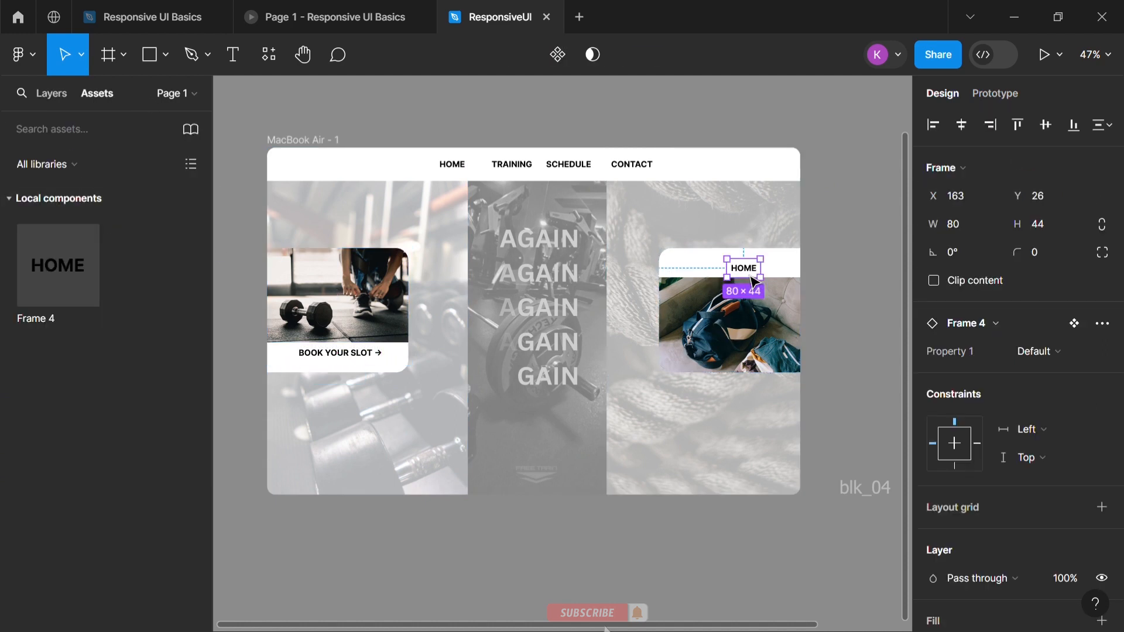
double_click(756, 279)
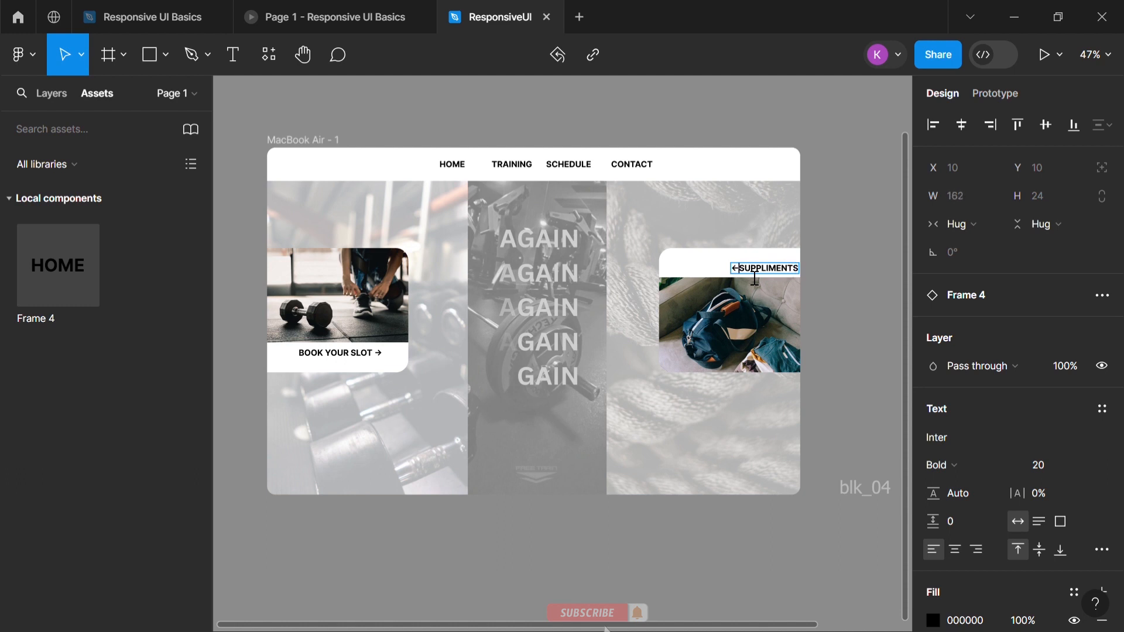
click(152, 17)
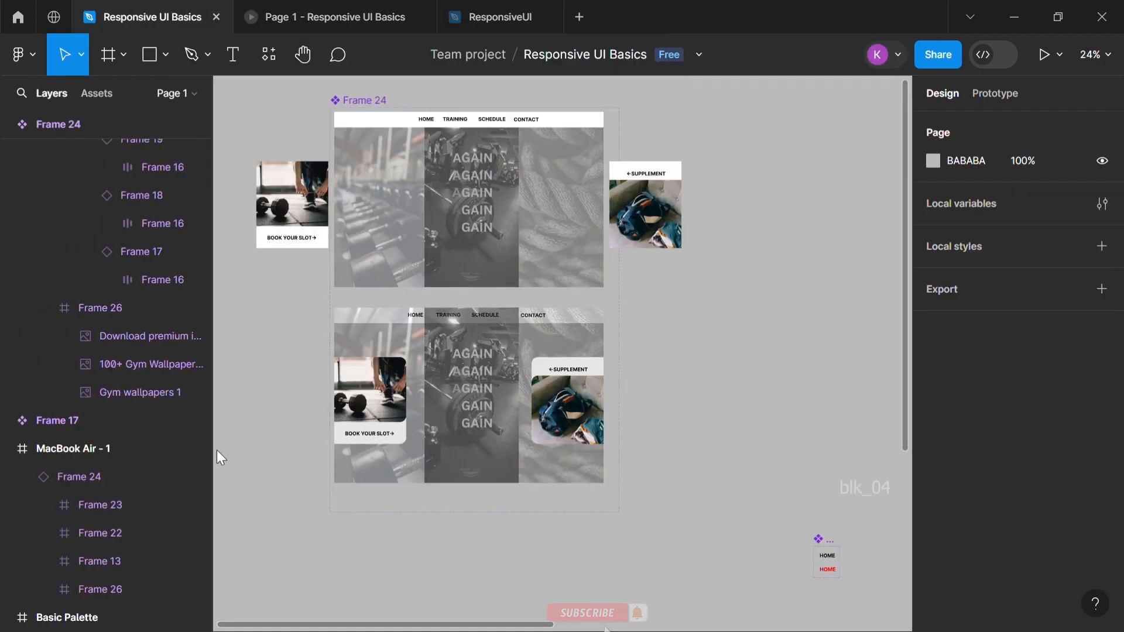
click(504, 17)
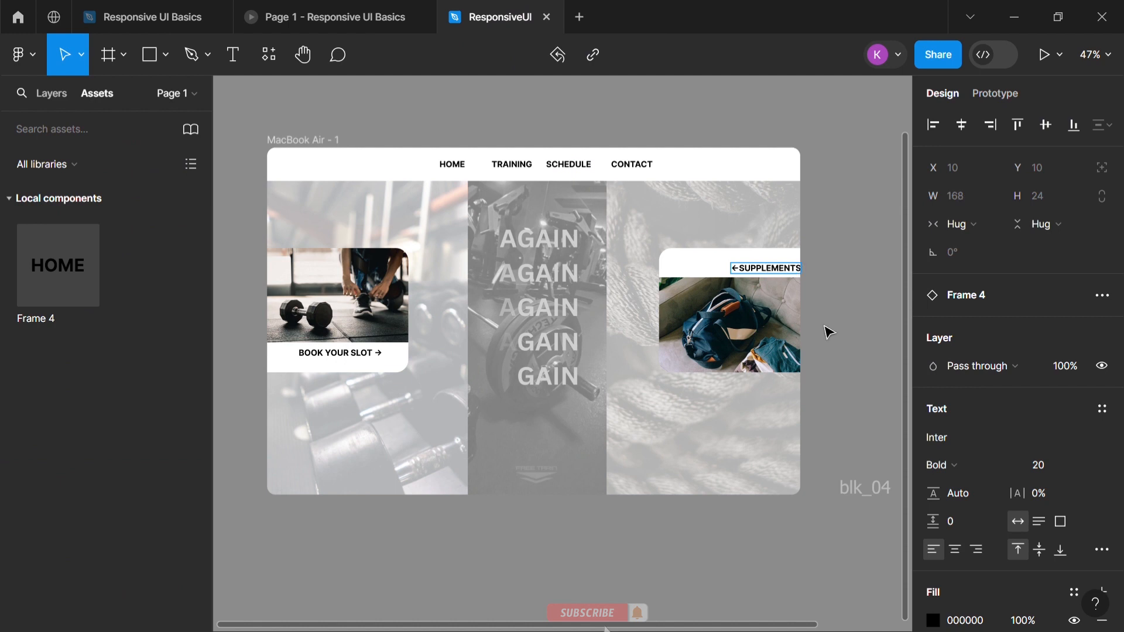
click(849, 296)
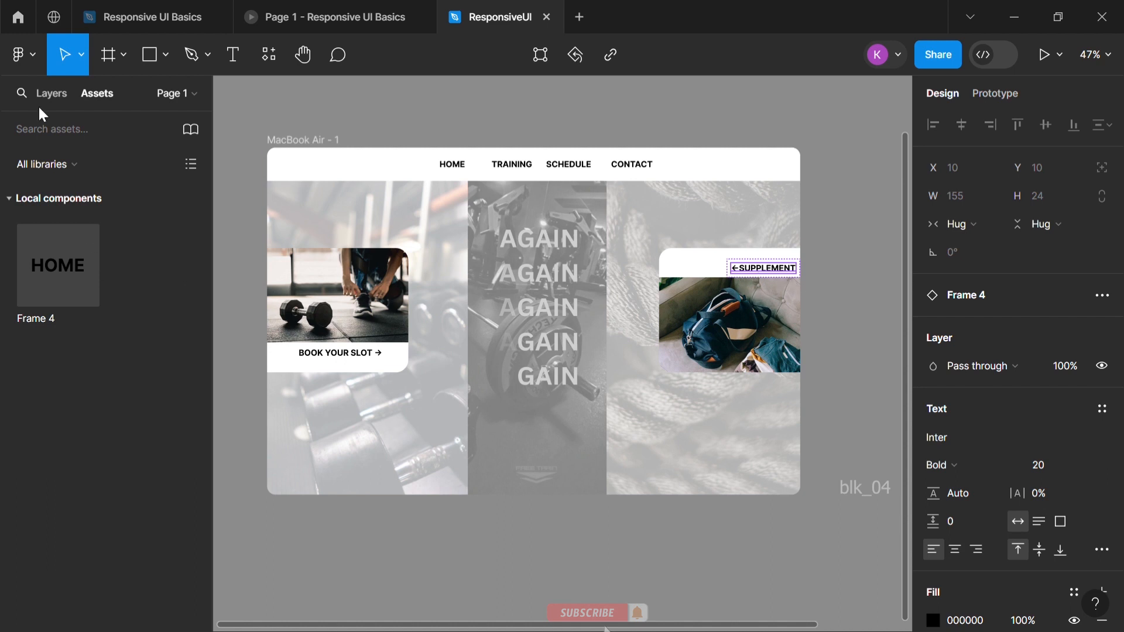
Centre the SUPPLEMENT label horizontally with the bag photo and present the page as a prototype
click(50, 93)
click(128, 268)
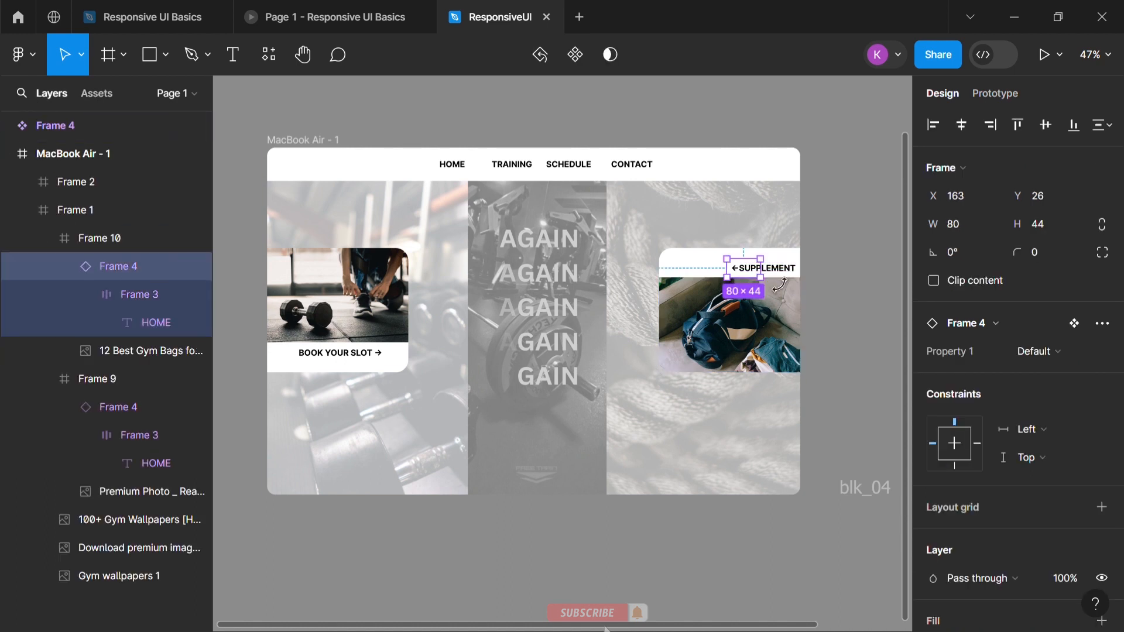
shift+click(760, 343)
click(894, 233)
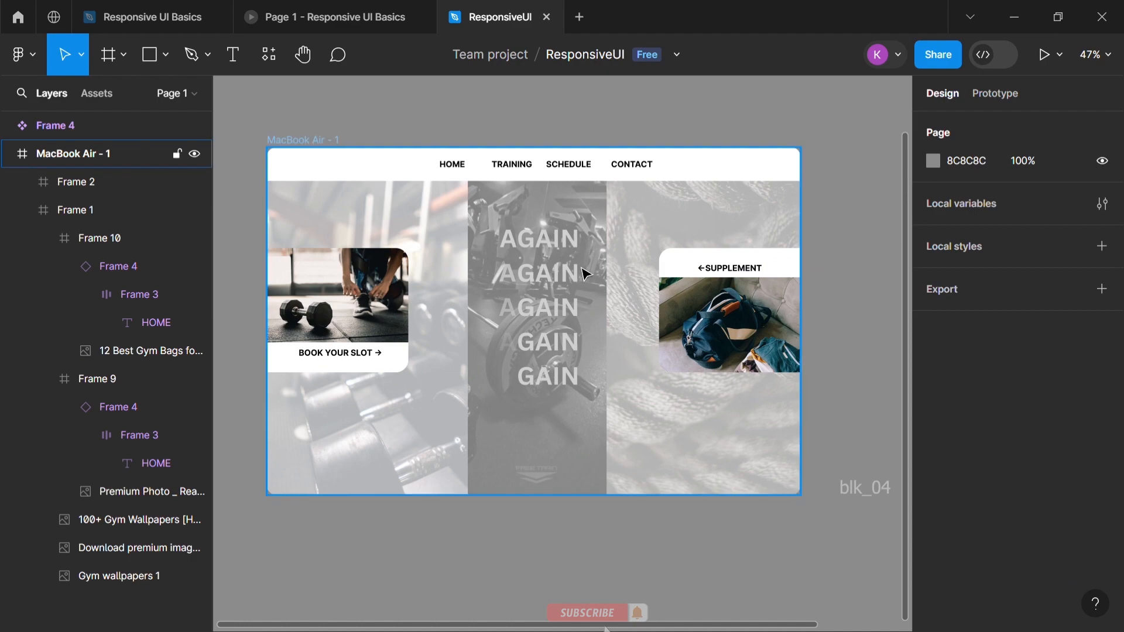
click(1044, 54)
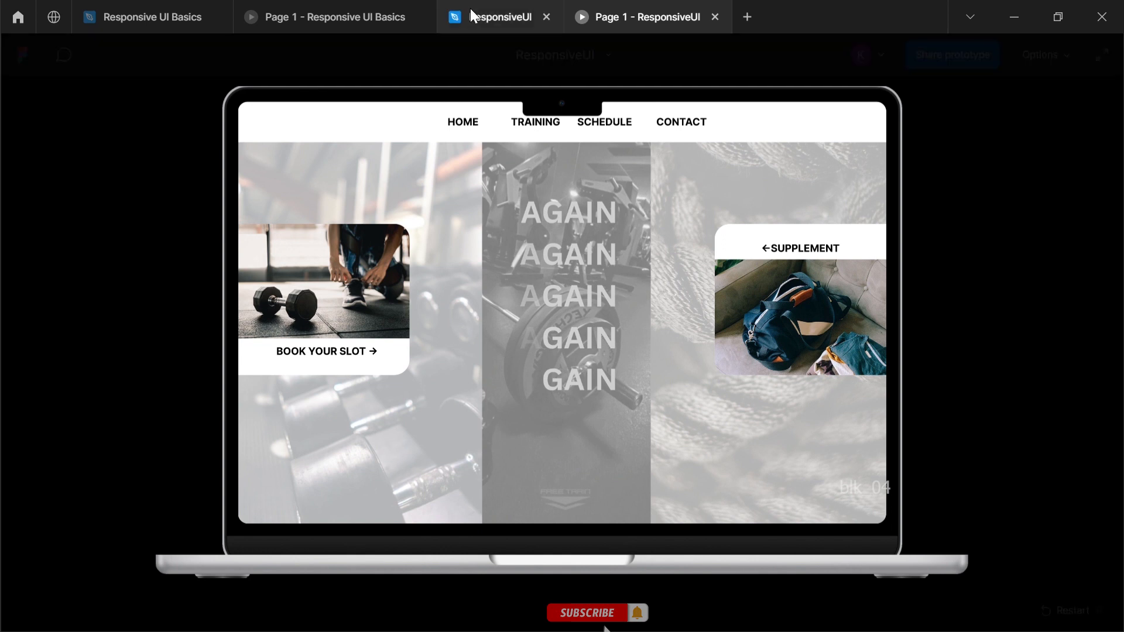
In the ResponsiveUI design file, wrap Frame 1 and Frame 2 in one new frame and move it outside MacBook Air - 1
click(486, 9)
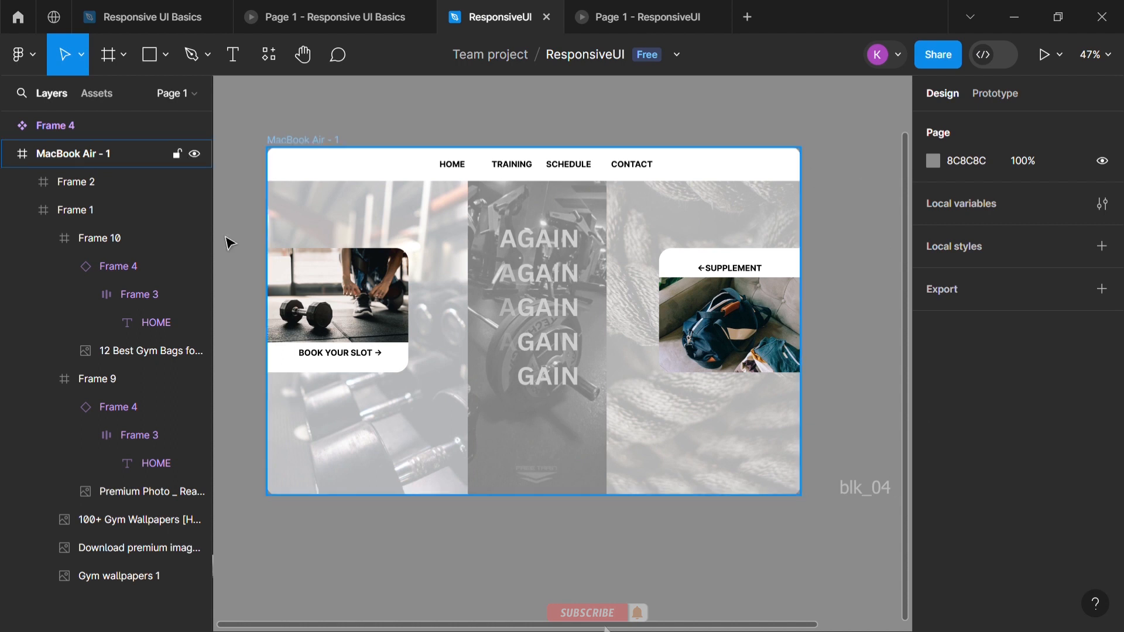
click(28, 211)
scroll(595, 316, down, 3)
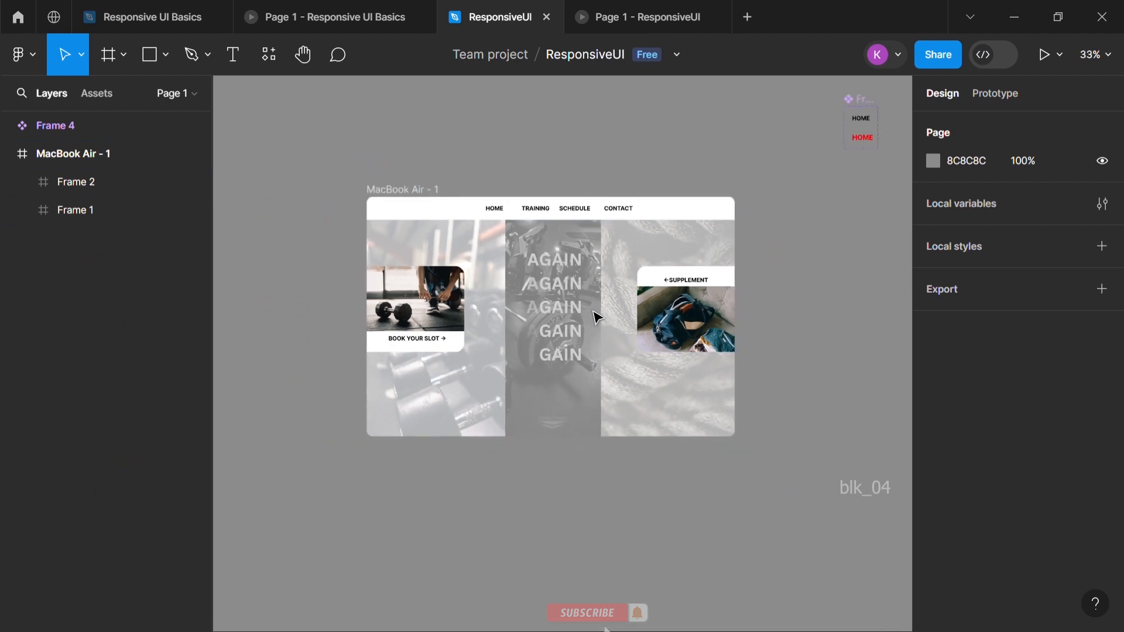
click(573, 283)
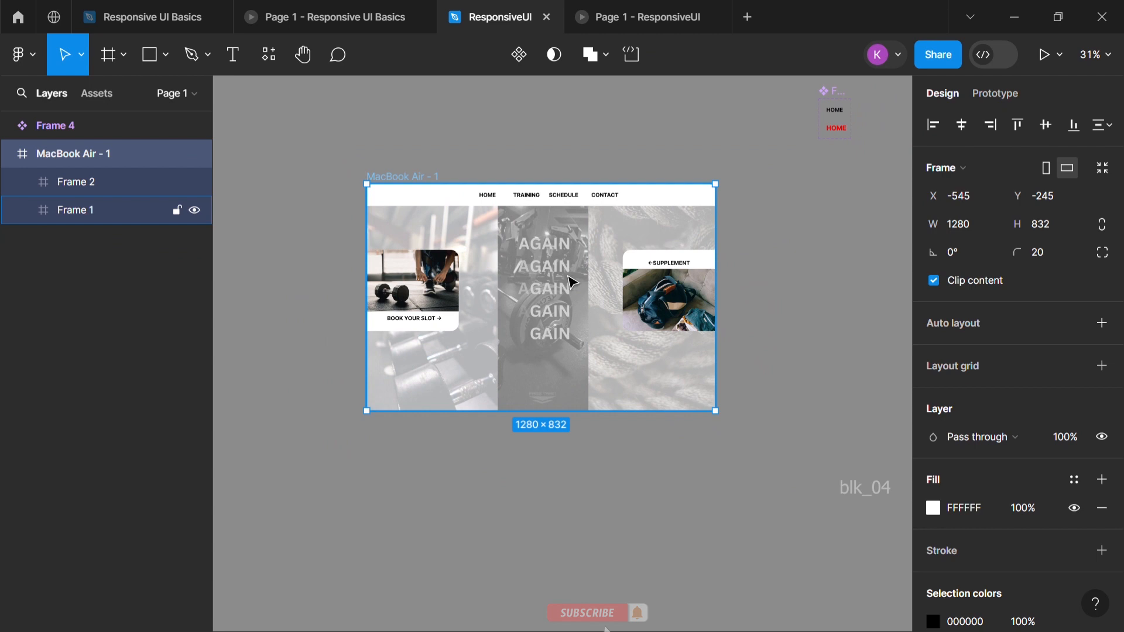
click(74, 182)
shift+click(75, 208)
right_click(75, 210)
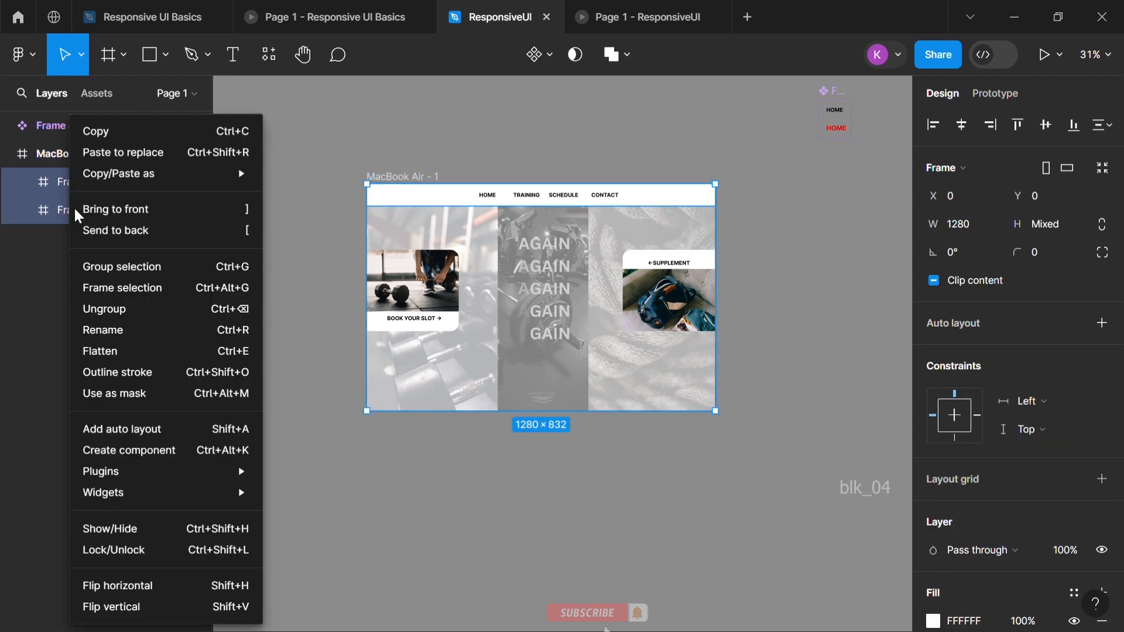
click(120, 287)
drag(430, 245, 315, 190)
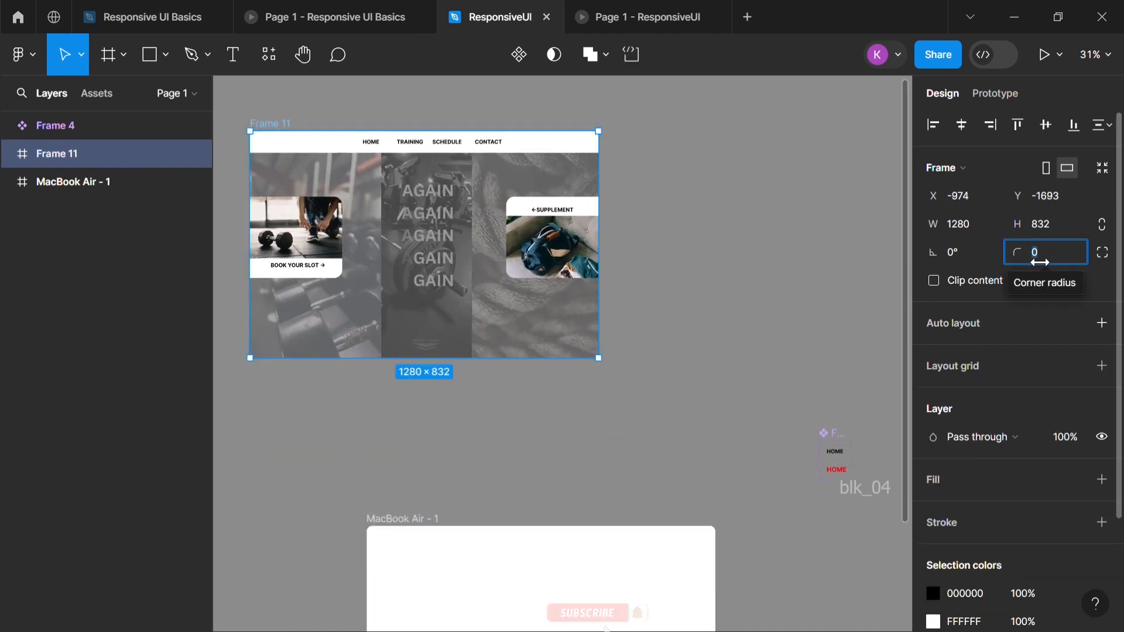
Try a corner radius of 30 on the new combined frame, and undo it
text(30)
click(828, 215)
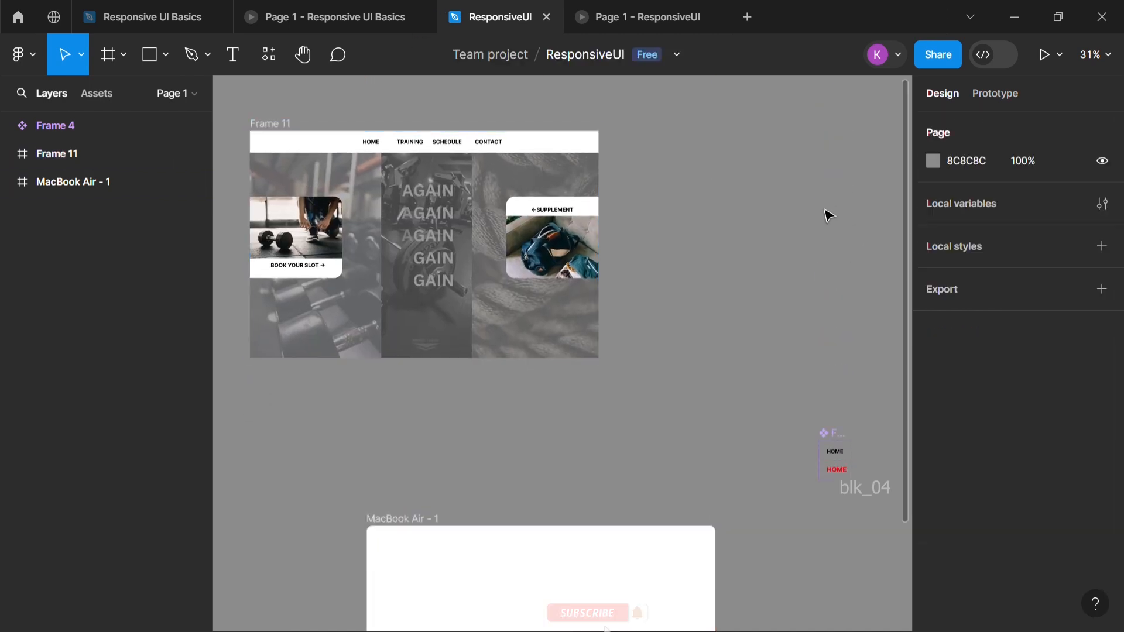
key(ctrl+z)
key(ctrl+z)
click(789, 236)
Turn the combined page frame, Frame 11, into a component
click(279, 126)
right_click(296, 144)
mouse_move(366, 497)
click(354, 476)
Add a second variant to the Frame 11 component and move the component set clear of the MacBook Air - 1 frame
right_click(364, 471)
mouse_move(430, 451)
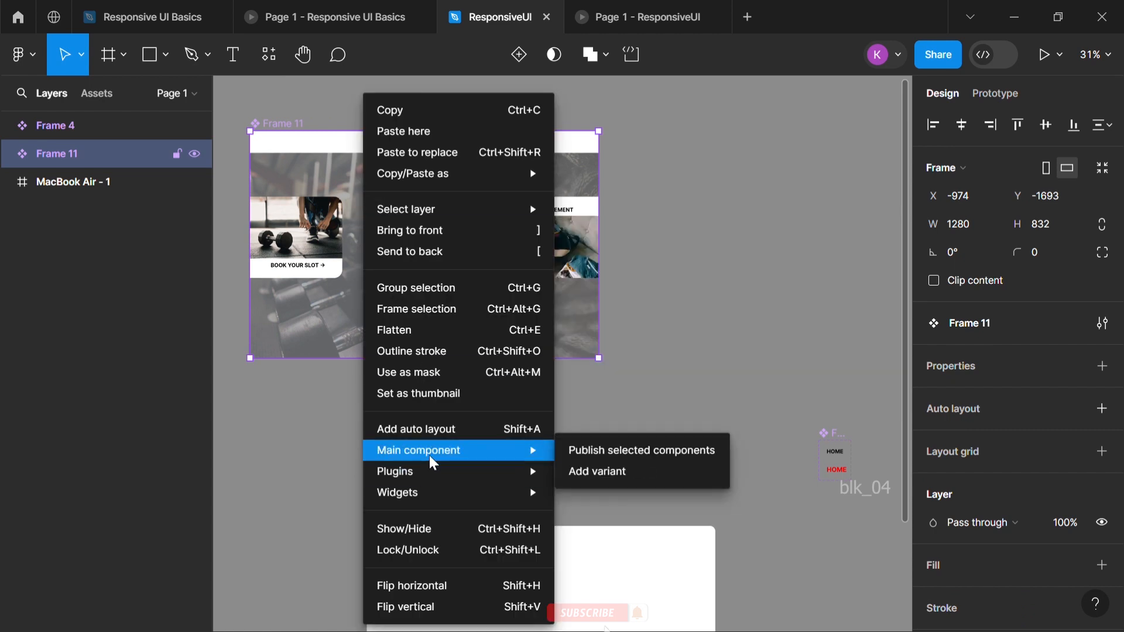
click(613, 475)
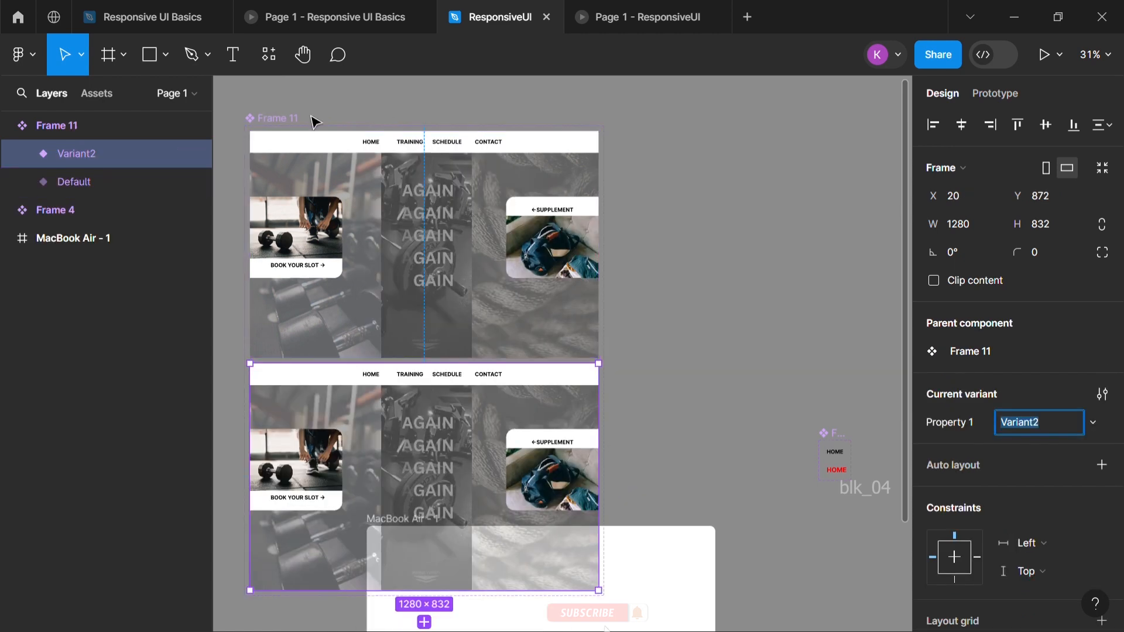
drag(298, 126, 343, 106)
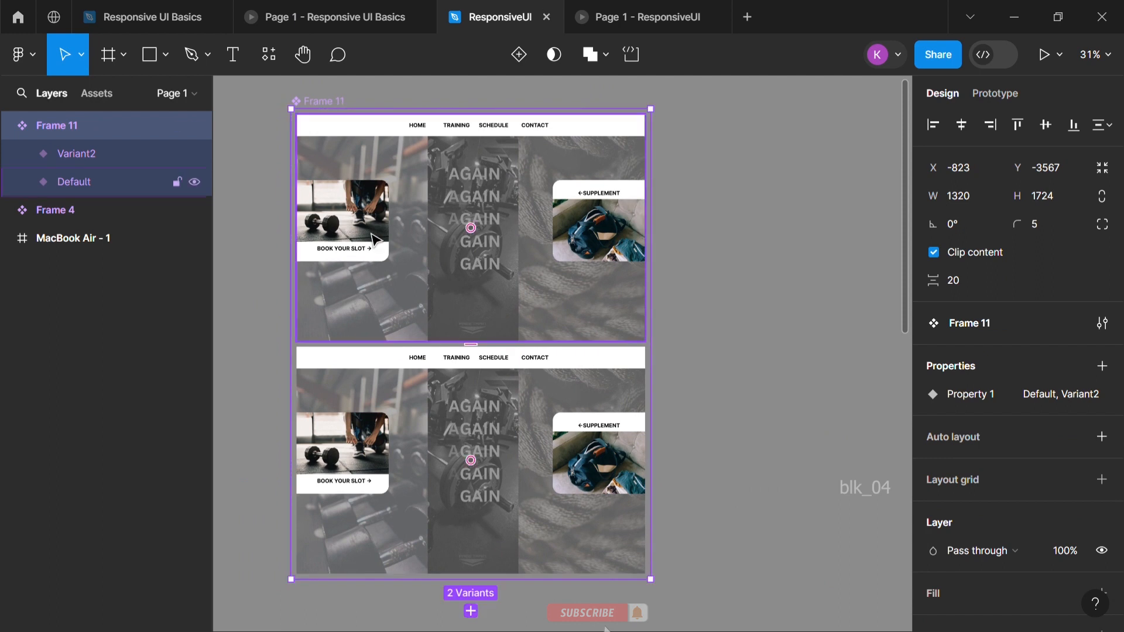
Move the Default variant's BOOK YOUR SLOT card left beyond the page edge and turn off content clipping on the component set
click(350, 220)
click(352, 228)
click(354, 237)
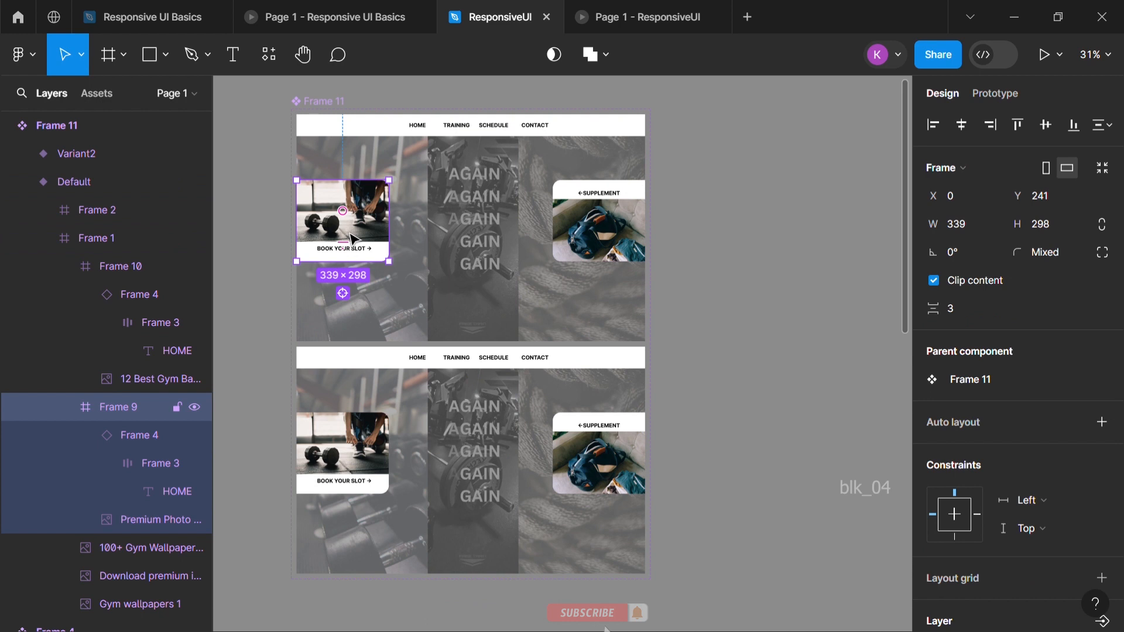
key(shift+Left)
key(shift+Left)
key(shift+Left)
key(shift+Left)
key(shift+Left)
key(shift+Left)
key(shift+Left)
key(shift+Left)
key(shift+Left)
key(shift+Left)
key(shift+Left)
key(shift+Left)
key(shift+Left)
key(shift+Left)
key(shift+Left)
key(shift+Left)
key(shift+Left)
key(shift+Left)
key(shift+Left)
key(shift+Left)
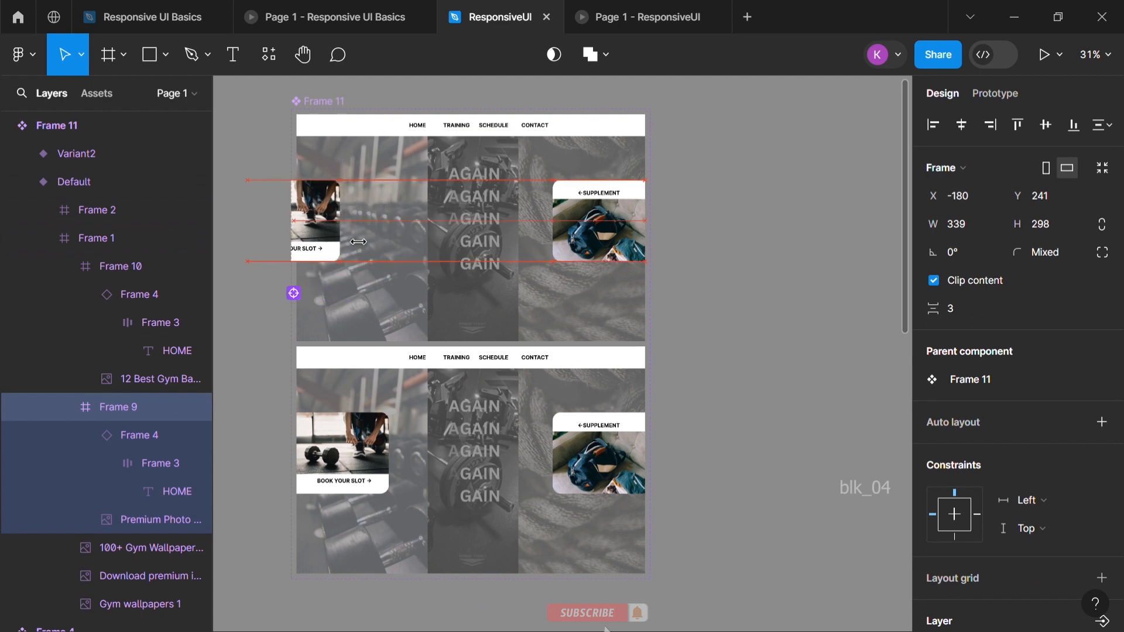
click(342, 99)
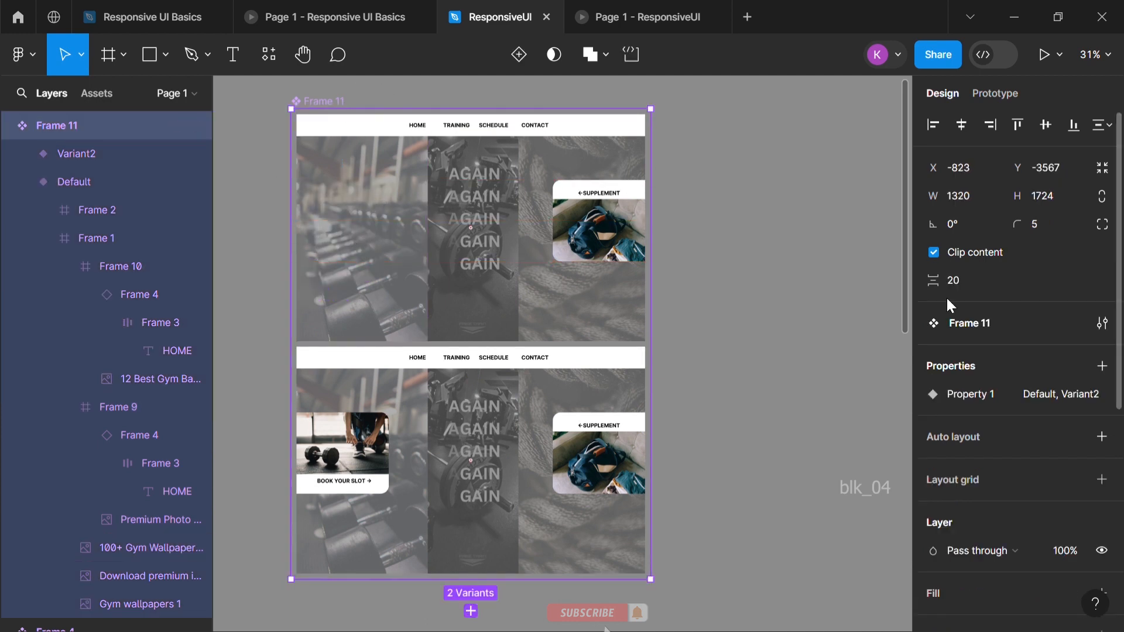
click(934, 252)
Move the Default variant's SUPPLEMENT card right beyond the page edge, to X 1331
click(597, 221)
click(597, 221)
click(596, 221)
key(shift+Right)
key(shift+Right)
key(shift+Right)
key(shift+Right)
key(shift+Right)
key(shift+Right)
key(shift+Right)
key(shift+Right)
key(shift+Right)
key(shift+Right)
key(shift+Right)
key(shift+Right)
key(shift+Right)
key(shift+Right)
key(shift+Right)
key(shift+Right)
key(shift+Right)
key(shift+Right)
key(shift+Right)
key(shift+Right)
key(shift+Right)
key(shift+Right)
key(shift+Right)
key(shift+Right)
key(shift+Right)
key(shift+Right)
key(shift+Right)
key(shift+Right)
key(shift+Right)
key(shift+Right)
key(shift+Right)
key(shift+Right)
key(shift+Right)
key(shift+Right)
key(shift+Right)
key(shift+Right)
key(shift+Right)
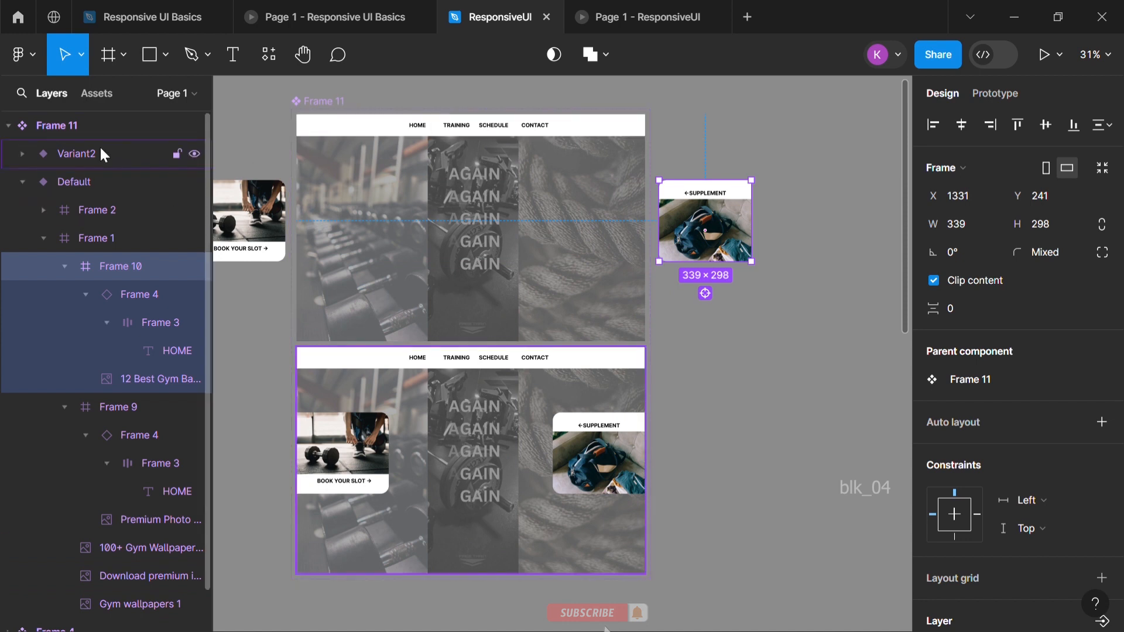
Connect the Default variant to Variant2 with a Change to prototype interaction
click(20, 182)
click(79, 181)
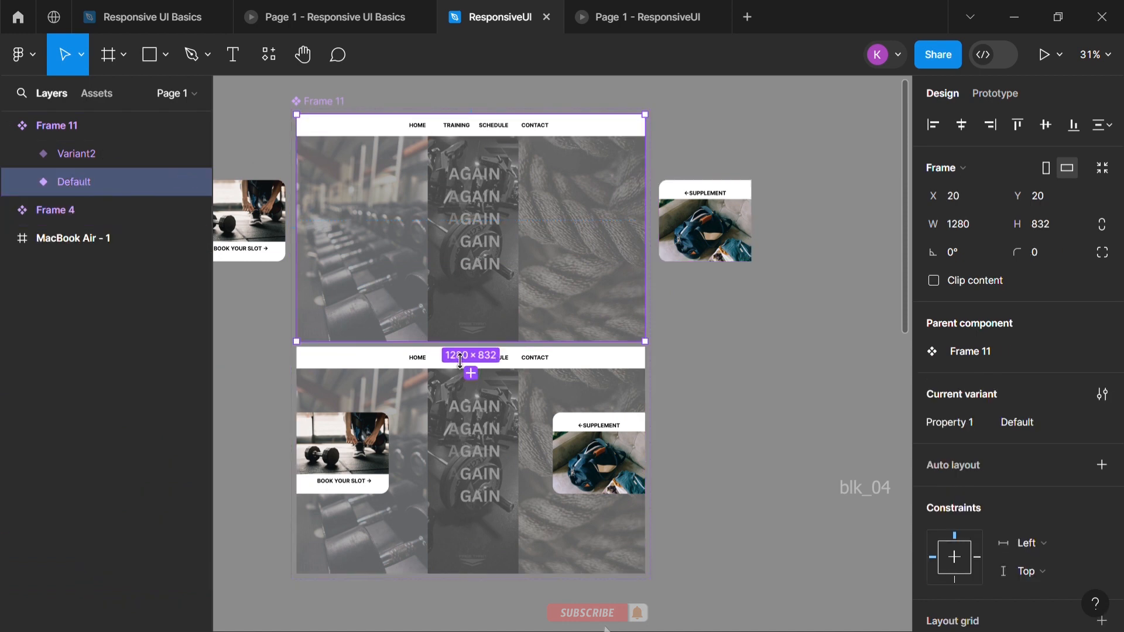
click(989, 98)
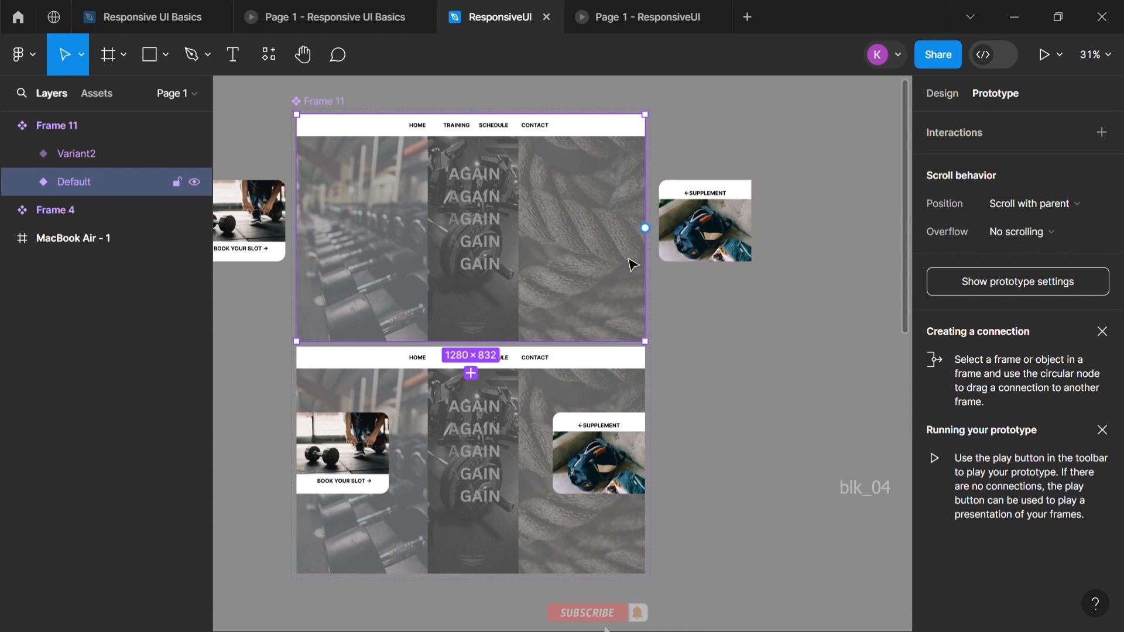
drag(471, 341, 476, 382)
click(435, 431)
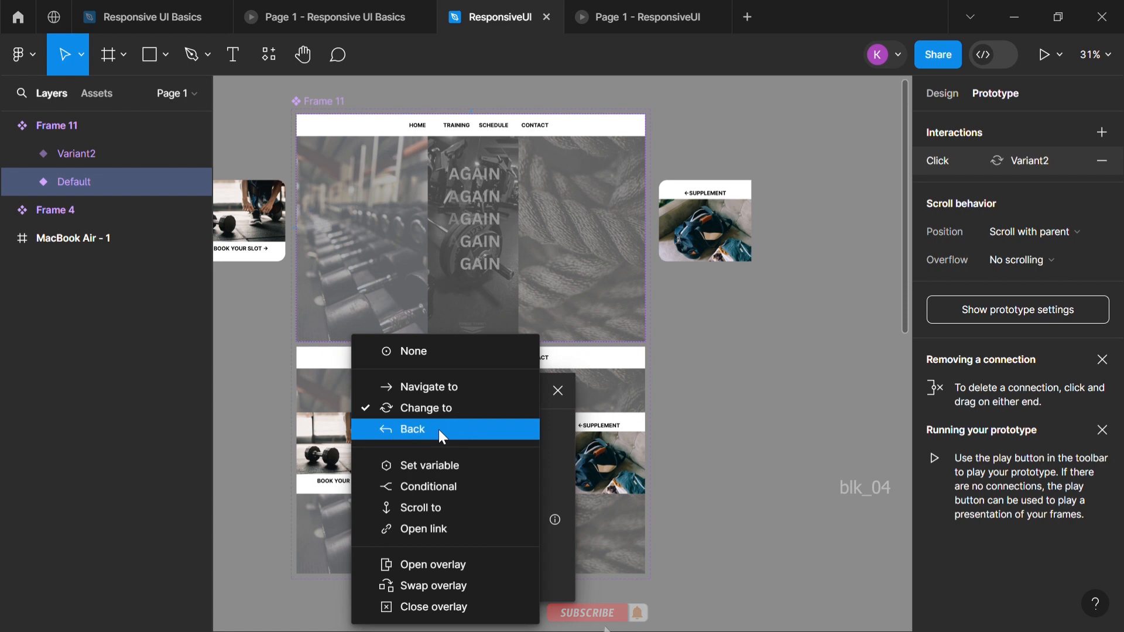
click(420, 410)
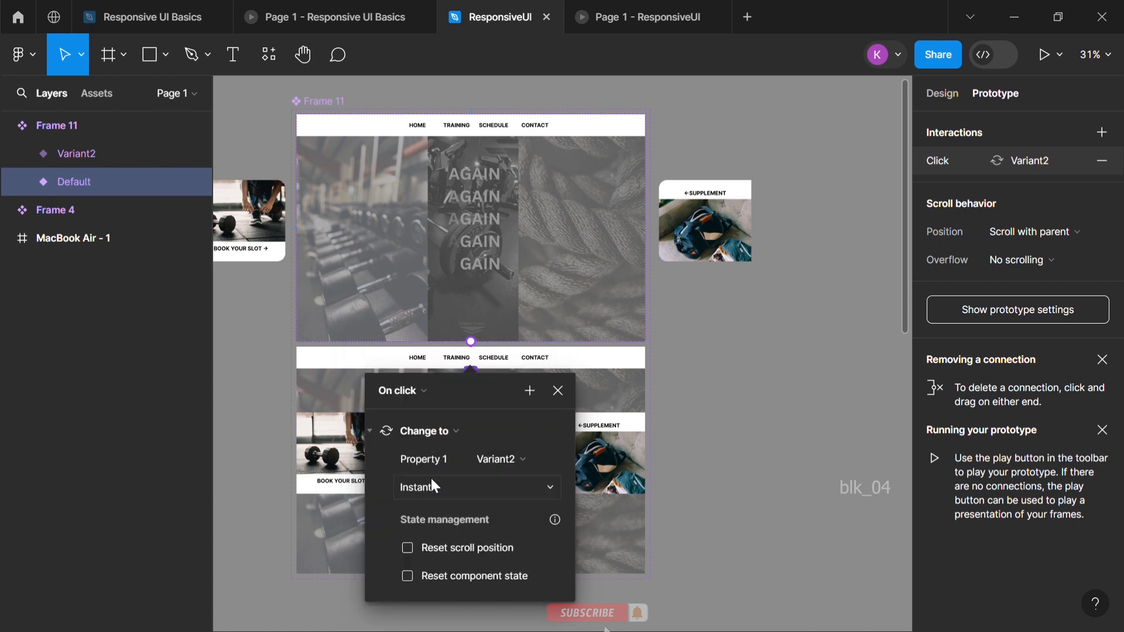
Set the interaction to trigger after a 3 ms delay and animate with Smart animate
click(410, 391)
click(414, 594)
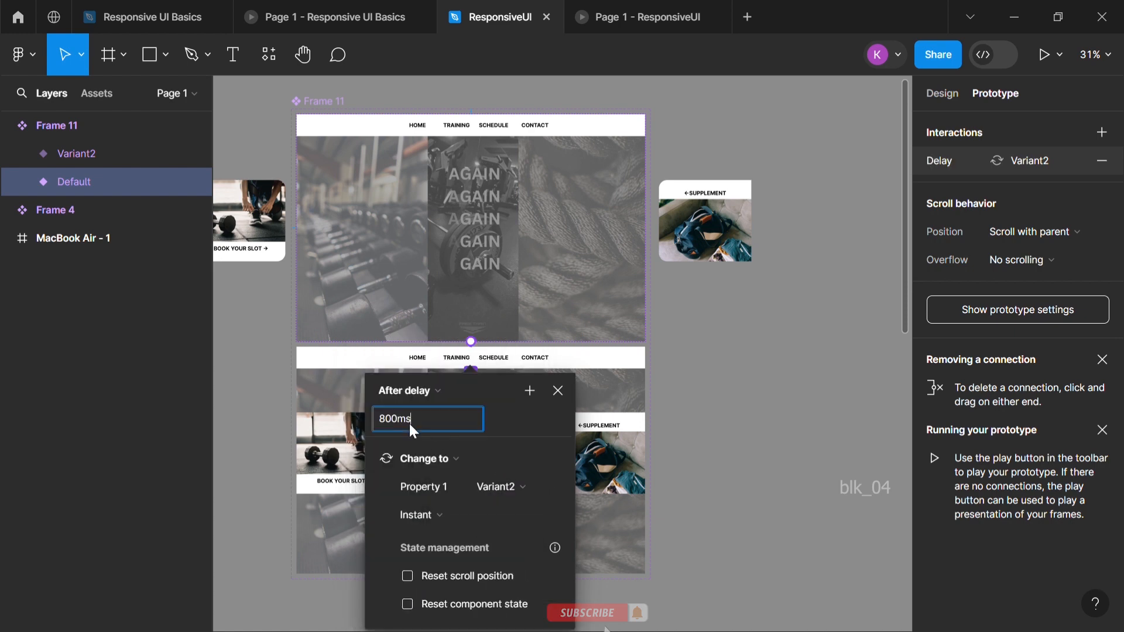
text(3)
click(430, 513)
click(458, 487)
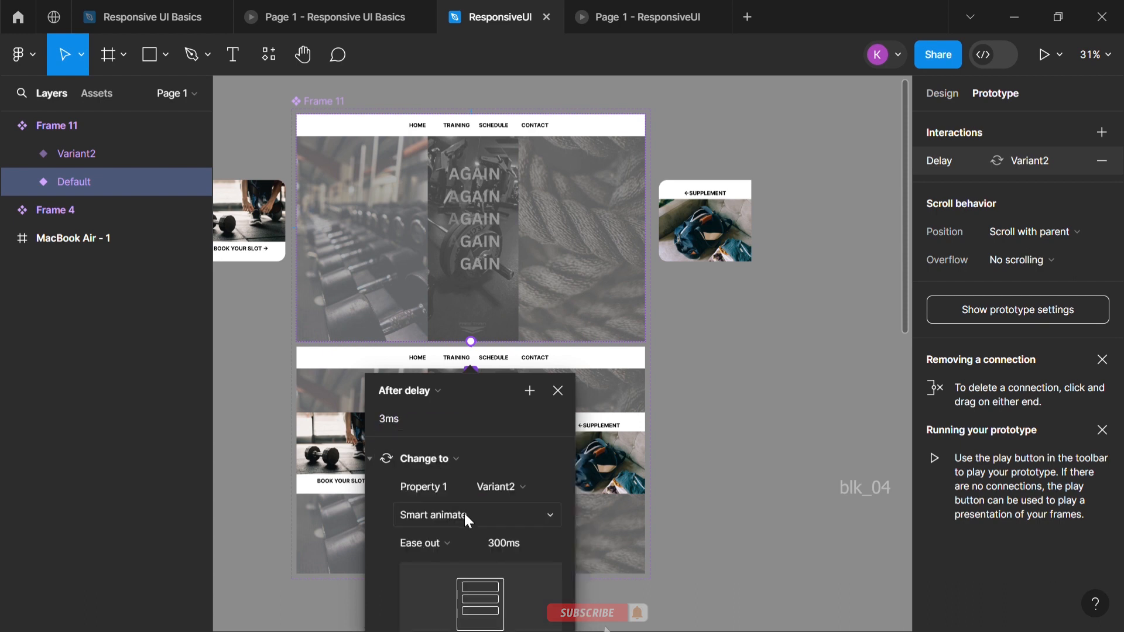
Set the Smart animate easing of the Default-to-Variant2 interaction to Gentle and close its settings
click(466, 494)
click(467, 492)
click(442, 501)
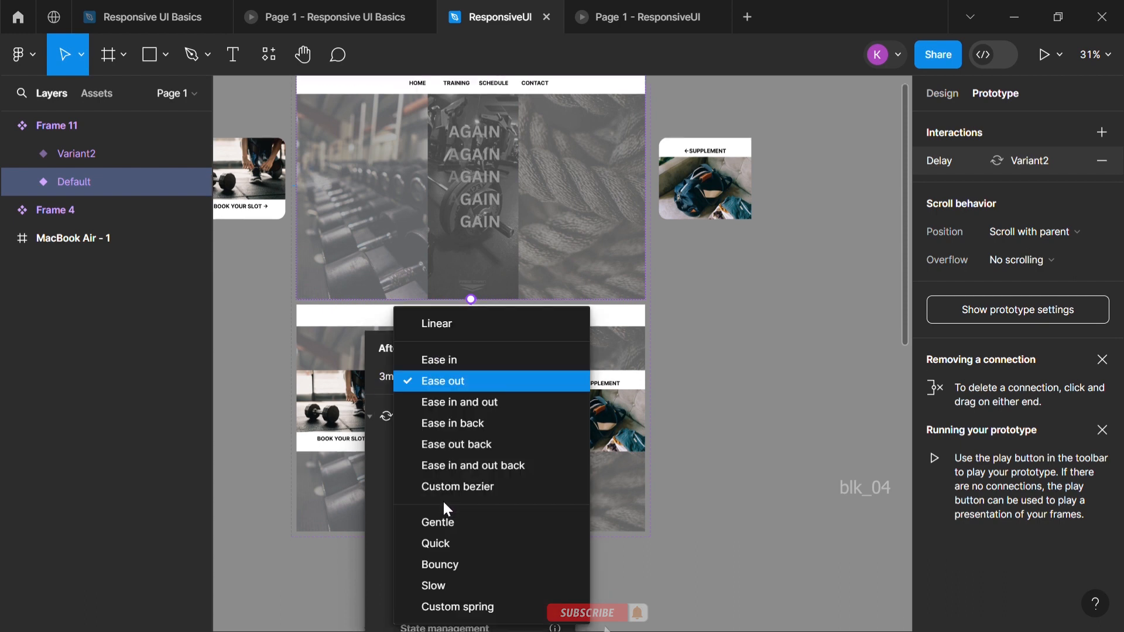
click(454, 519)
click(501, 502)
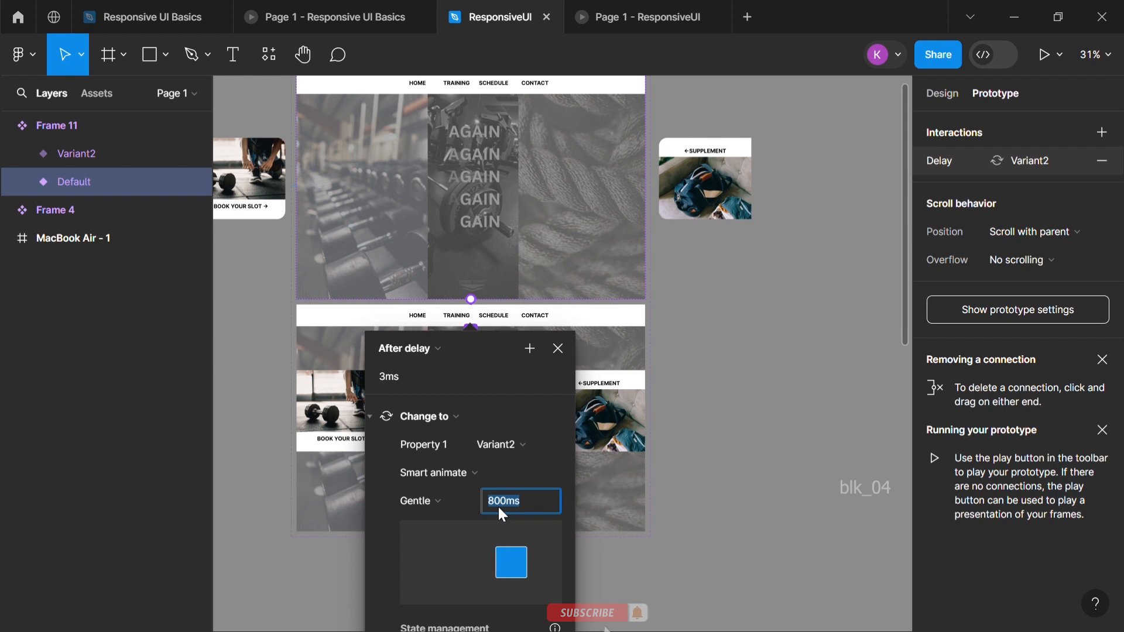
click(549, 450)
click(557, 448)
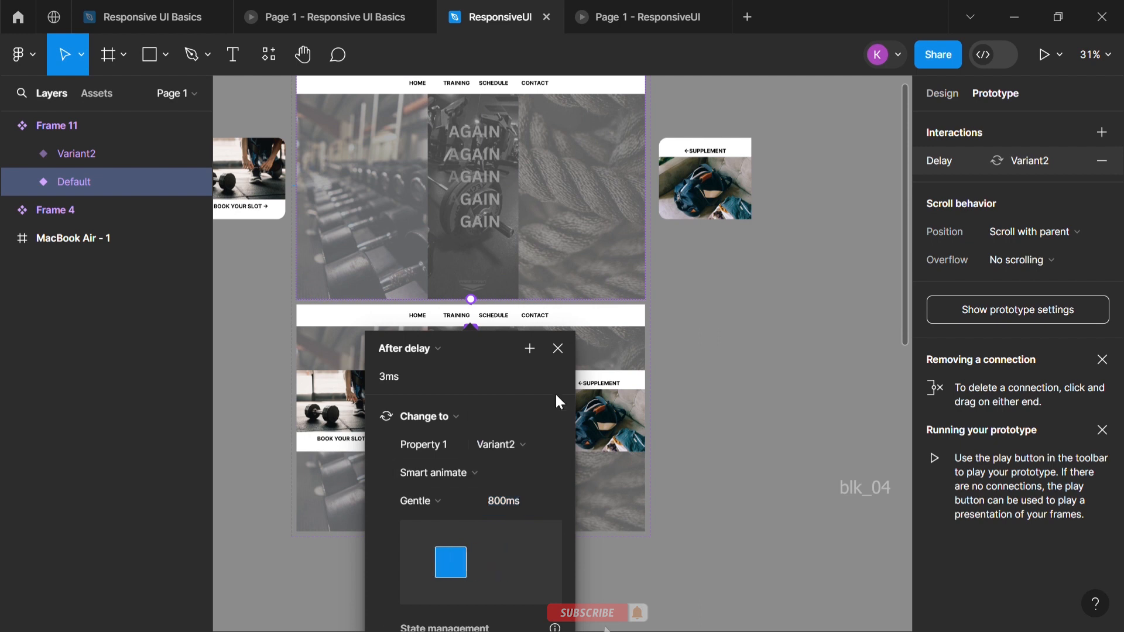
scroll(586, 539, down, 3)
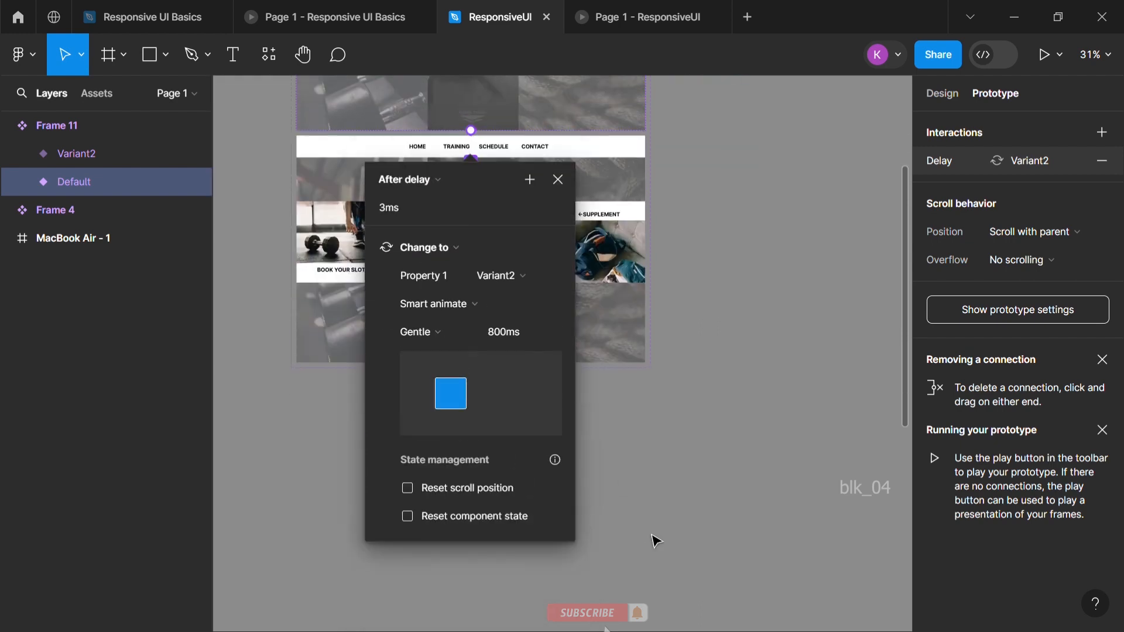
key(Escape)
click(712, 209)
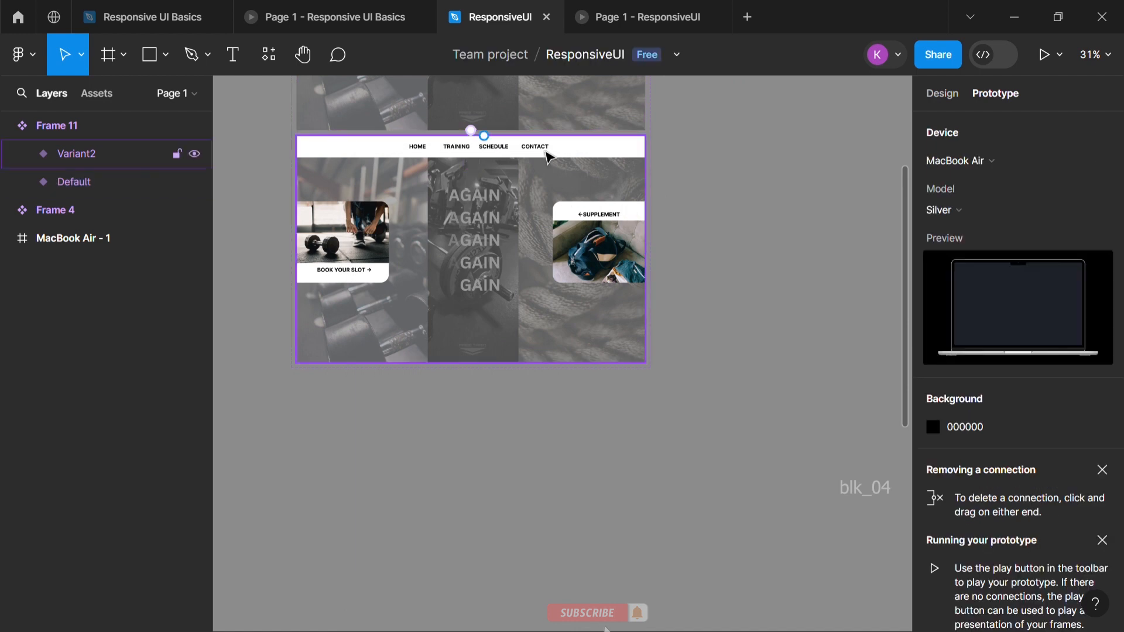
Place an instance of the Frame 11 component from the local components onto the MacBook Air - 1 frame
click(93, 95)
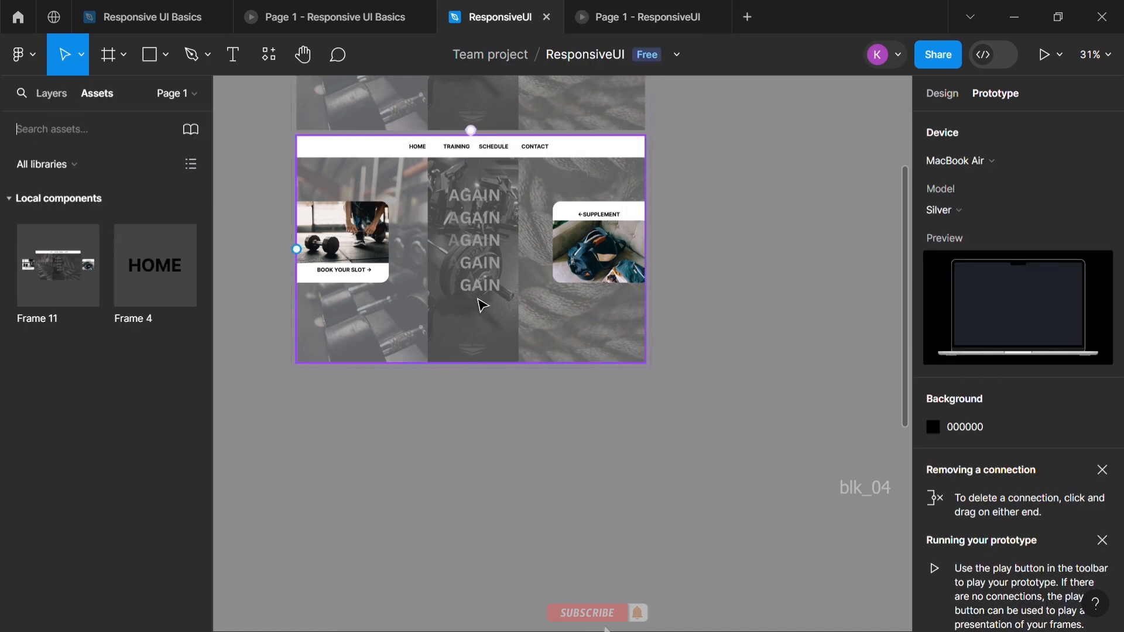
scroll(527, 328, down, 5)
scroll(603, 380, down, 5)
scroll(597, 297, up, 5)
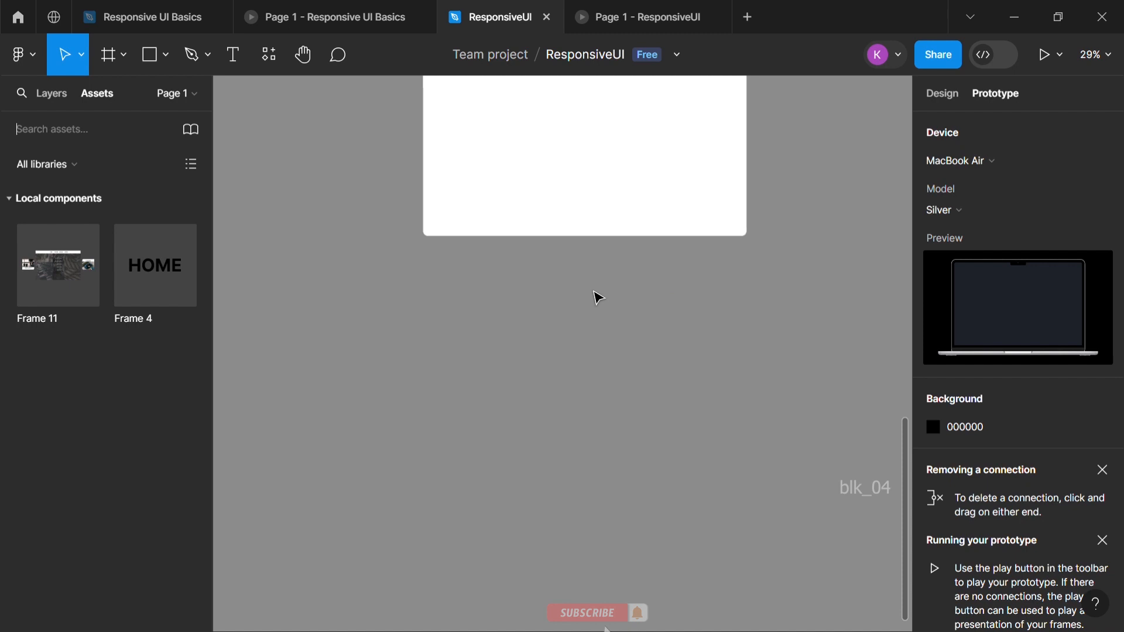
scroll(284, 314, up, 3)
drag(67, 267, 615, 337)
click(637, 495)
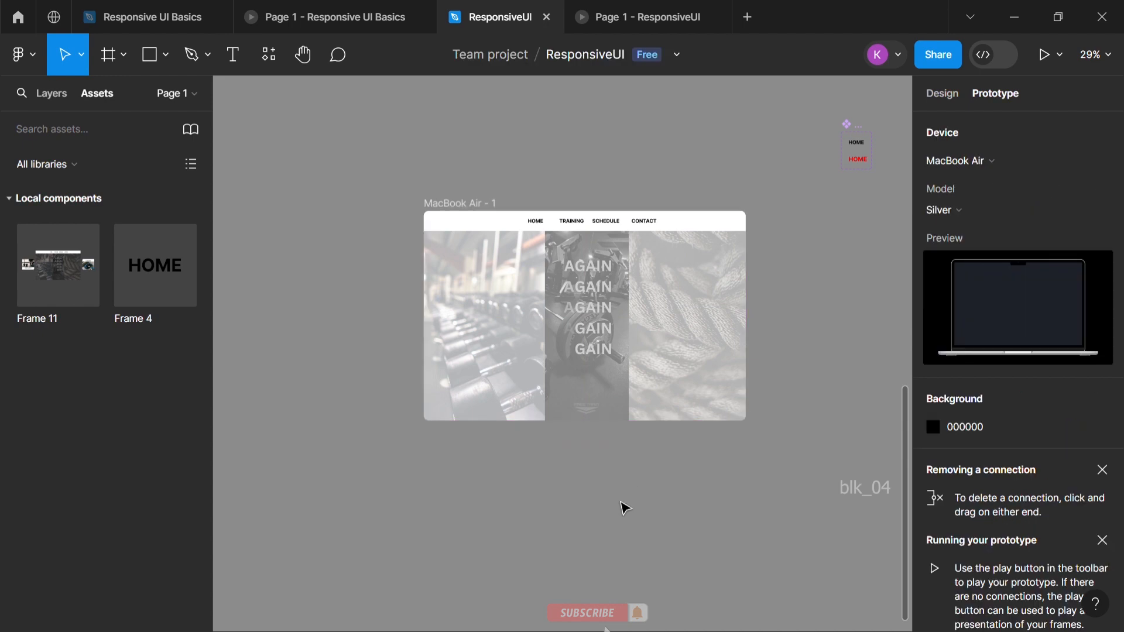
Restart the ResponsiveUI prototype to preview the sliding cards, and compare it with the Responsive UI Basics prototype
click(635, 13)
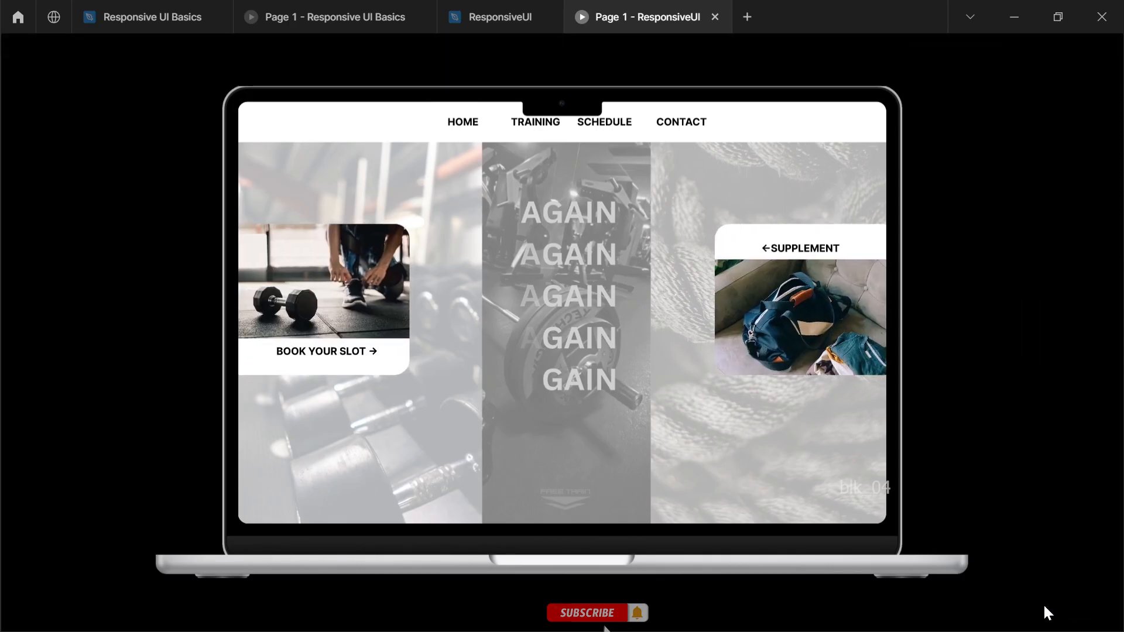
click(1079, 613)
click(316, 12)
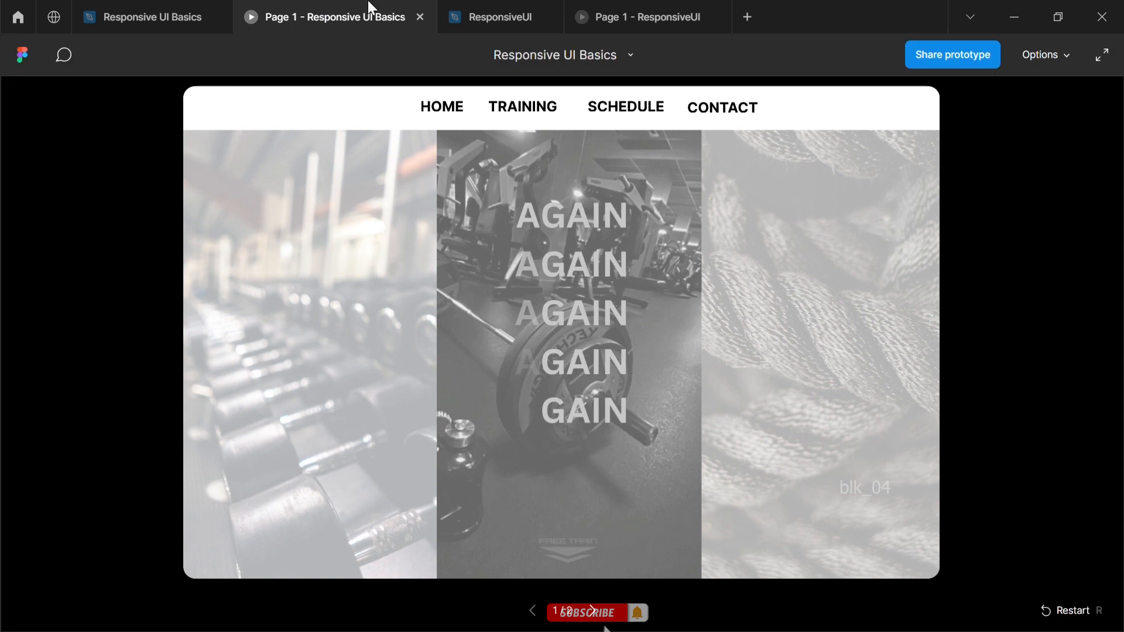
Back in the ResponsiveUI design file, connect the black HOME variant of Frame 4 to its red HOME variant
click(478, 13)
scroll(723, 258, down, 5)
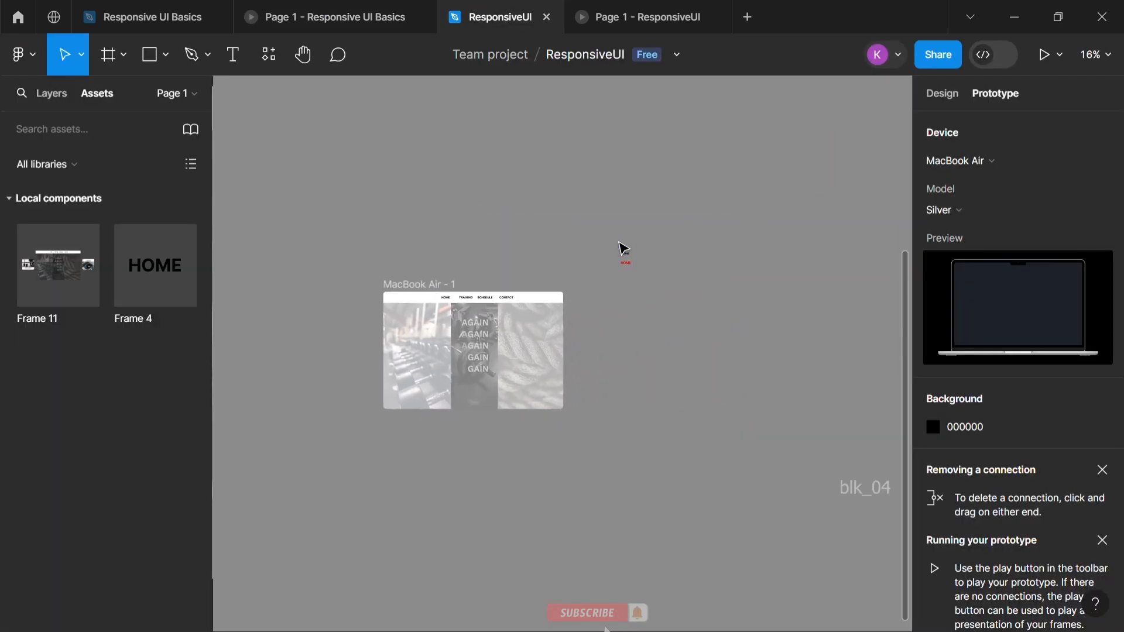
scroll(638, 273, up, 10)
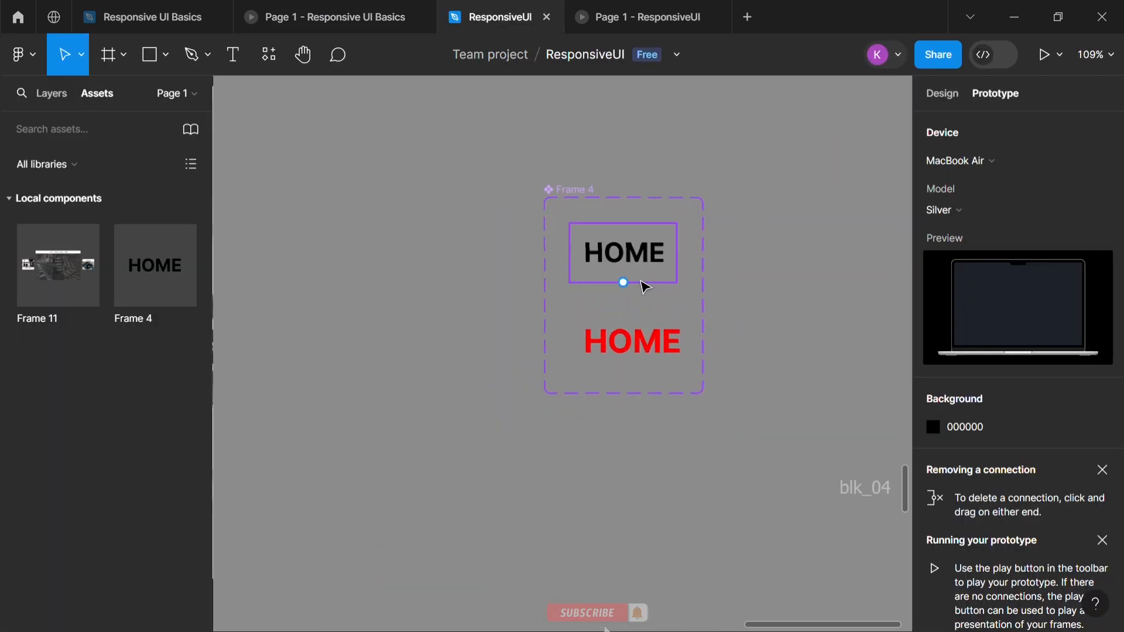
drag(622, 282, 633, 343)
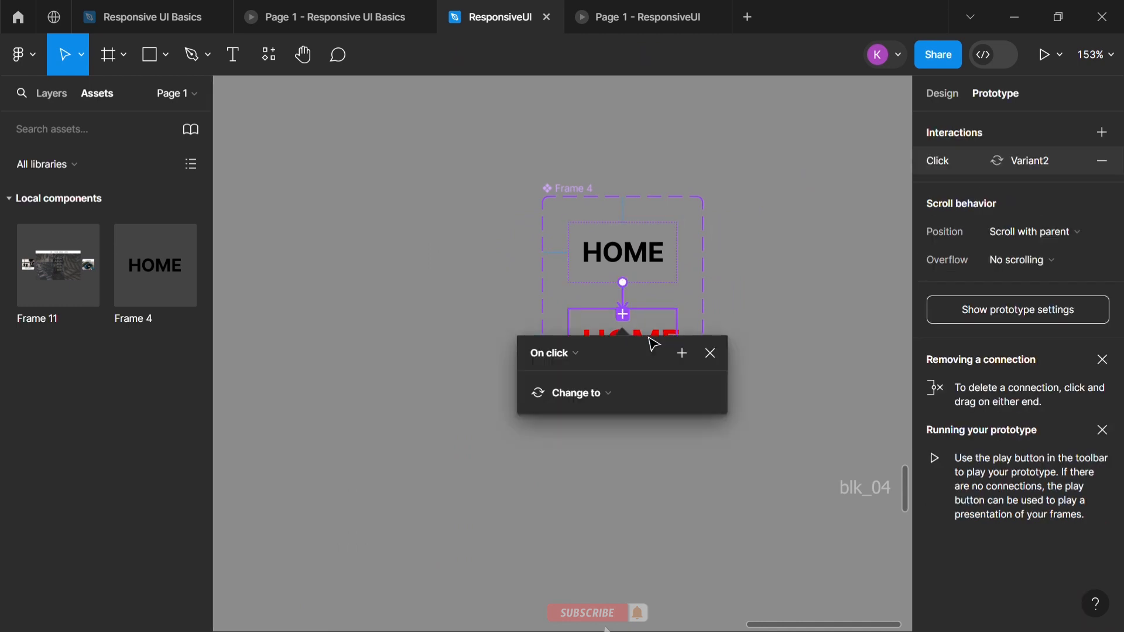
Set the HOME interaction to While hovering with Smart animate and Gentle easing, and return to the ResponsiveUI prototype preview
click(586, 354)
click(598, 393)
click(593, 476)
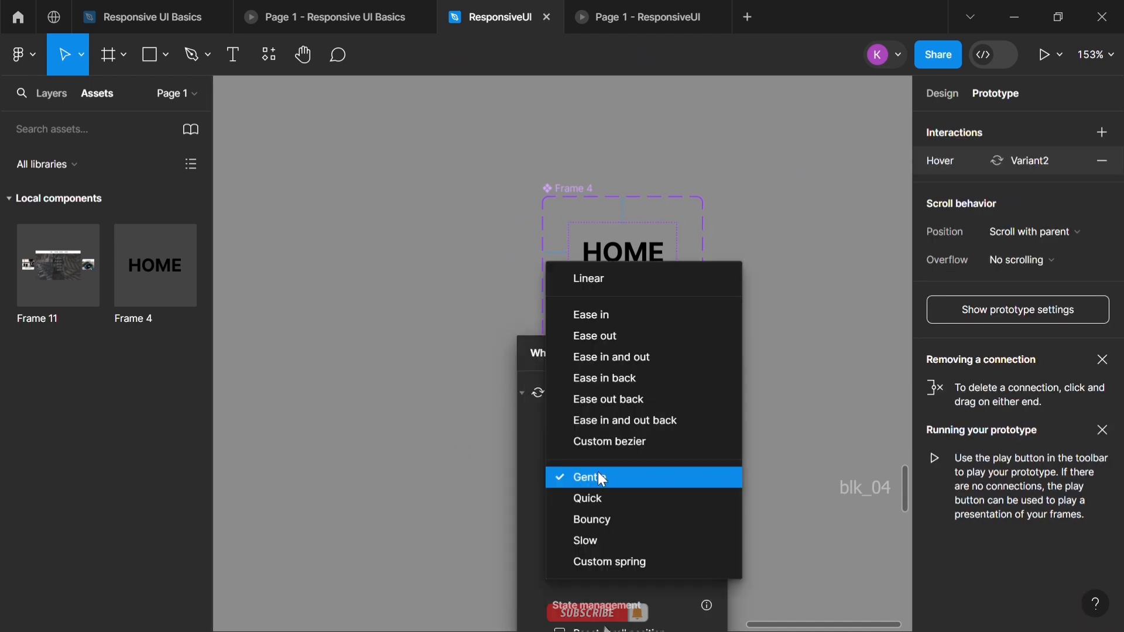
click(606, 473)
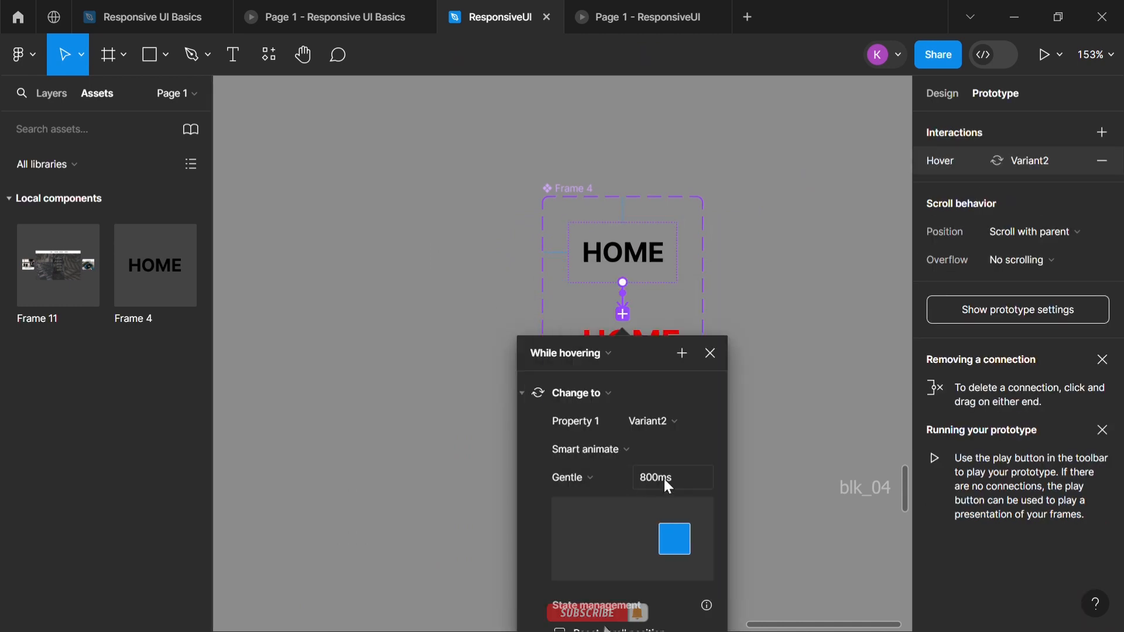
click(782, 450)
click(606, 16)
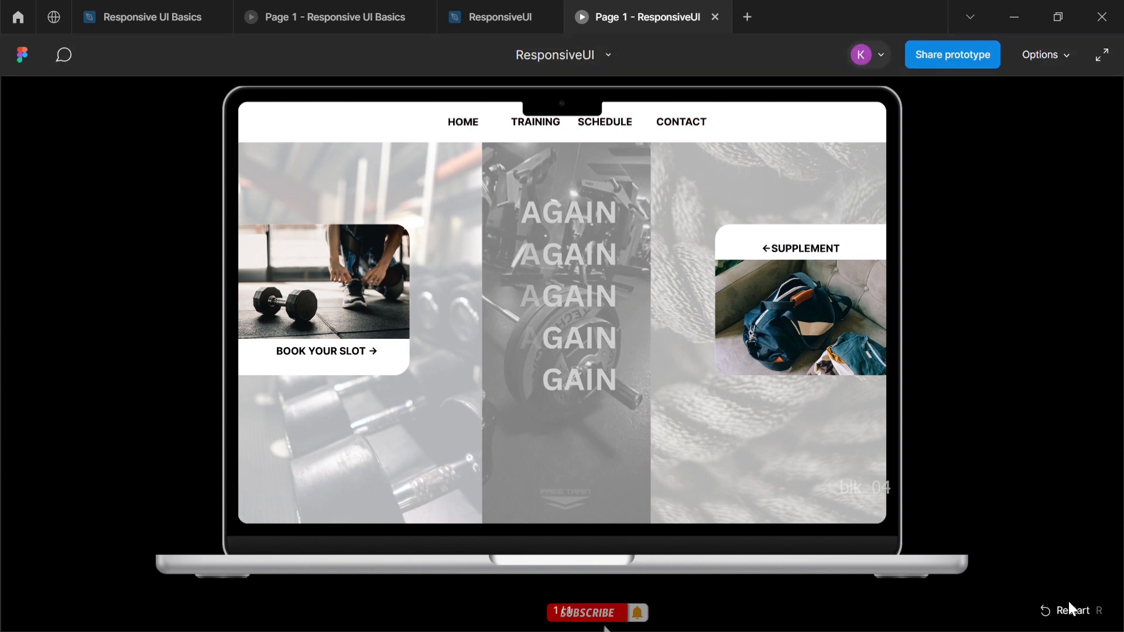
Review the Responsive UI Basics prototype as a reference and return to the ResponsiveUI design file
click(389, 13)
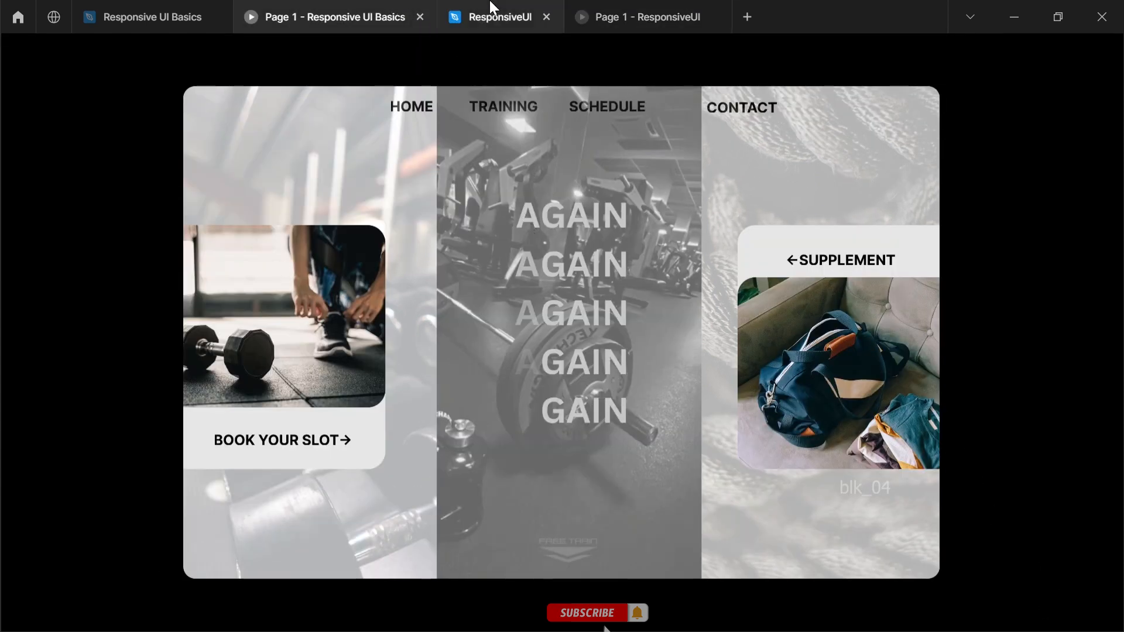
click(492, 13)
scroll(491, 375, down, 3)
scroll(490, 375, left, 10)
scroll(489, 376, down, 5)
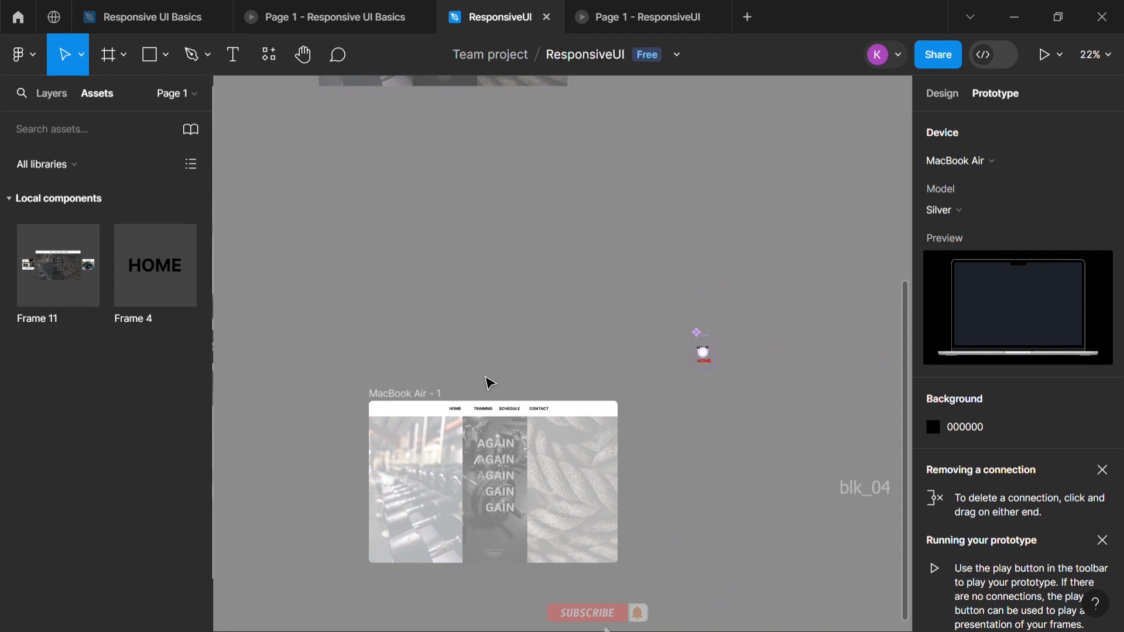
Duplicate the dumbbell-rack background image inside Frame 1 of Frame 11's Variant2
scroll(489, 379, up, 9)
scroll(401, 497, up, 3)
scroll(413, 477, down, 2)
scroll(463, 416, left, 3)
double_click(540, 376)
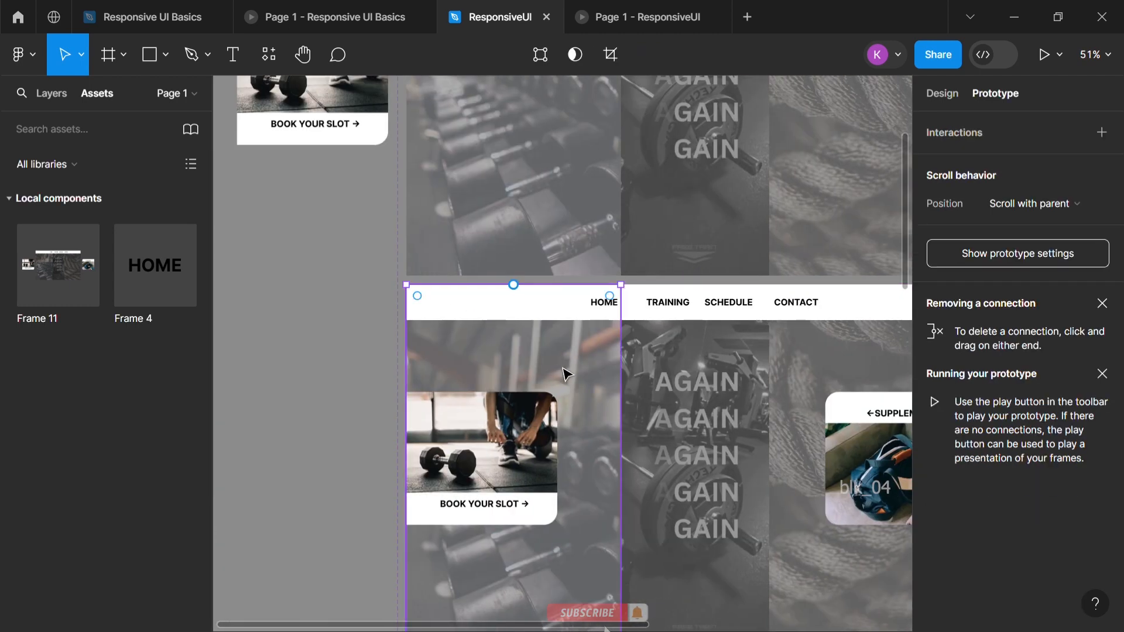
click(50, 93)
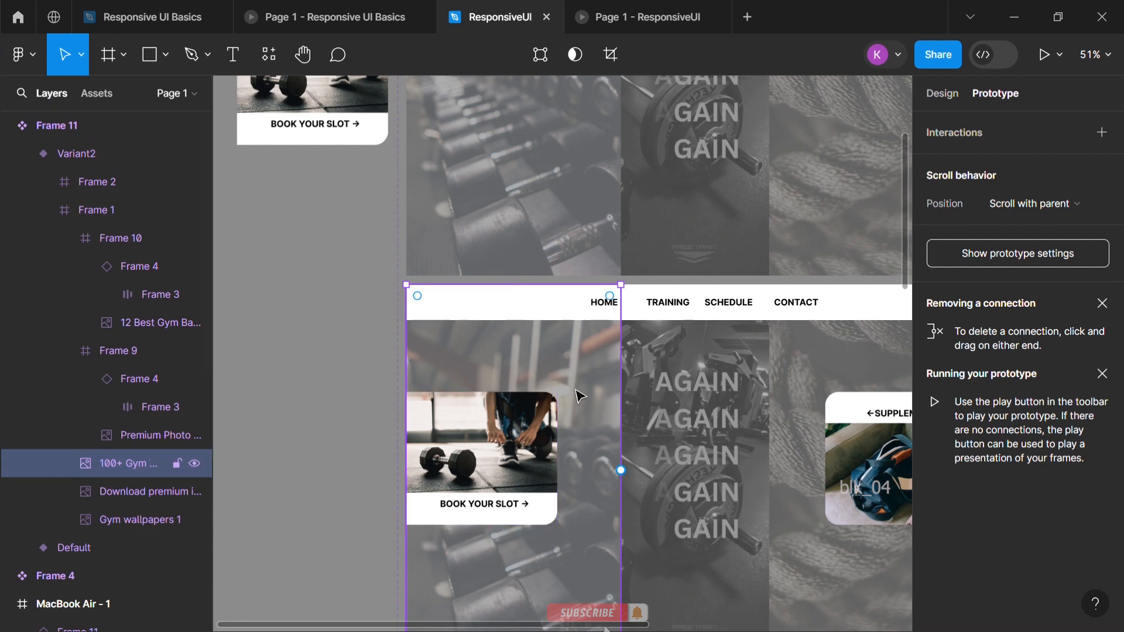
key(ctrl+d)
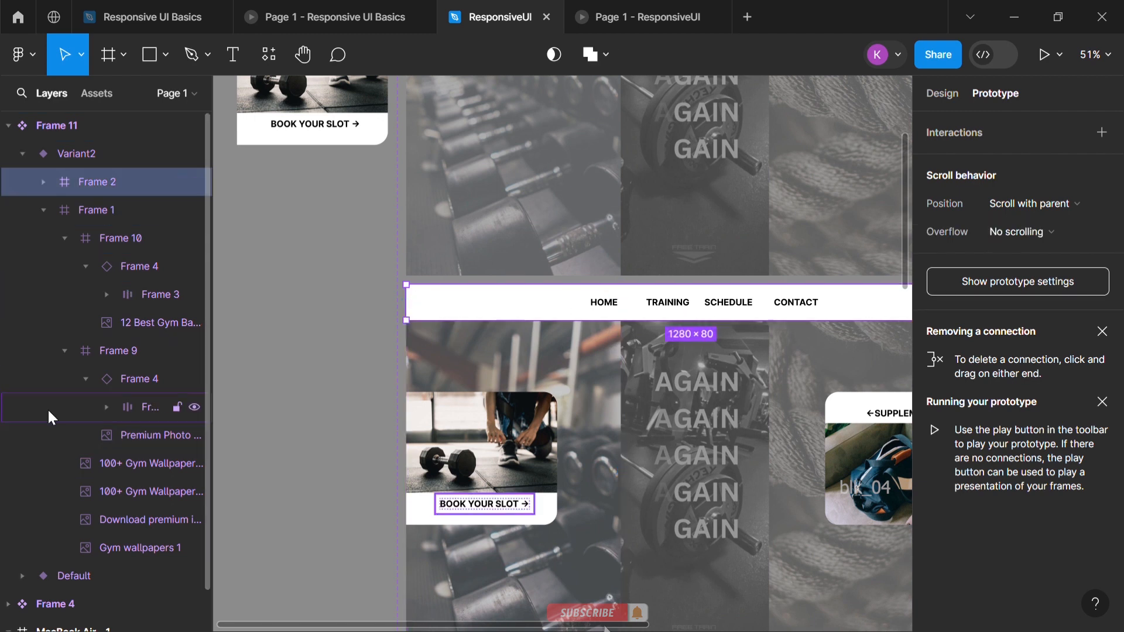
Move the duplicated dumbbell image layer into Frame 8 of Variant2's header Frame 2, above the navigation links
drag(111, 459, 51, 189)
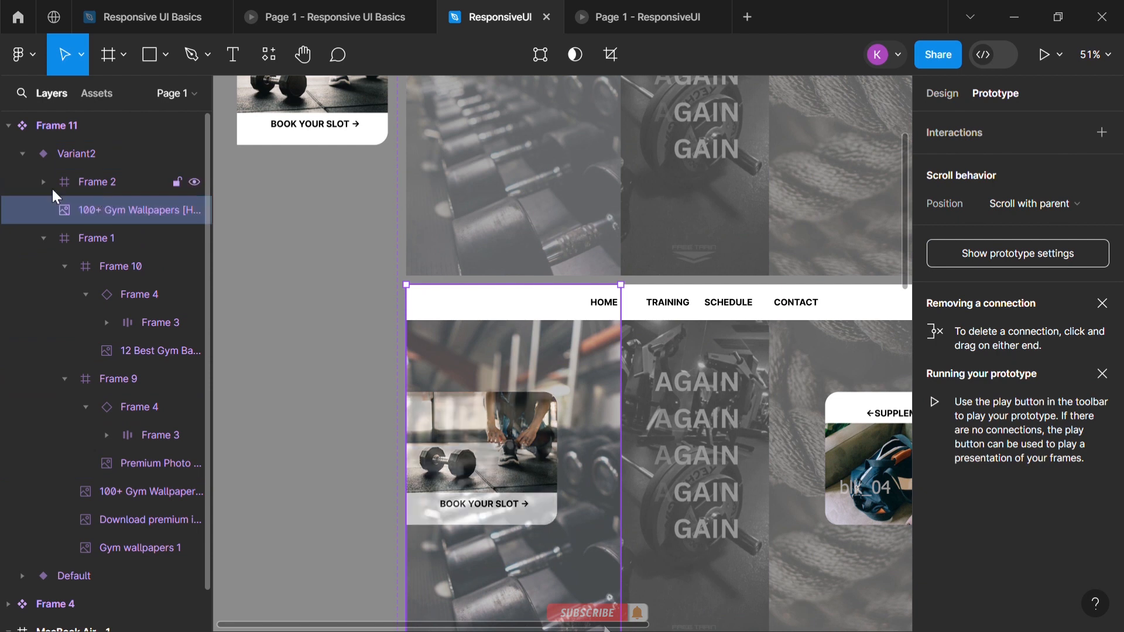
click(44, 182)
drag(135, 469, 156, 232)
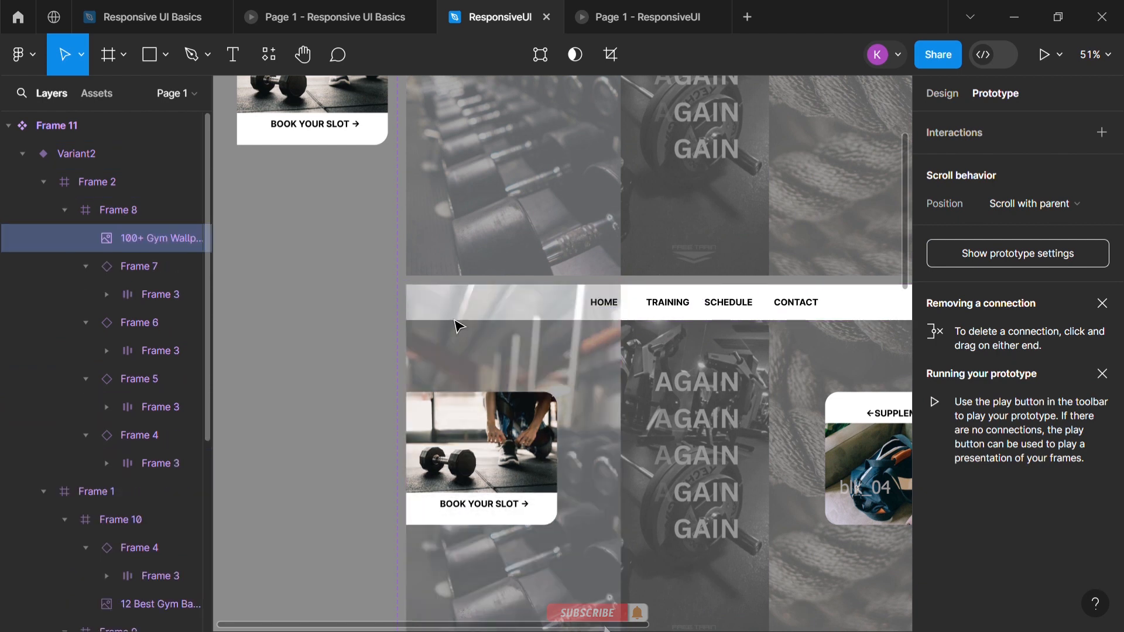
Place a copy of the rope background image in Variant2's Frame 8, directly below the dumbbell image layer
scroll(761, 386, right, 5)
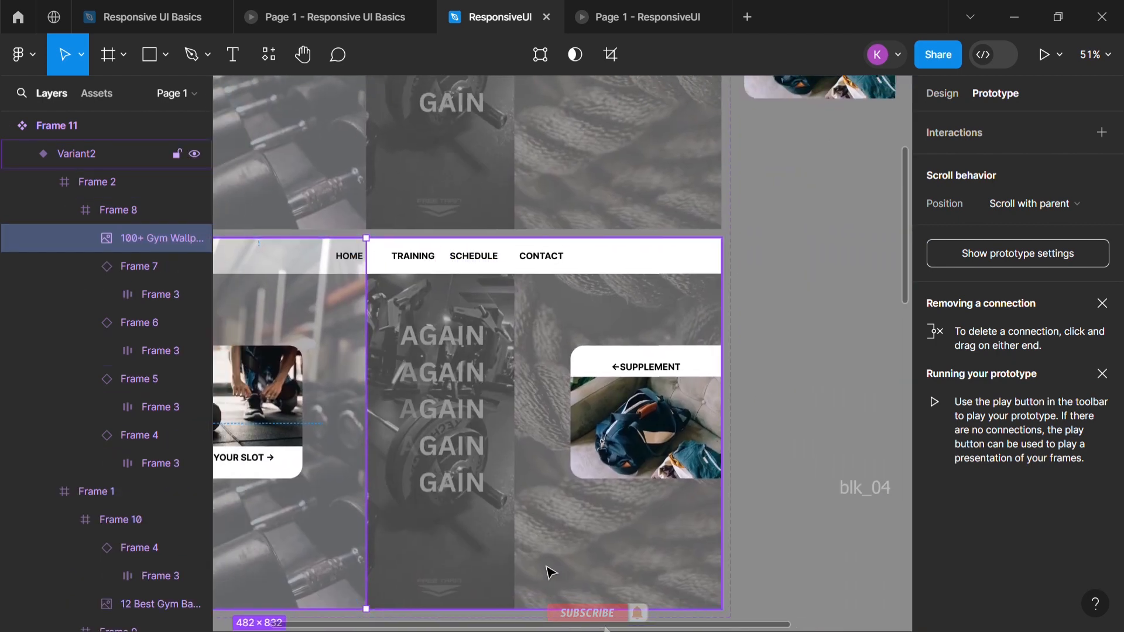
scroll(138, 508, down, 5)
drag(135, 475, 107, 250)
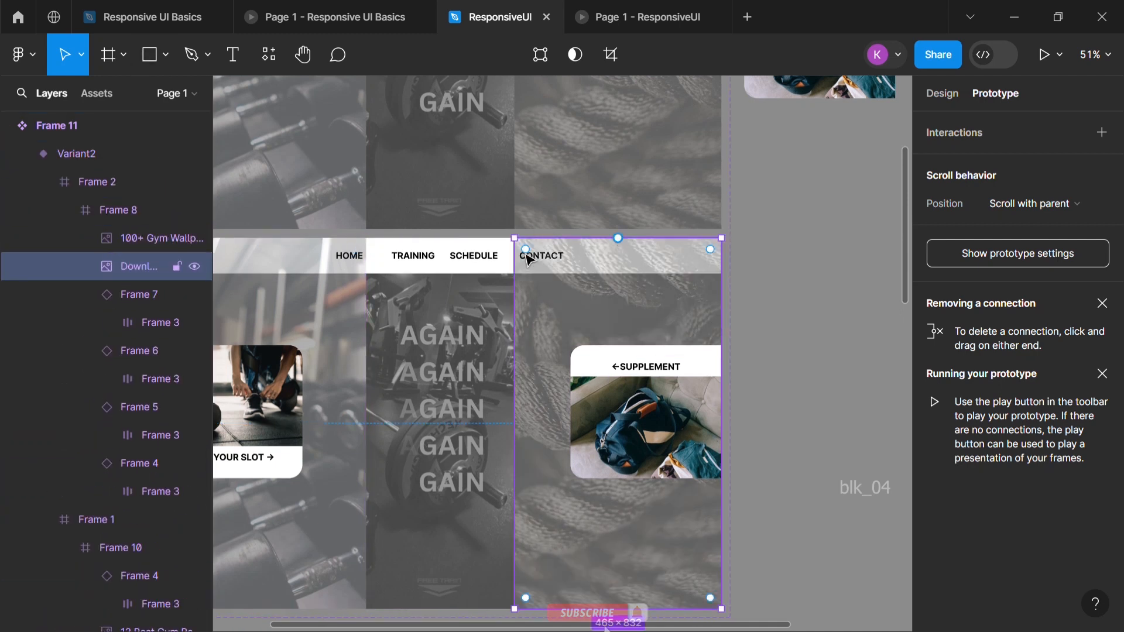
Select the HOME and CONTACT links, Frame 4 and Frame 7, in Variant2's header and set their horizontal spacing to 394
click(140, 407)
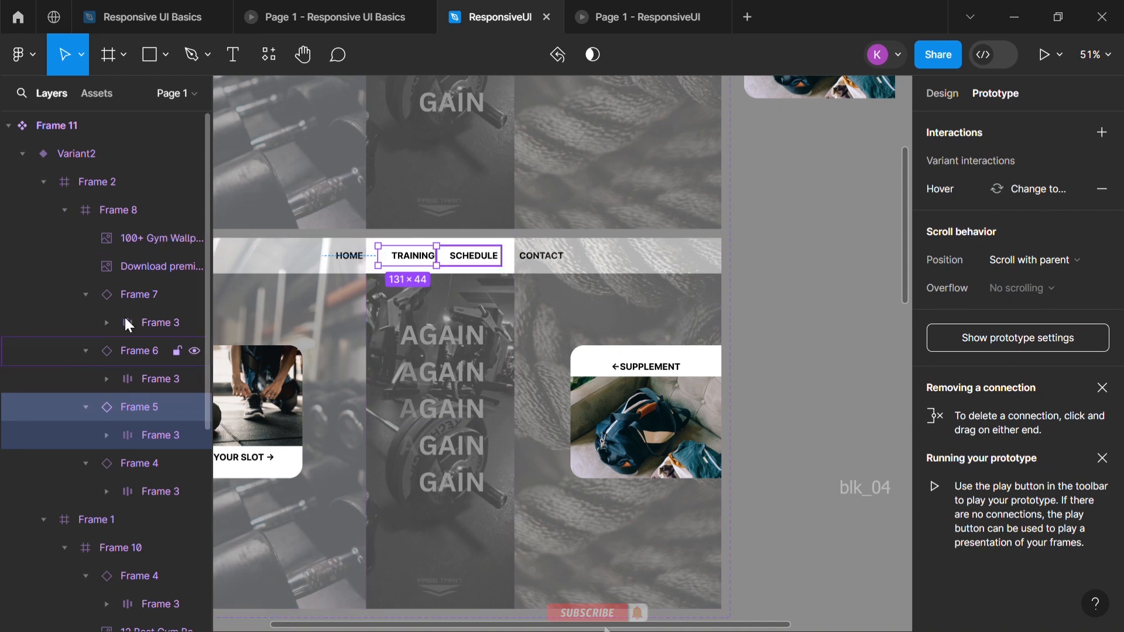
click(123, 212)
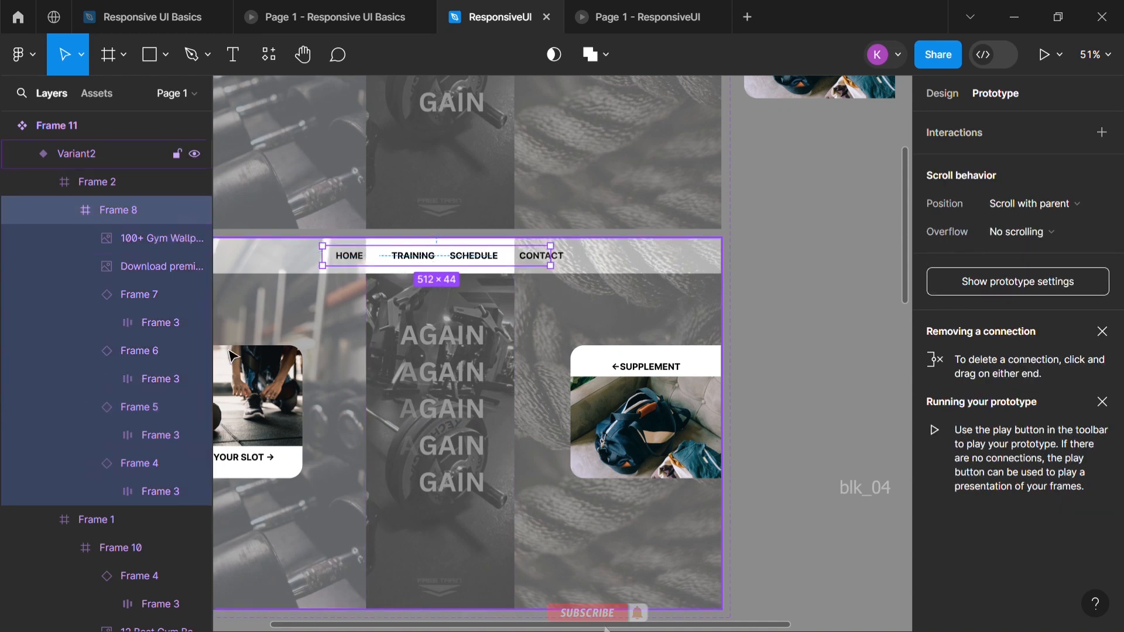
click(139, 294)
shift+click(135, 463)
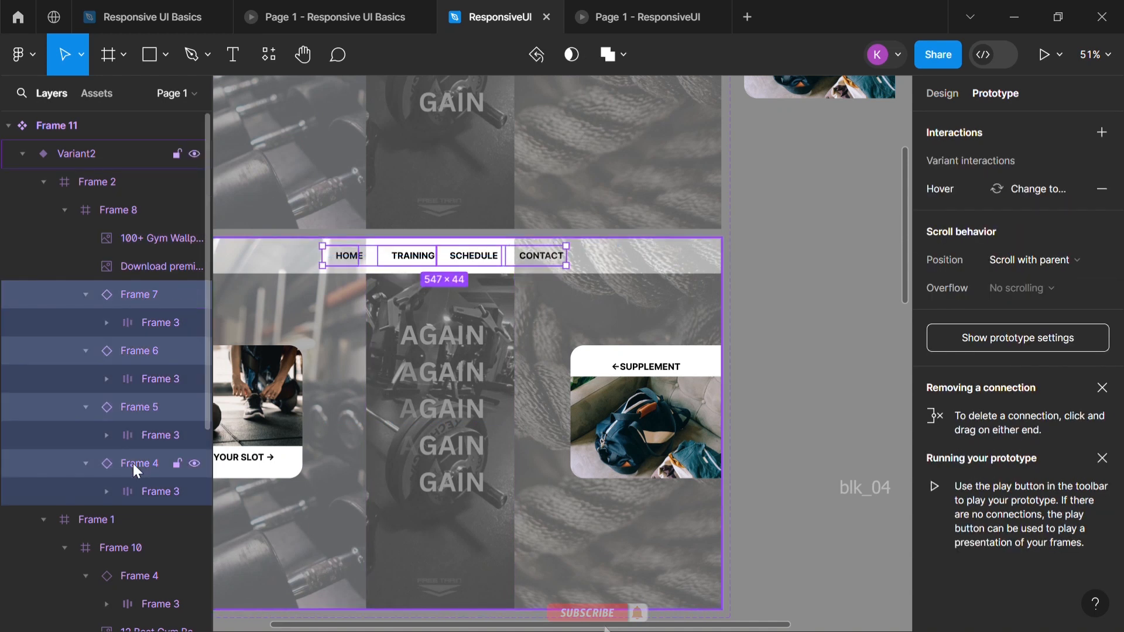
click(133, 463)
click(151, 294)
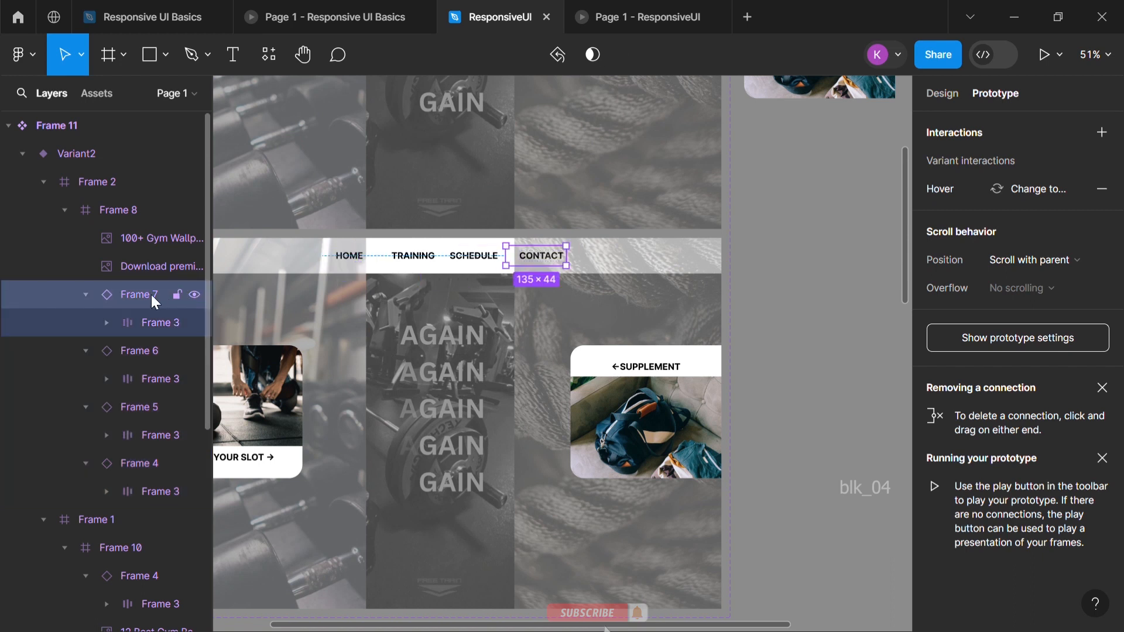
shift+click(131, 461)
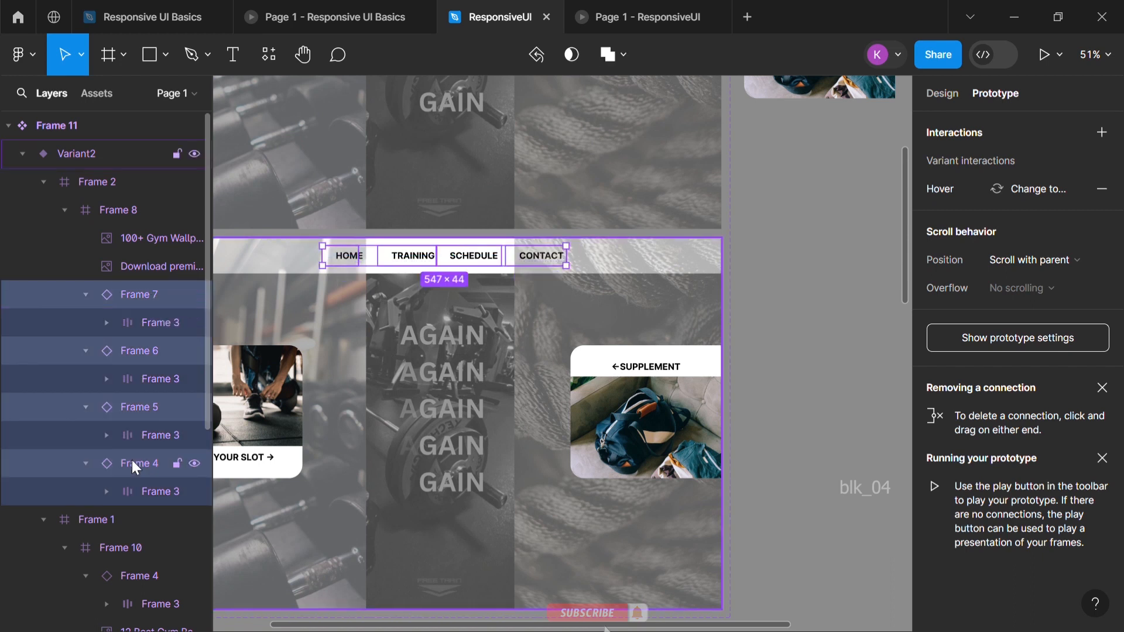
click(132, 460)
shift+click(136, 296)
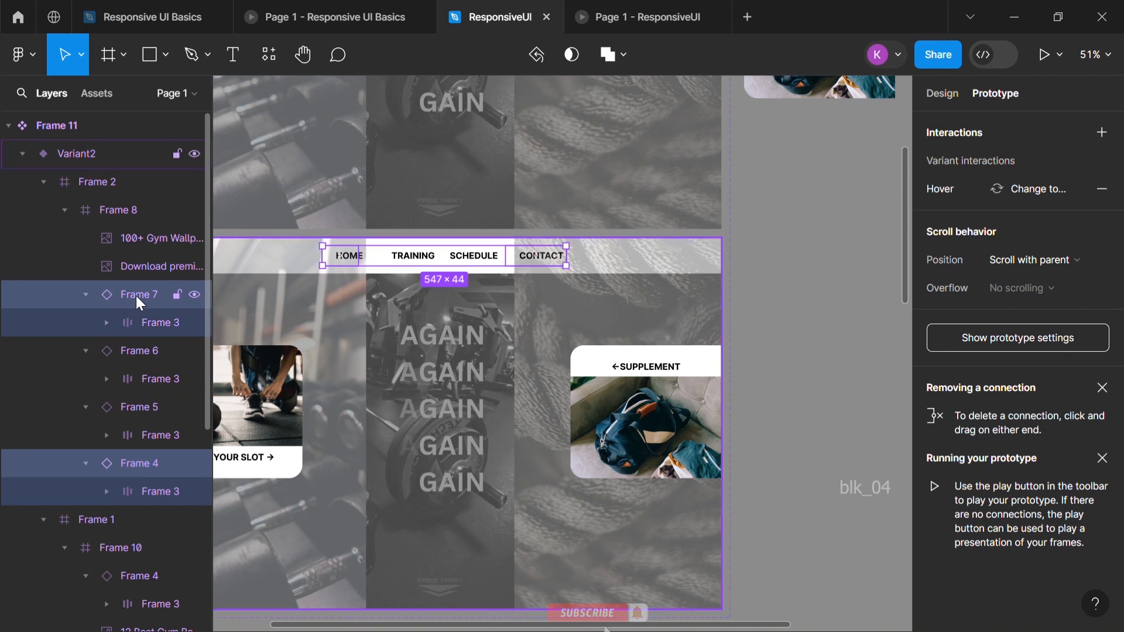
click(949, 95)
scroll(996, 504, down, 5)
scroll(996, 504, up, 5)
drag(932, 309, 914, 311)
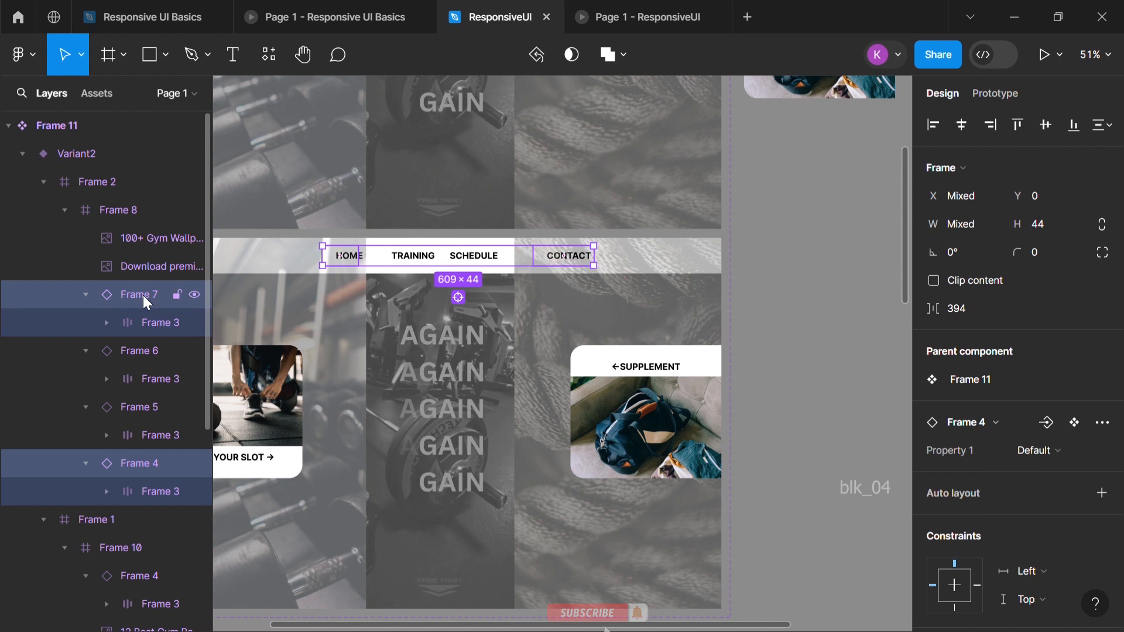
Move the HOME link out of Frame 8 to X 329 in Variant2's header Frame 2
click(141, 465)
drag(349, 267, 325, 268)
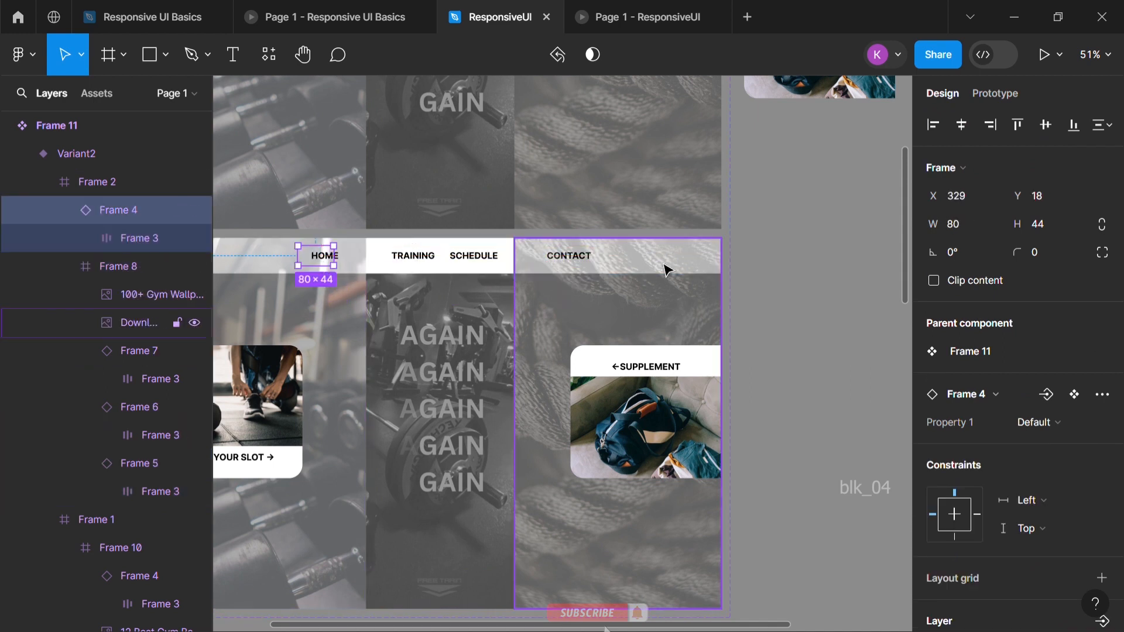
click(836, 290)
Restart the ResponsiveUI prototype to check the header transition, compare it with Responsive UI Basics, and return to the design file
click(621, 18)
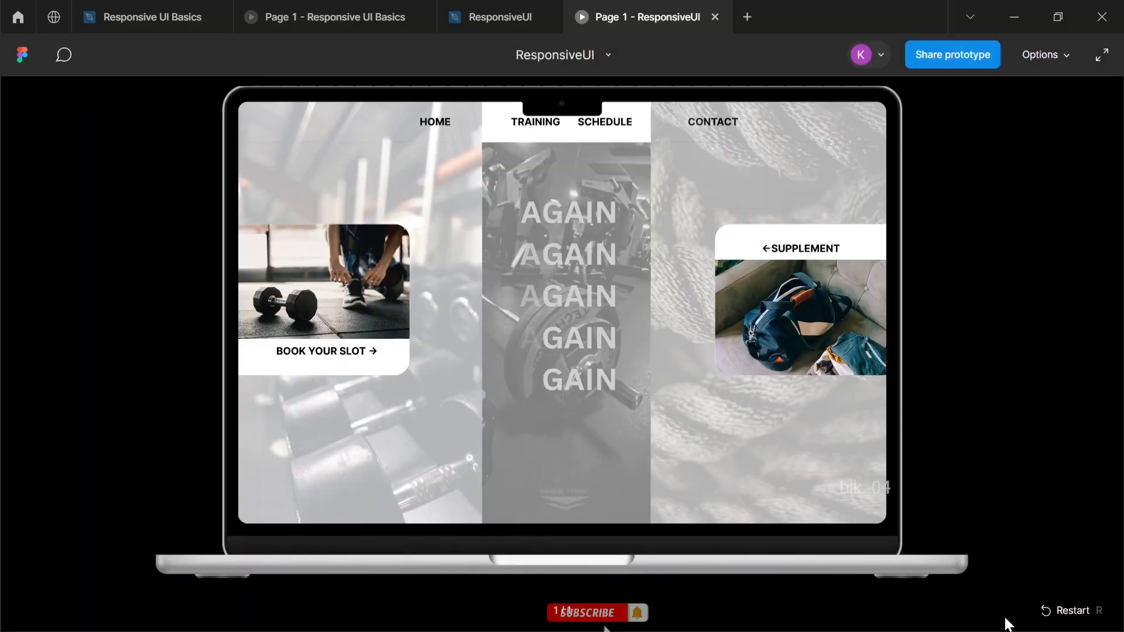
click(1041, 613)
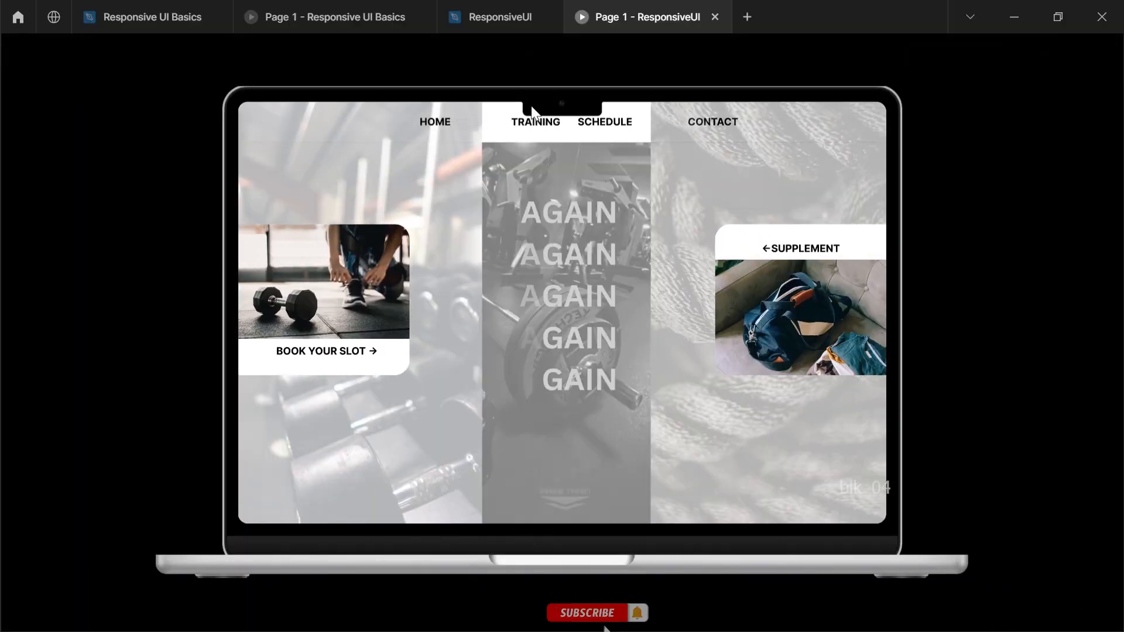
click(1045, 609)
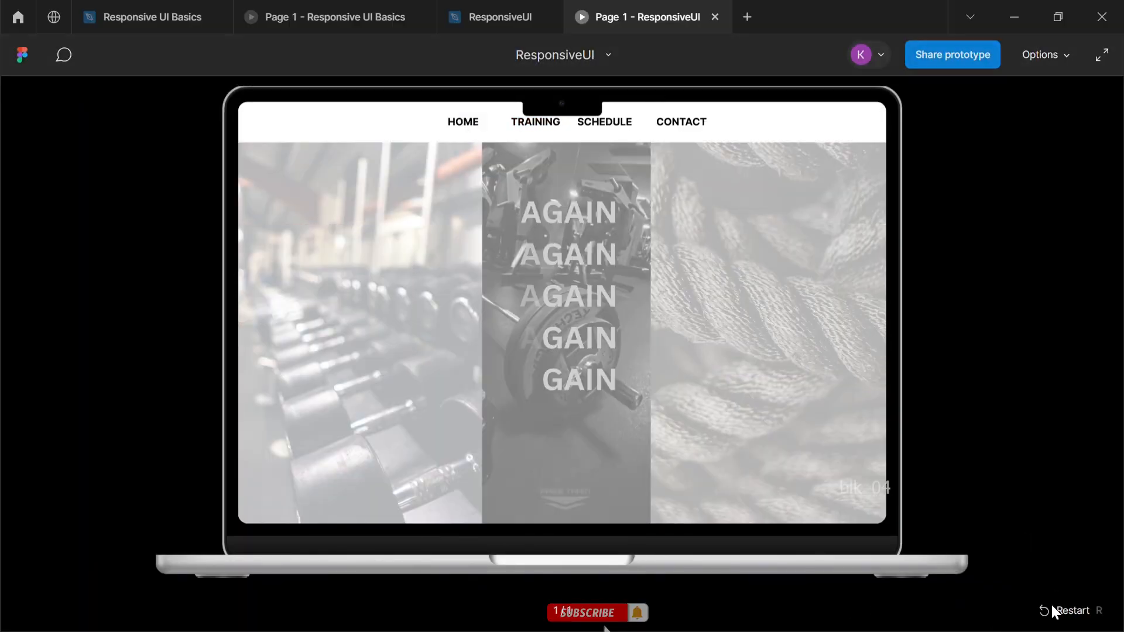
click(1048, 611)
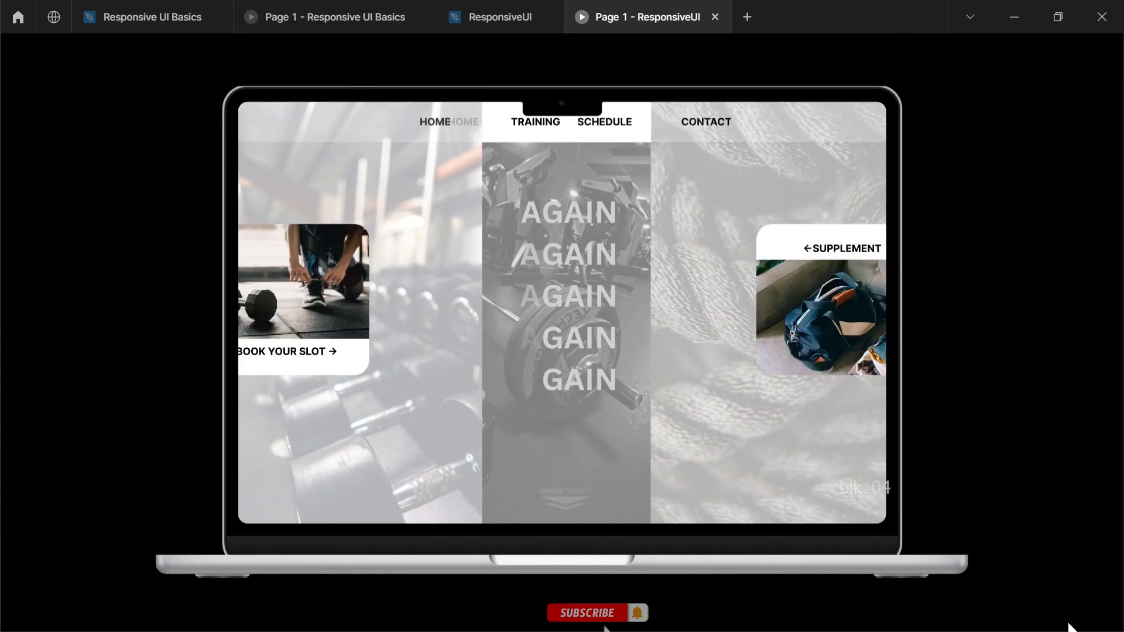
click(322, 7)
click(497, 11)
Try to move Frame 8 down in the layer order of Variant2's header Frame 2
click(132, 153)
click(121, 216)
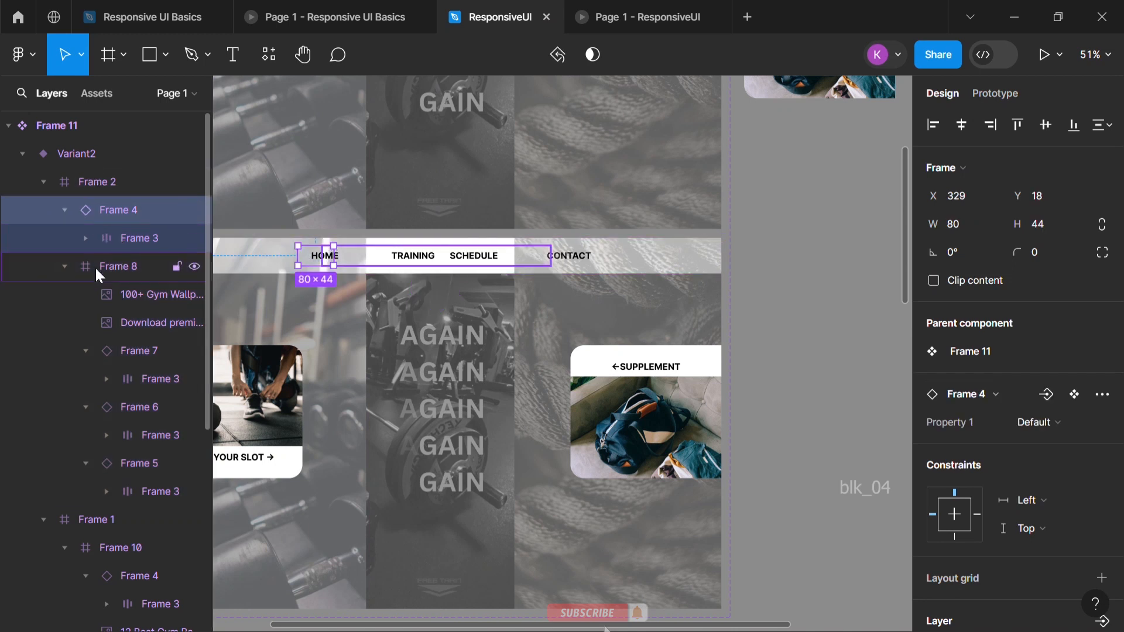
drag(126, 266, 132, 335)
Preview the ResponsiveUI prototype again beside the Responsive UI Basics one and go back to the design file
click(701, 7)
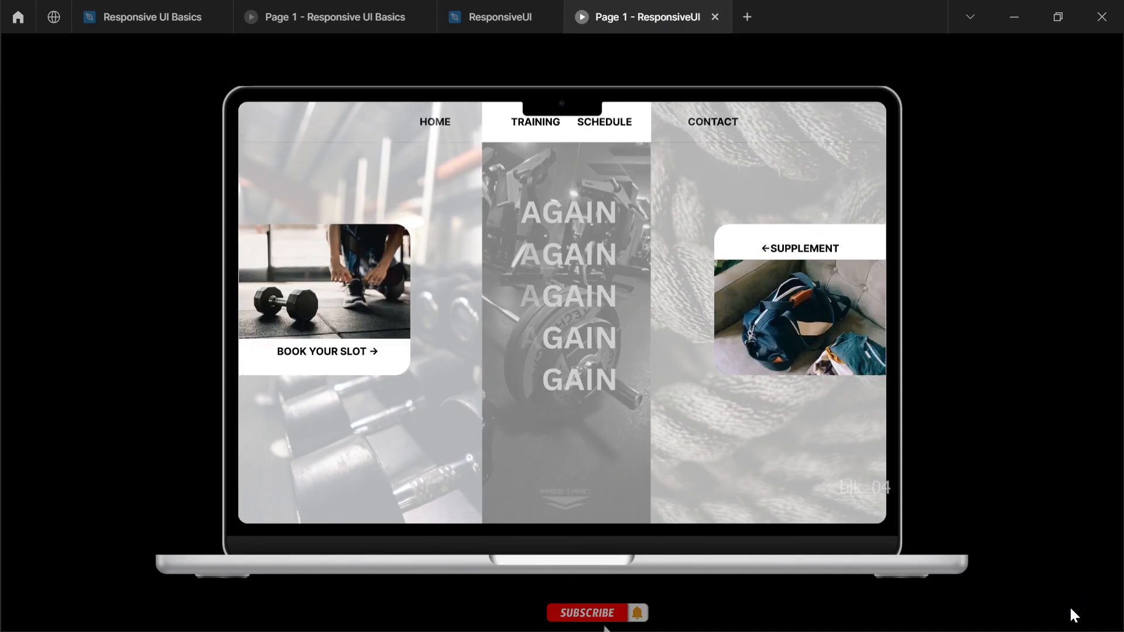
click(359, 11)
click(464, 13)
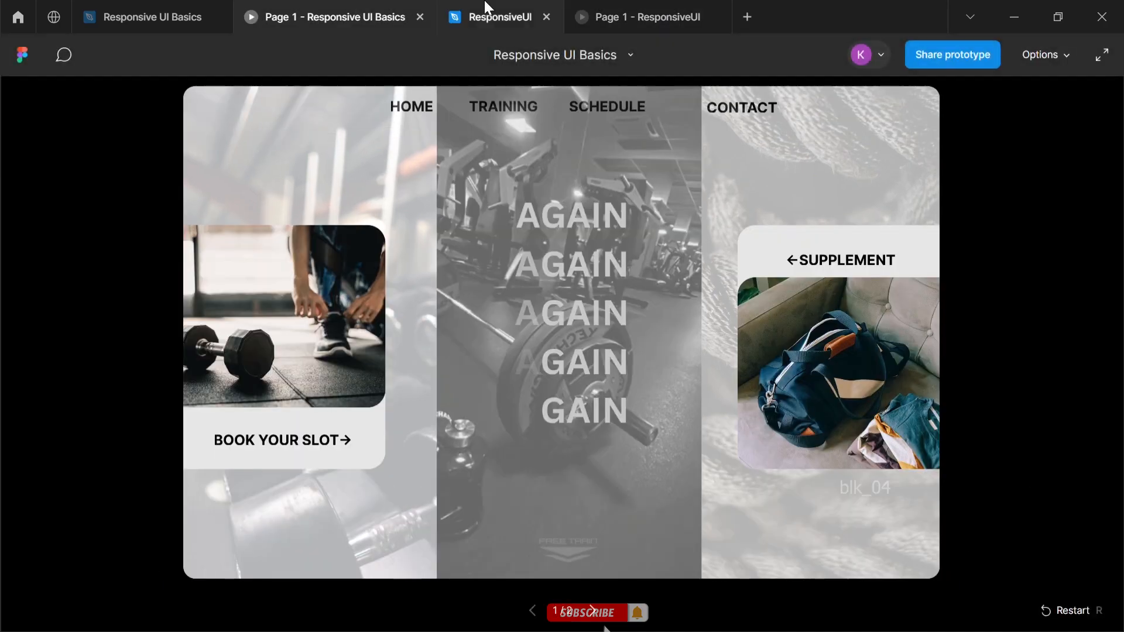
Set the horizontal constraint of the Default variant's header Frame 2 to Left and right, and select its Frame 8 navigation row
scroll(520, 405, up, 4)
double_click(570, 370)
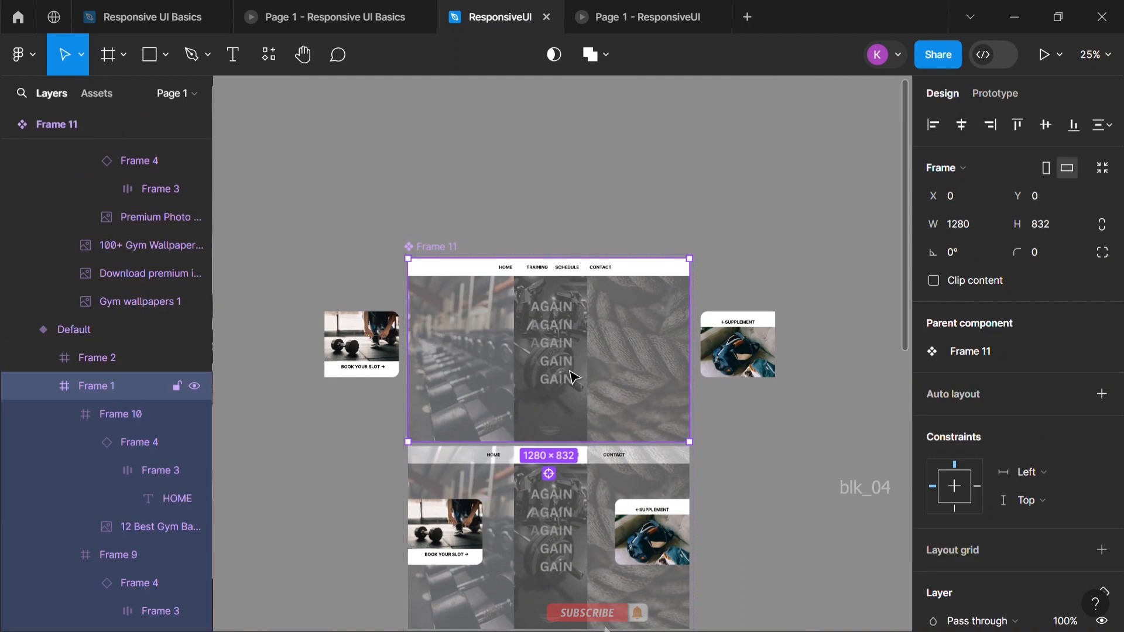
click(536, 274)
click(102, 415)
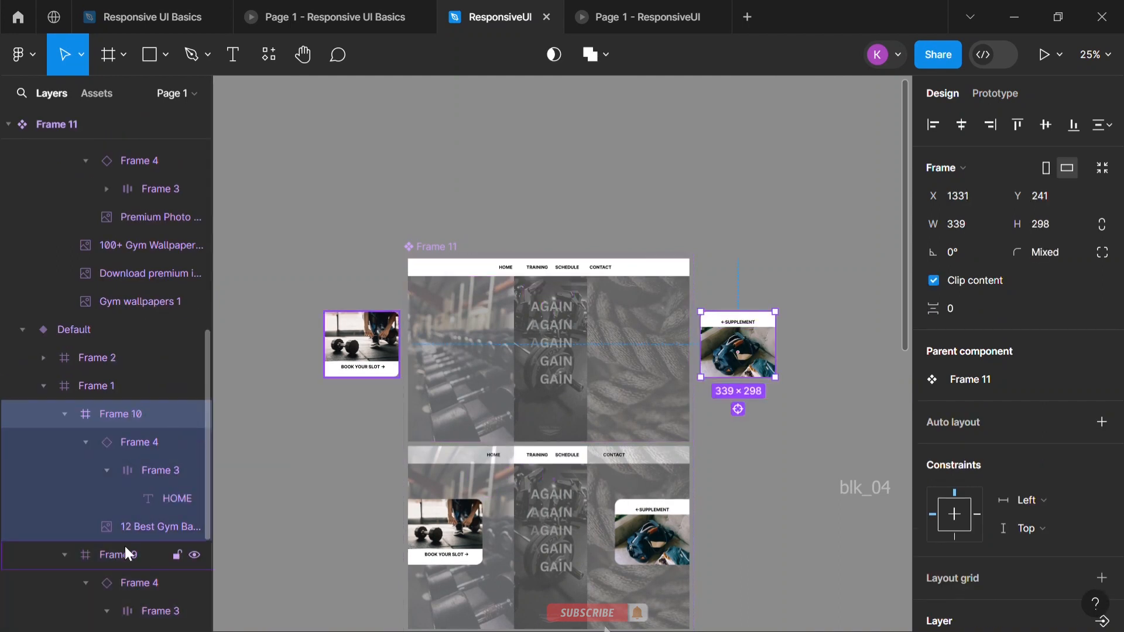
click(125, 550)
click(118, 388)
click(113, 355)
click(37, 353)
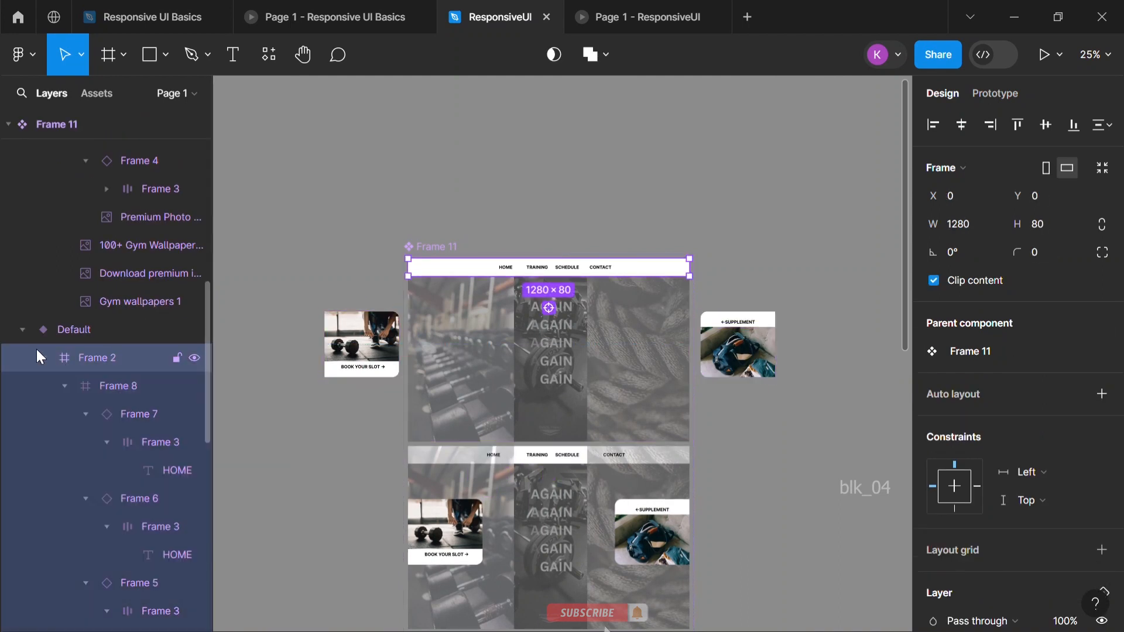
click(63, 386)
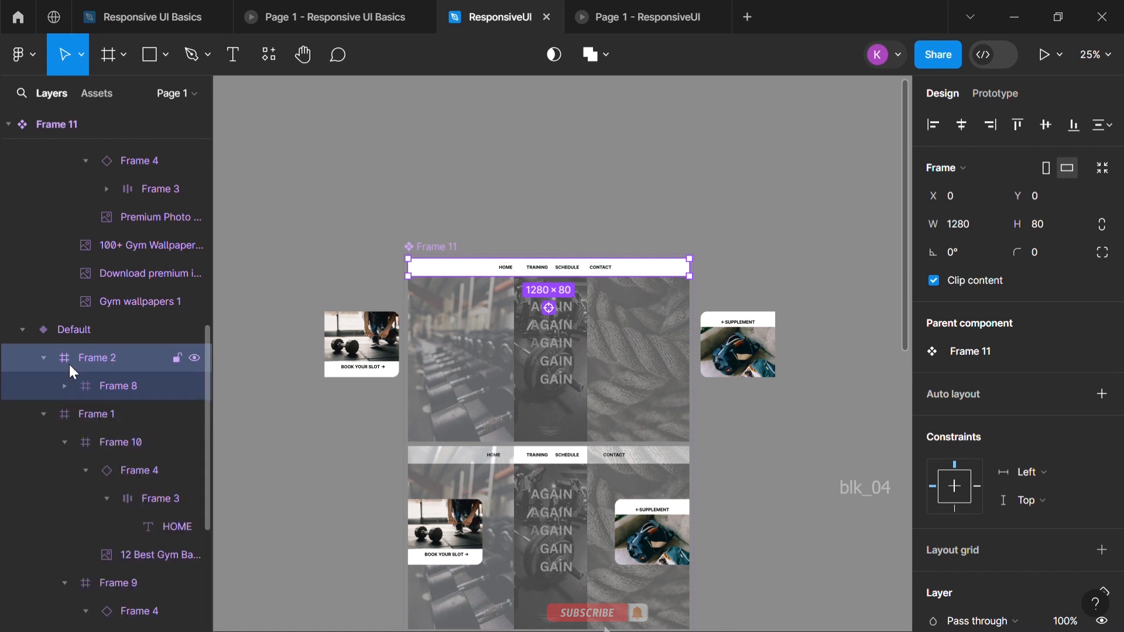
click(65, 386)
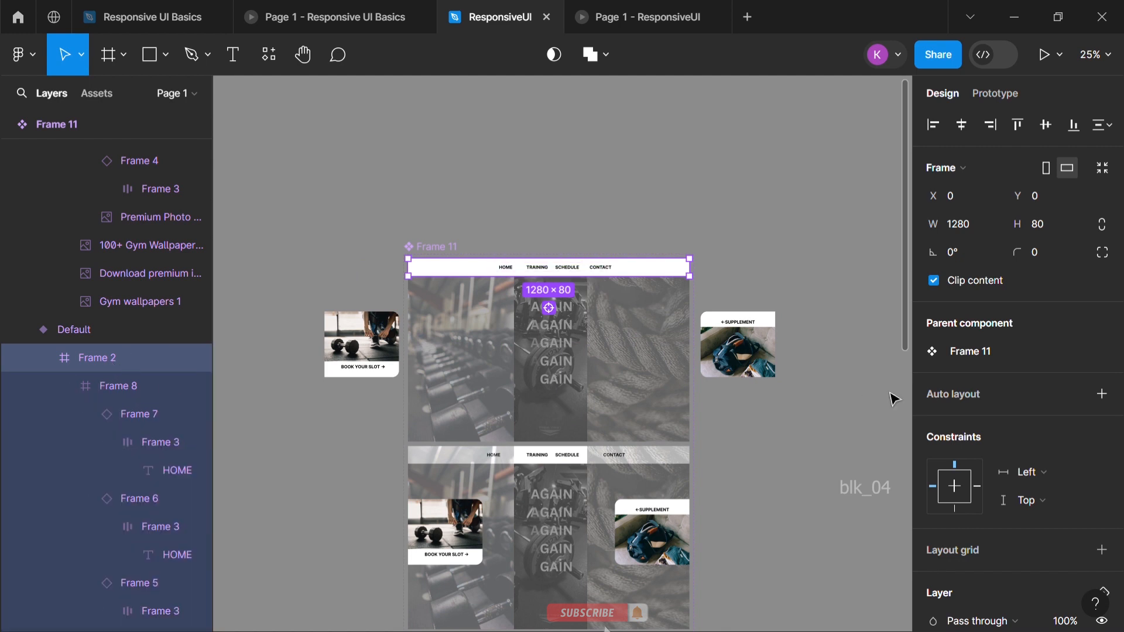
click(1063, 474)
click(1068, 508)
click(1058, 501)
click(1056, 501)
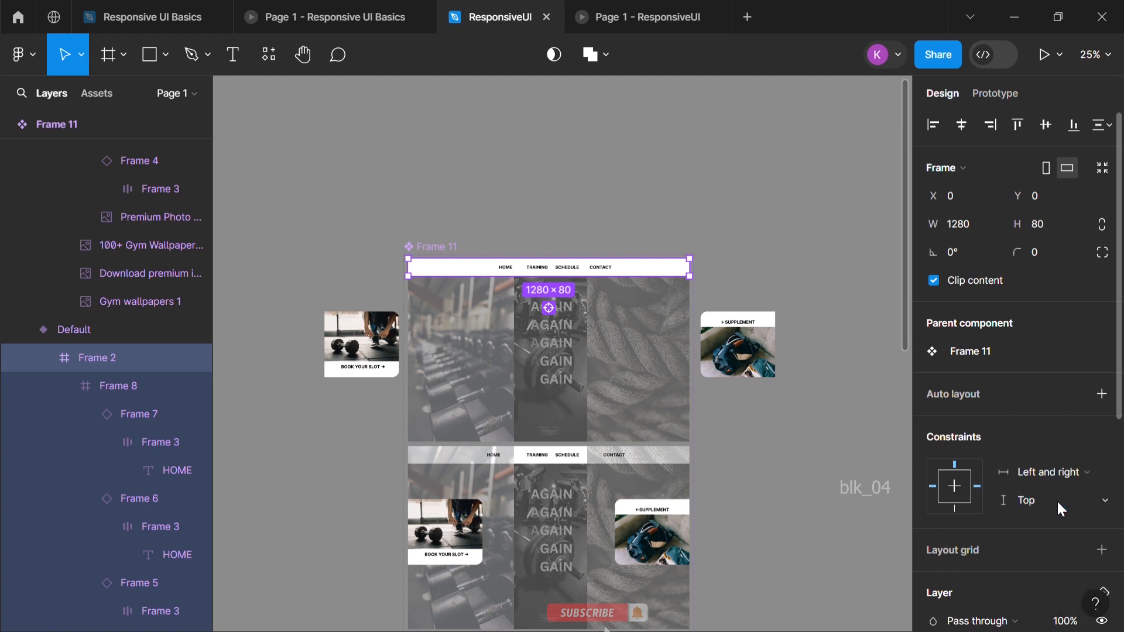
click(99, 386)
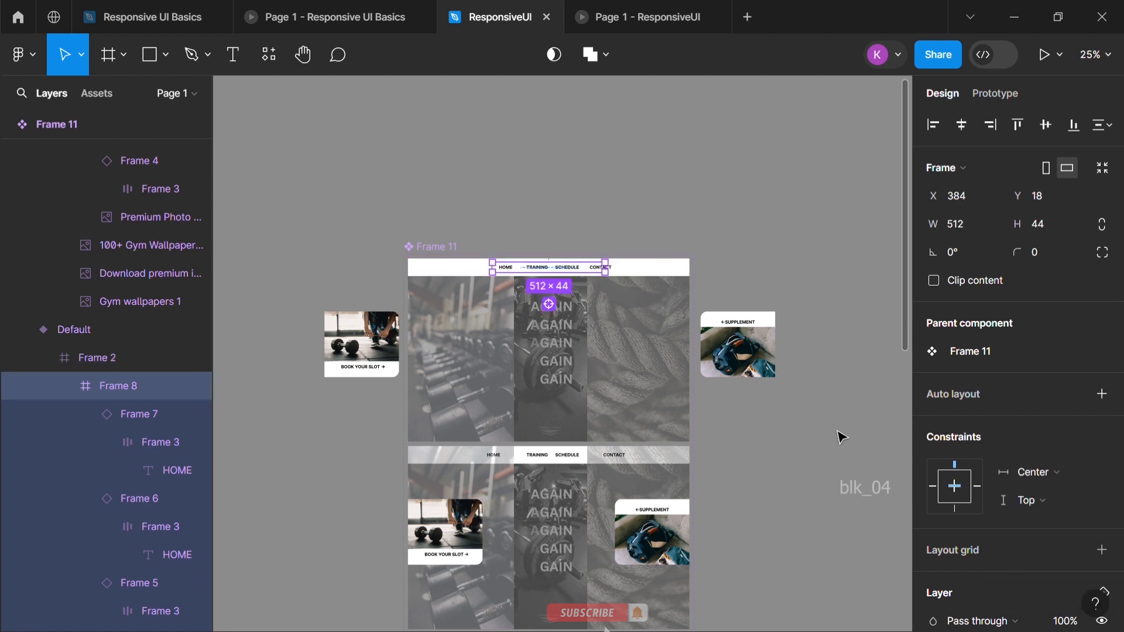
Enclose the three background images of the Default variant's Frame 1 in a new frame and set its horizontal constraint to Center
double_click(501, 344)
scroll(112, 490, down, 4)
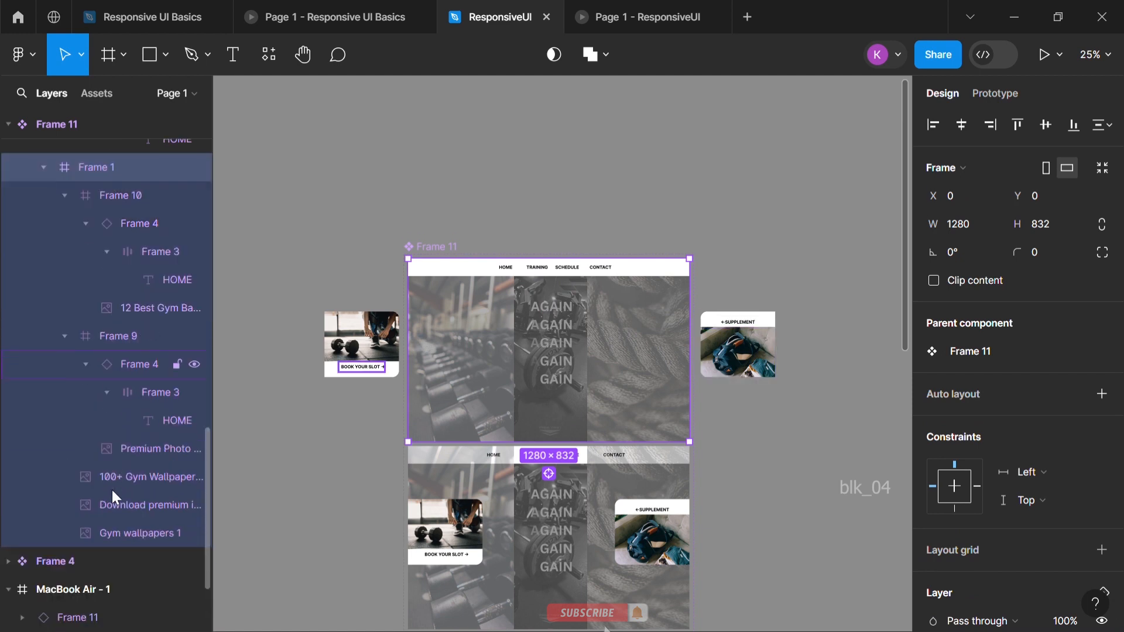
click(135, 342)
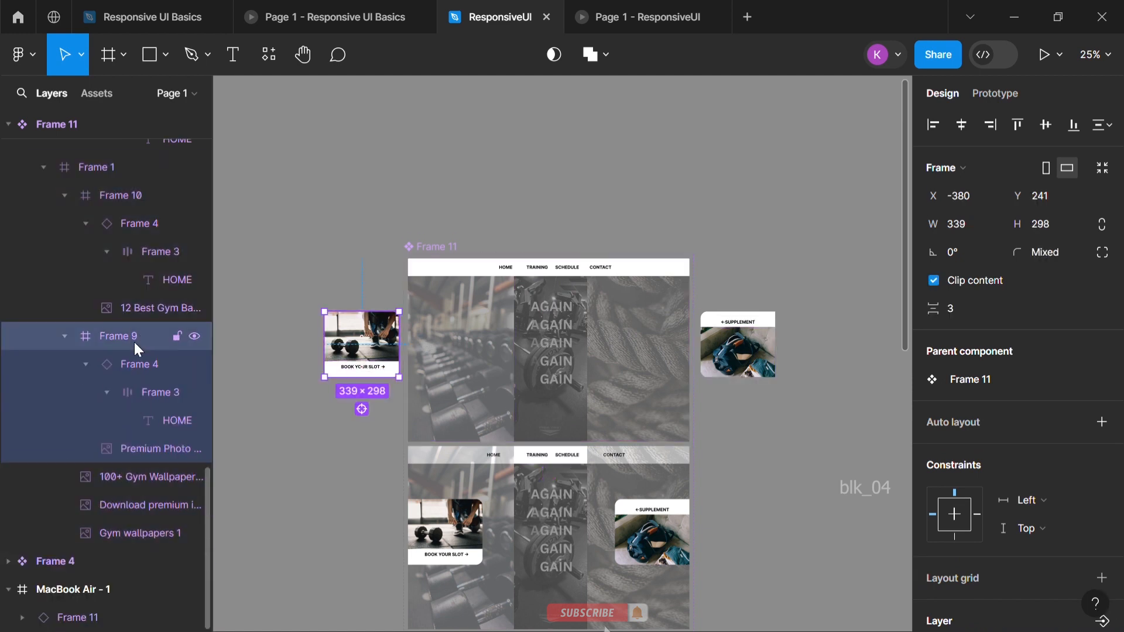
click(134, 471)
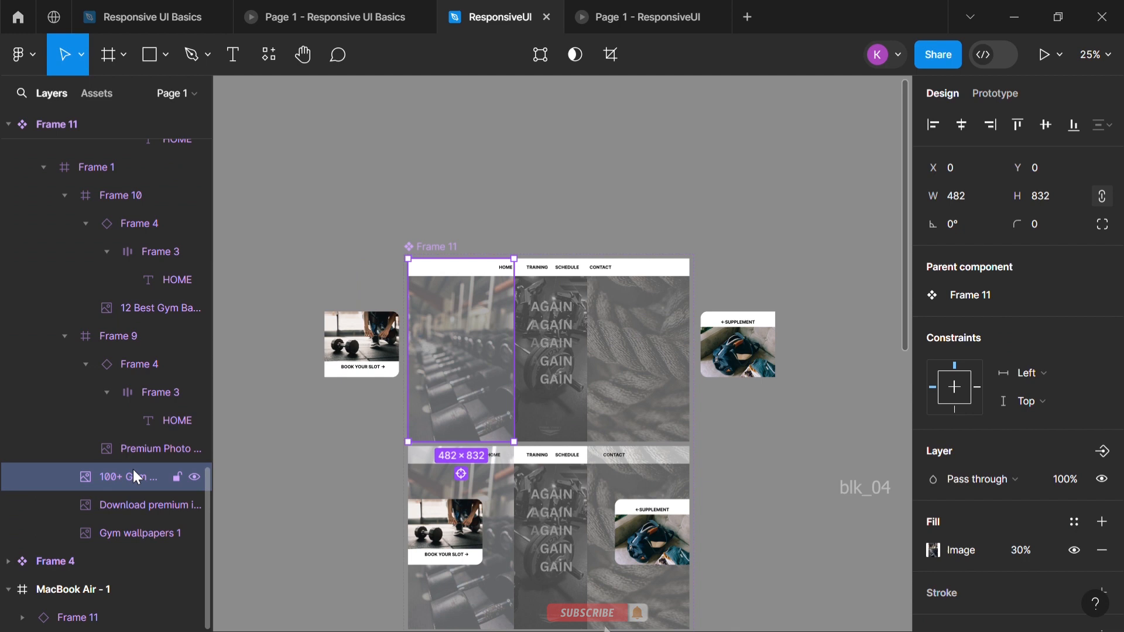
shift+click(138, 507)
shift+click(141, 531)
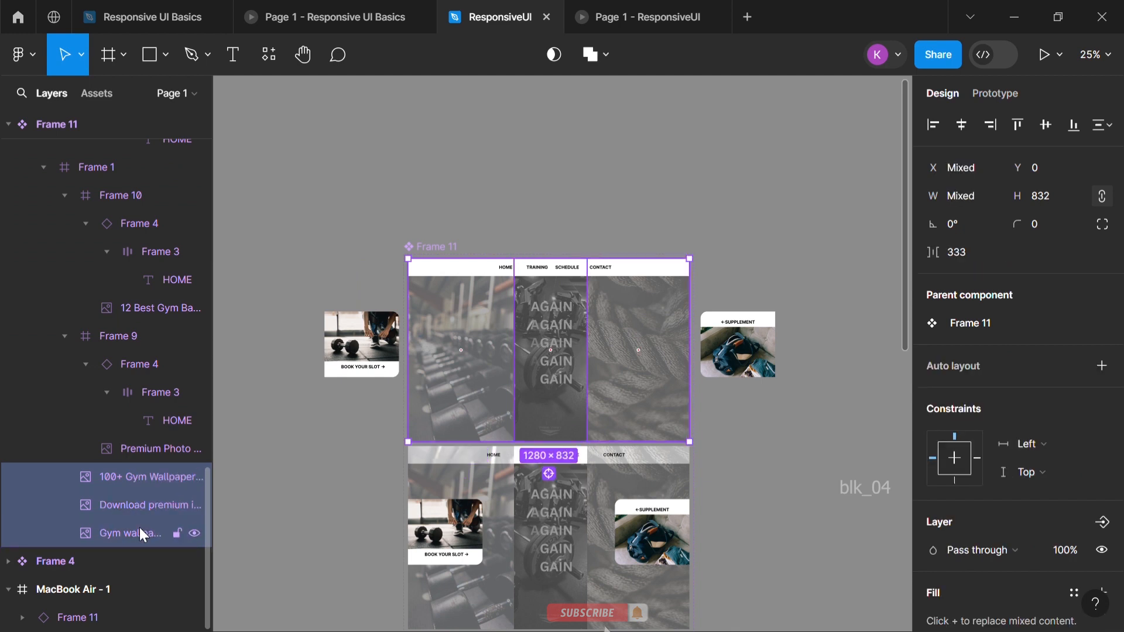
right_click(146, 503)
click(246, 330)
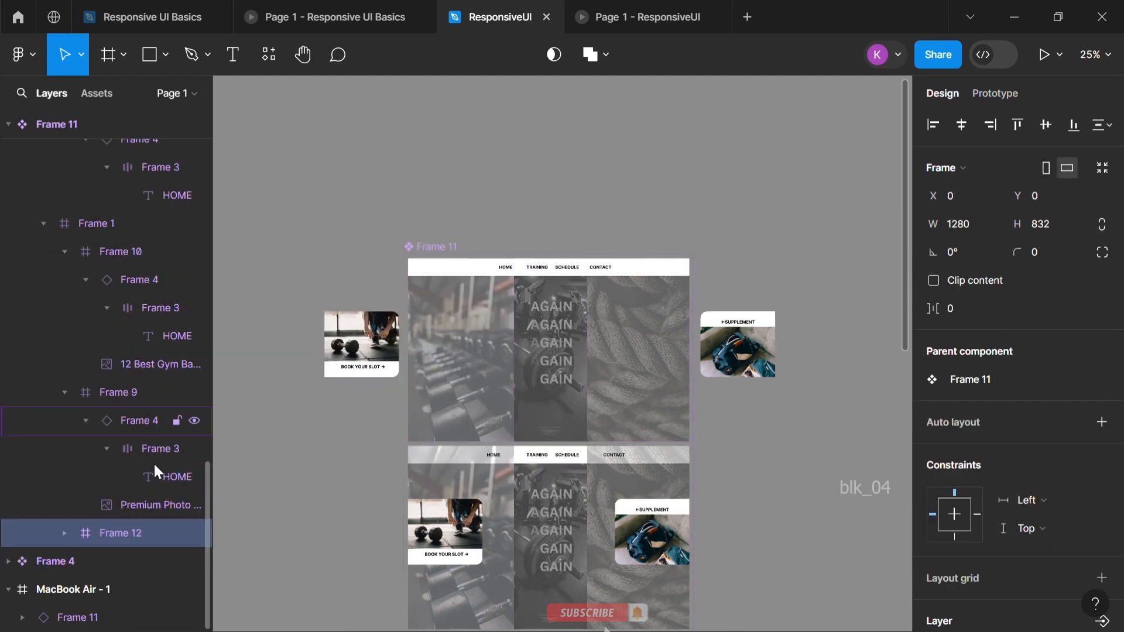
click(1025, 502)
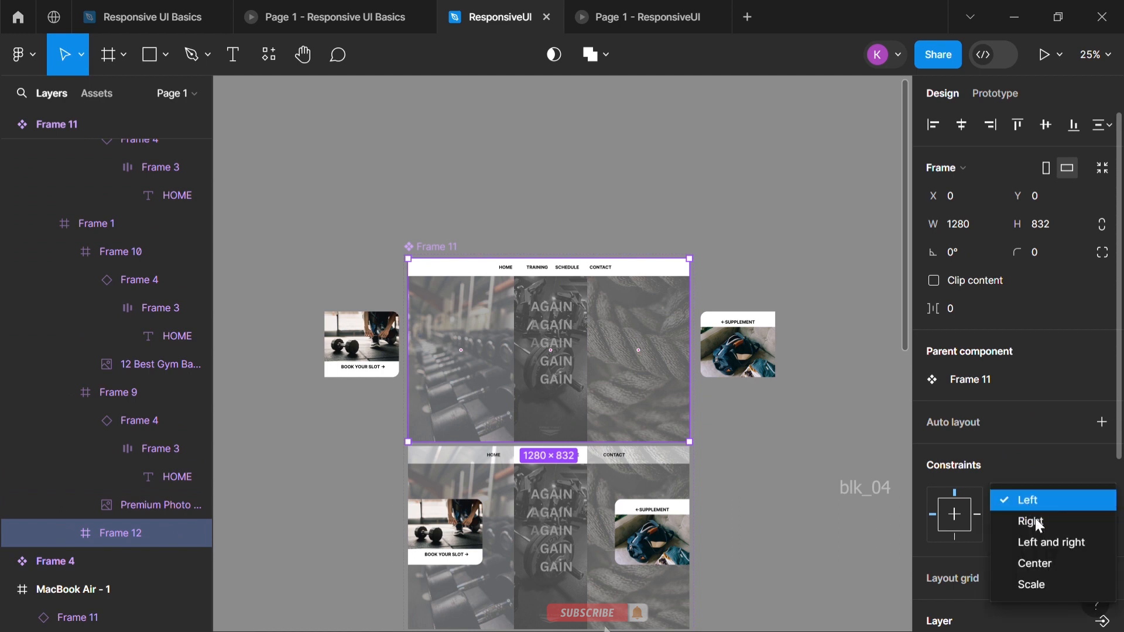
click(1044, 563)
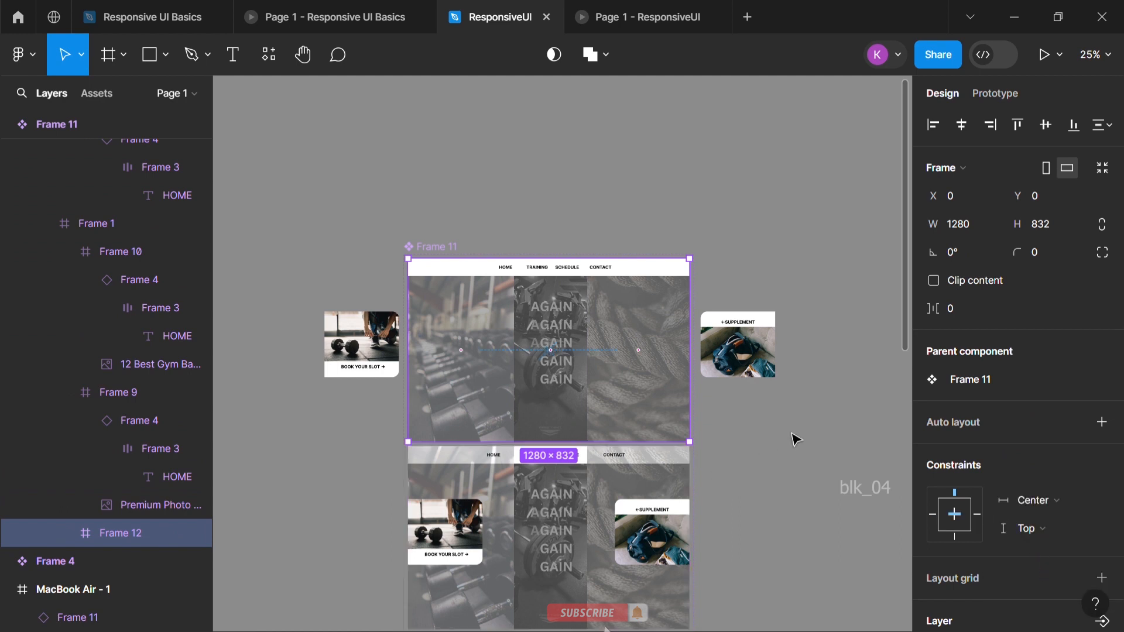
Set the Default variant's SUPPLEMENT card to a Right horizontal constraint and keep the BOOK YOUR SLOT card on Left and Top
click(766, 359)
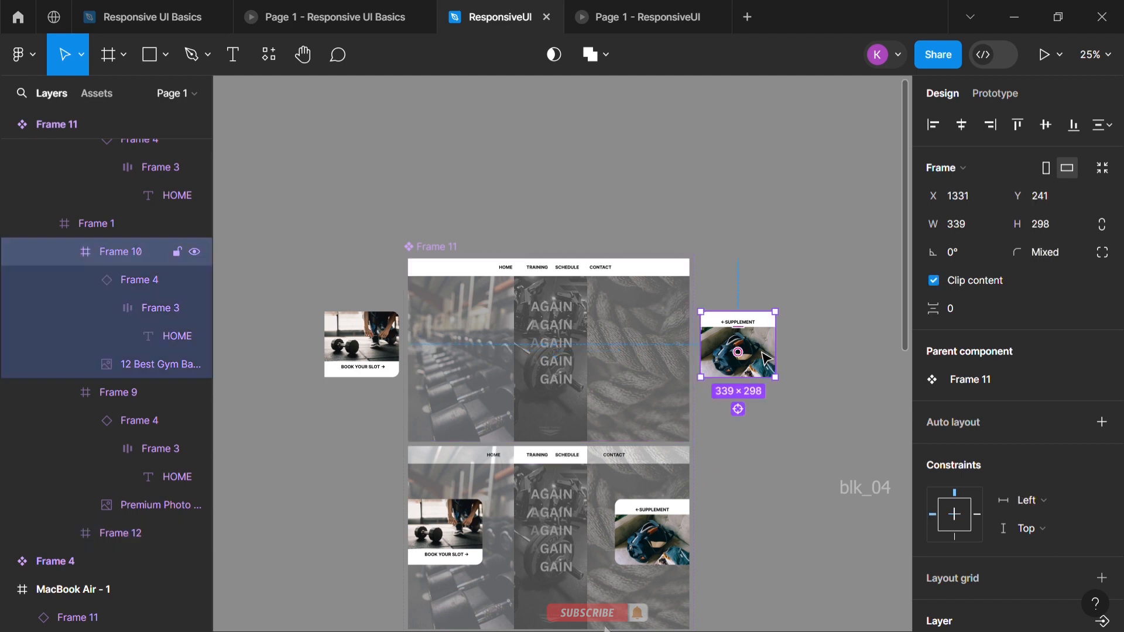
click(1040, 501)
click(1040, 520)
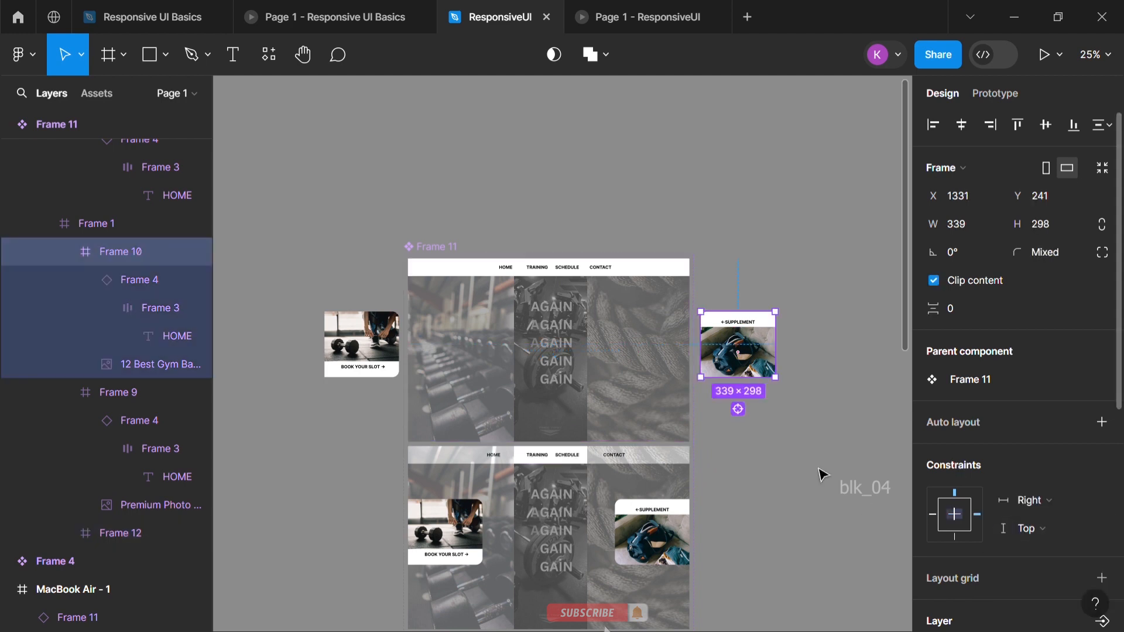
click(129, 392)
click(1040, 501)
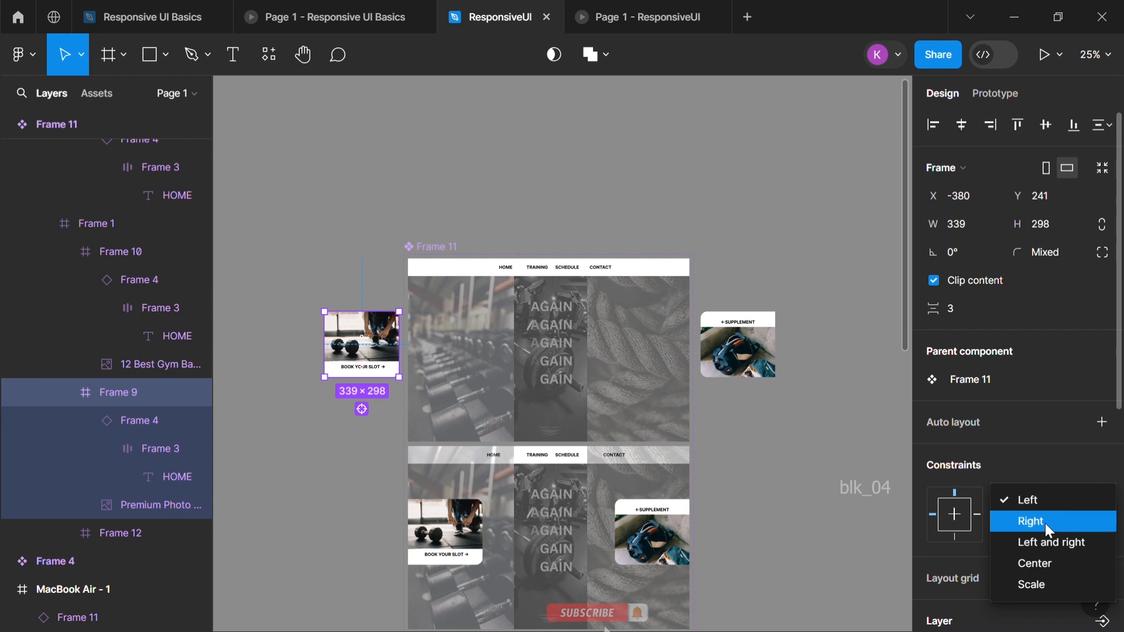
click(1045, 504)
click(1039, 522)
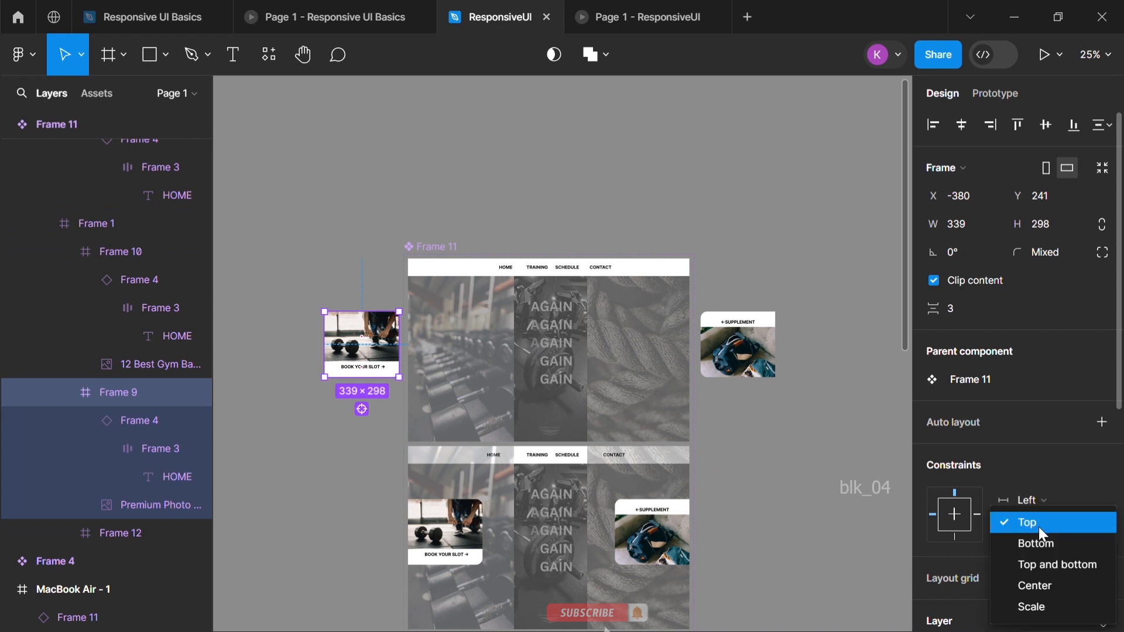
click(1039, 527)
click(744, 455)
Try resizing the MacBook Air - 1 frame to about 1452 × 572 to test the constraints, and undo the resize
scroll(603, 422, down, 4)
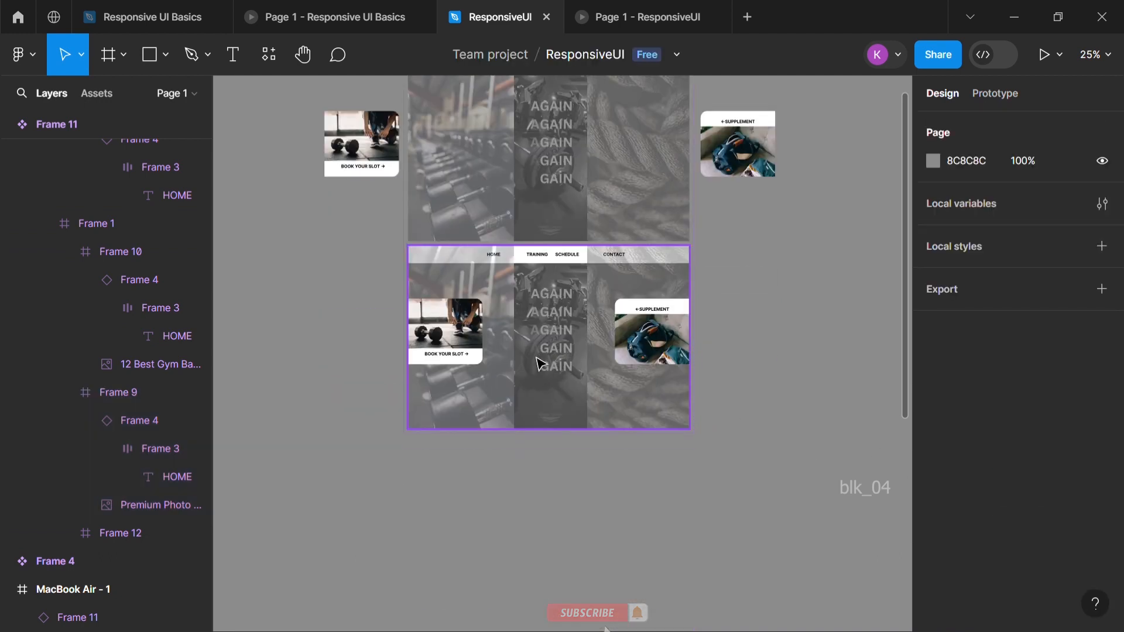
click(532, 296)
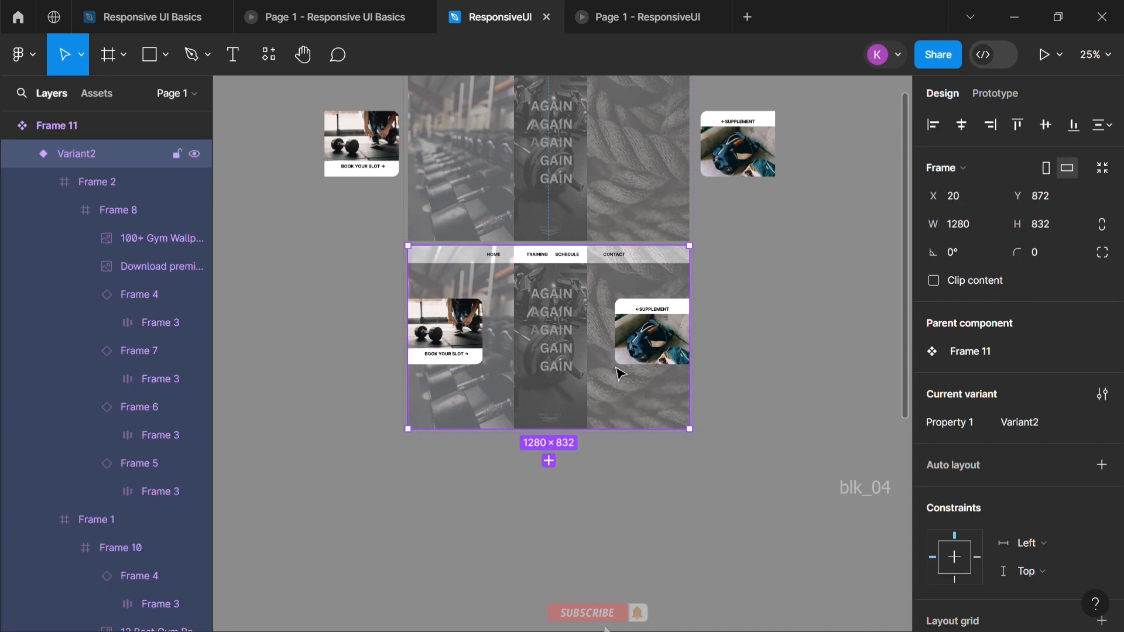
click(771, 457)
scroll(710, 454, down, 5)
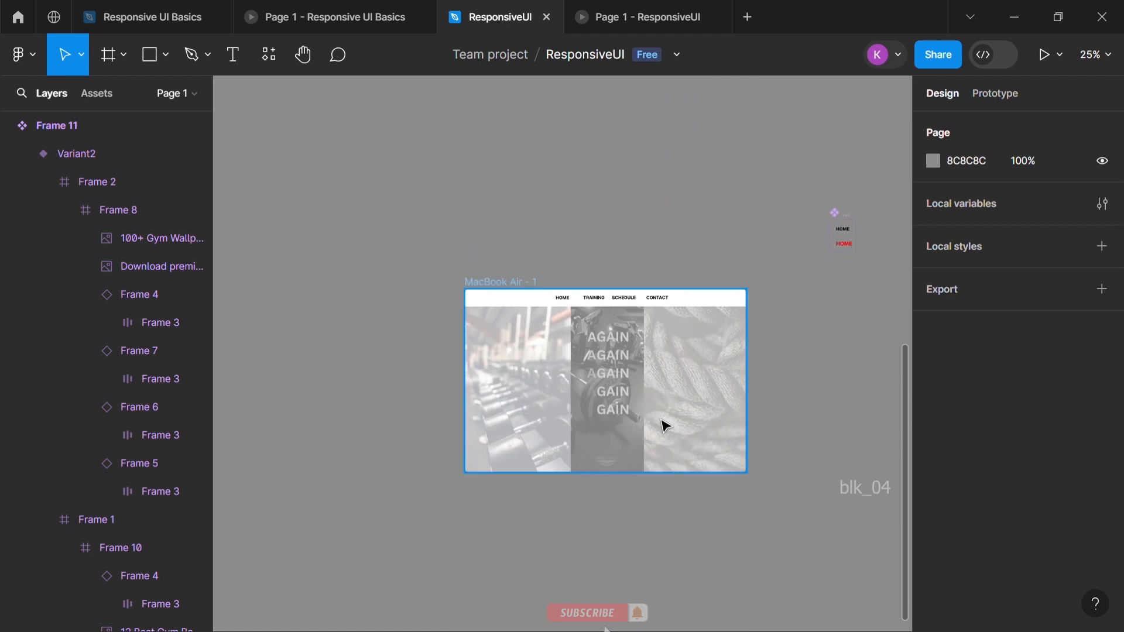
click(609, 395)
drag(746, 472, 796, 430)
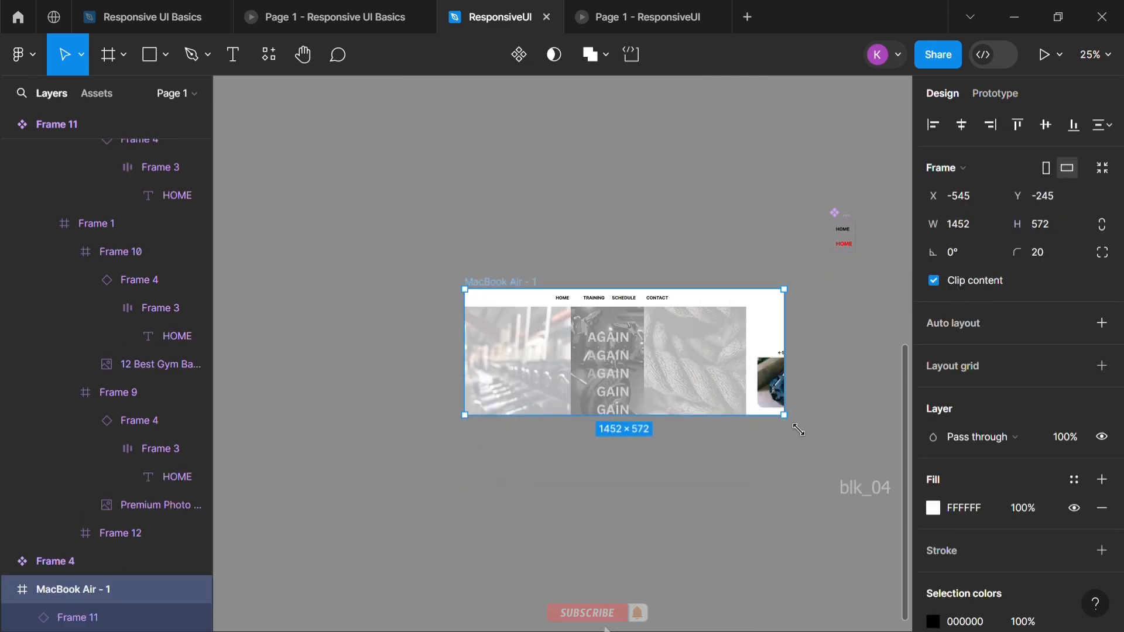
key(ctrl+z)
Check the constraints of the Default variant's header Frame 2
click(666, 213)
scroll(585, 272, up, 7)
click(525, 288)
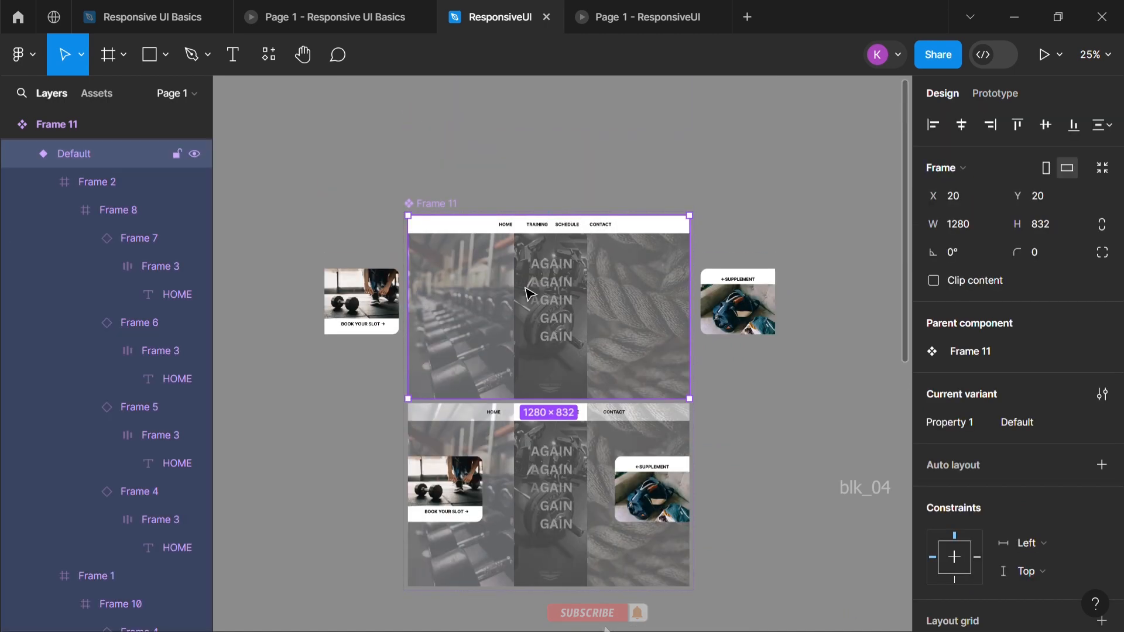
double_click(525, 289)
click(611, 229)
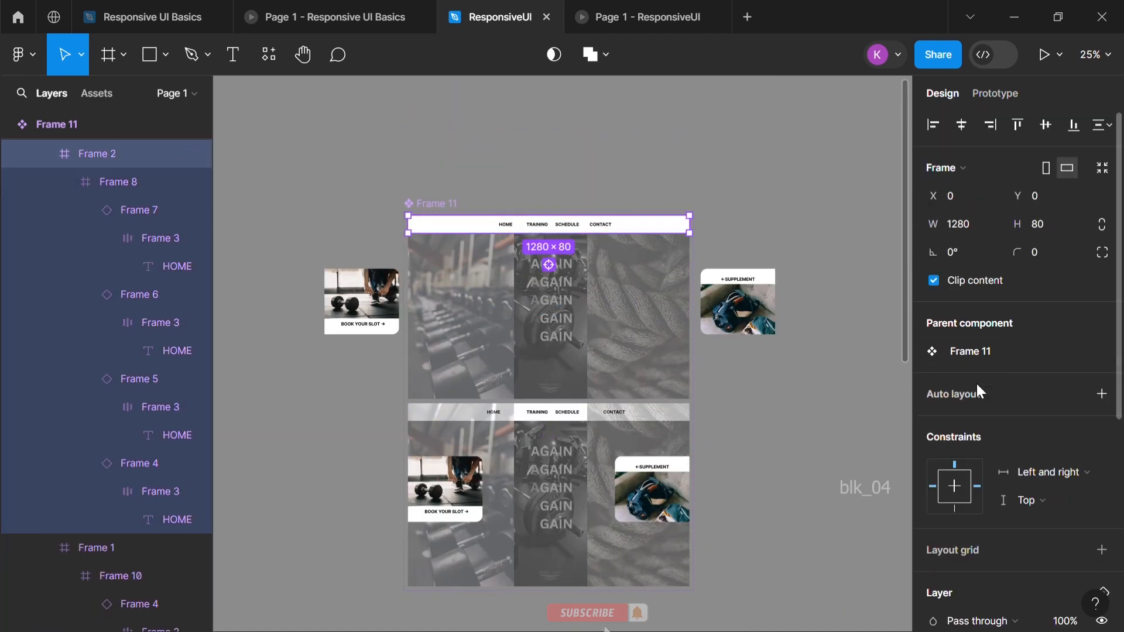
click(870, 394)
Try widening the MacBook Air - 1 frame to about 1413 at its 832 height, and undo the resize
scroll(811, 405, down, 8)
scroll(790, 401, down, 1)
click(101, 94)
click(54, 94)
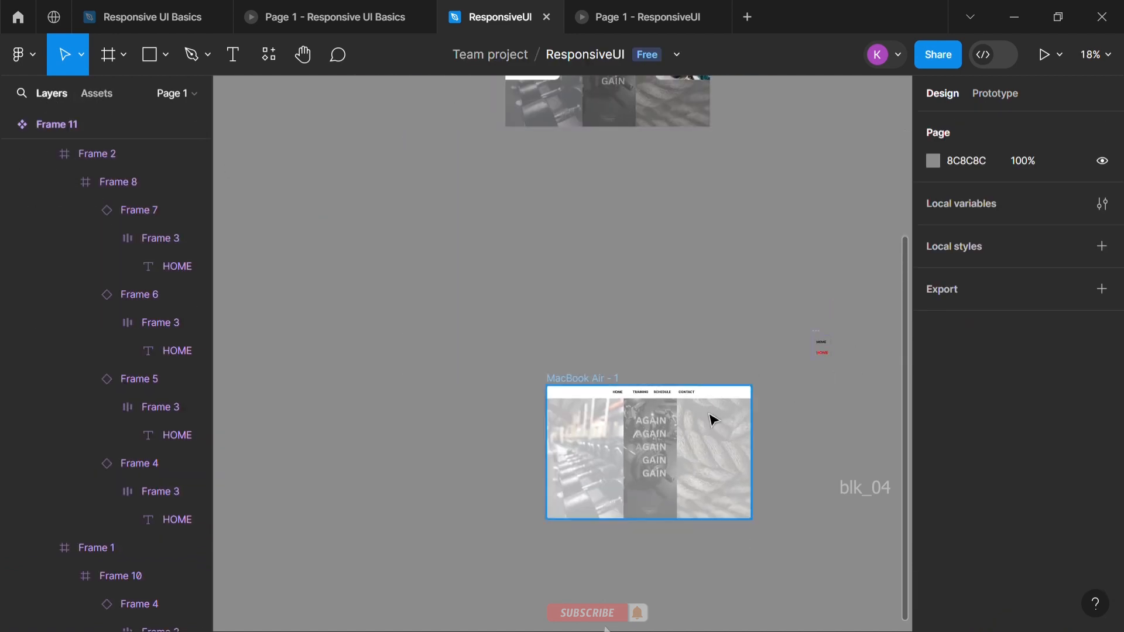
scroll(650, 451, up, 3)
click(487, 321)
scroll(585, 354, down, 5)
scroll(585, 354, right, 3)
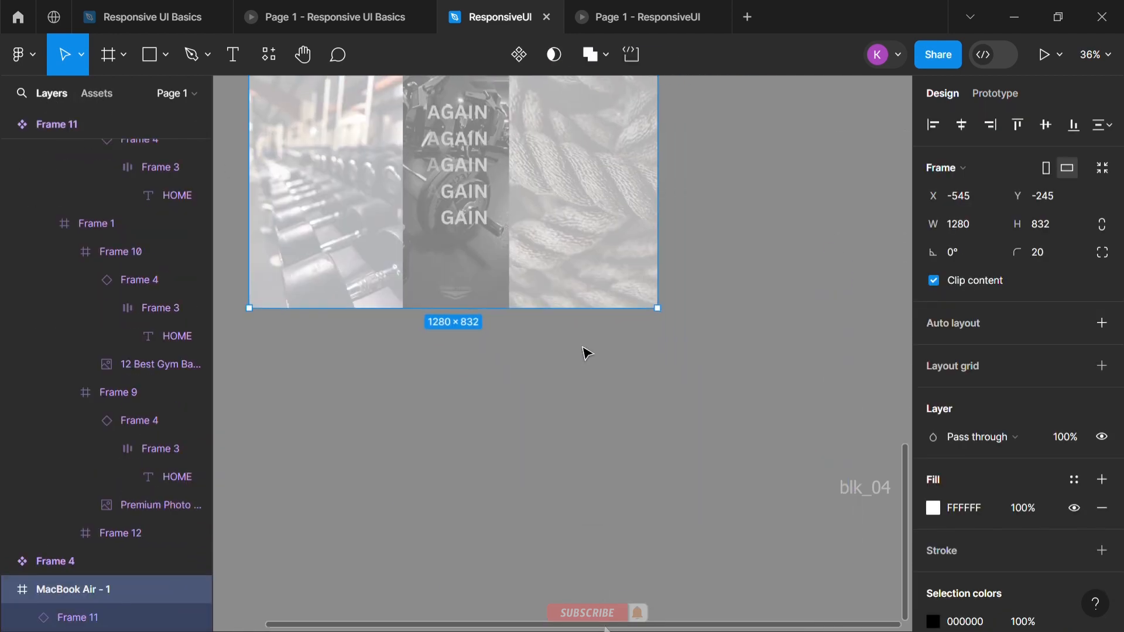
scroll(587, 354, down, 5)
mouse_move(617, 346)
mouse_down()
mouse_move(689, 368)
mouse_move(529, 347)
mouse_move(632, 346)
mouse_up()
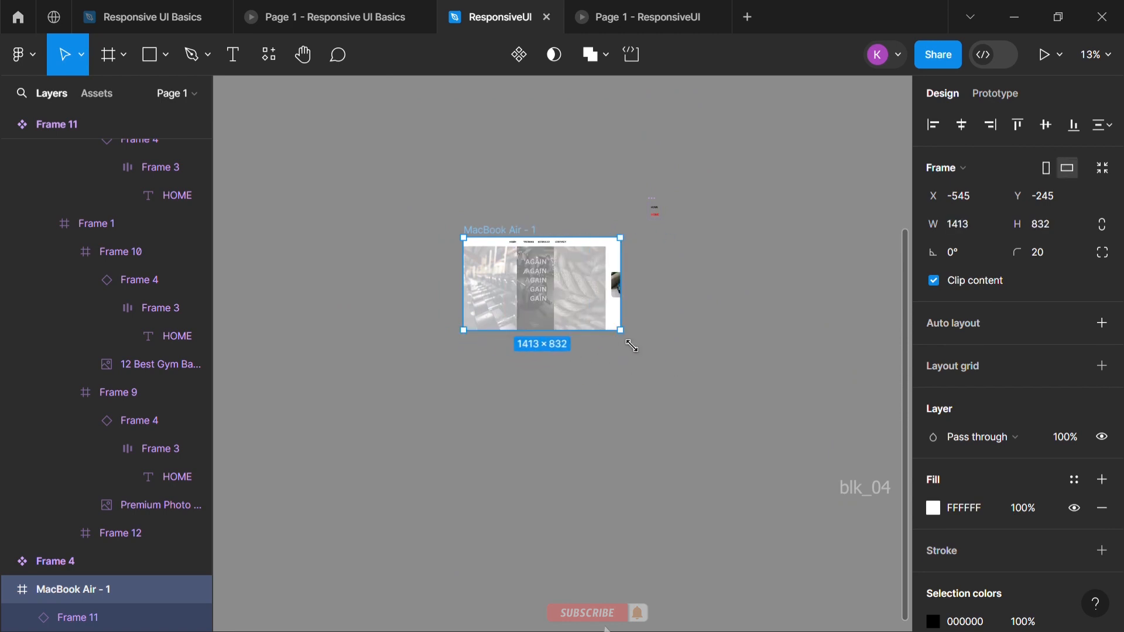
key(ctrl+z)
Widen the Default variant's Frame 8 navigation row to 566 so it encloses the CONTACT item
scroll(557, 248, up, 7)
scroll(565, 328, up, 4)
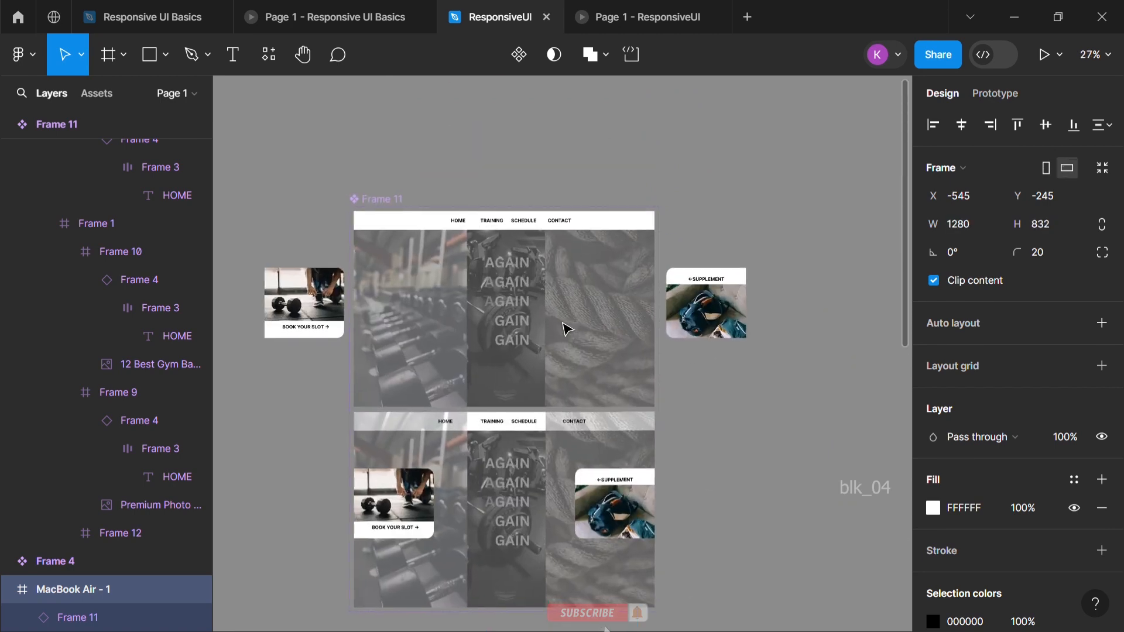
click(565, 329)
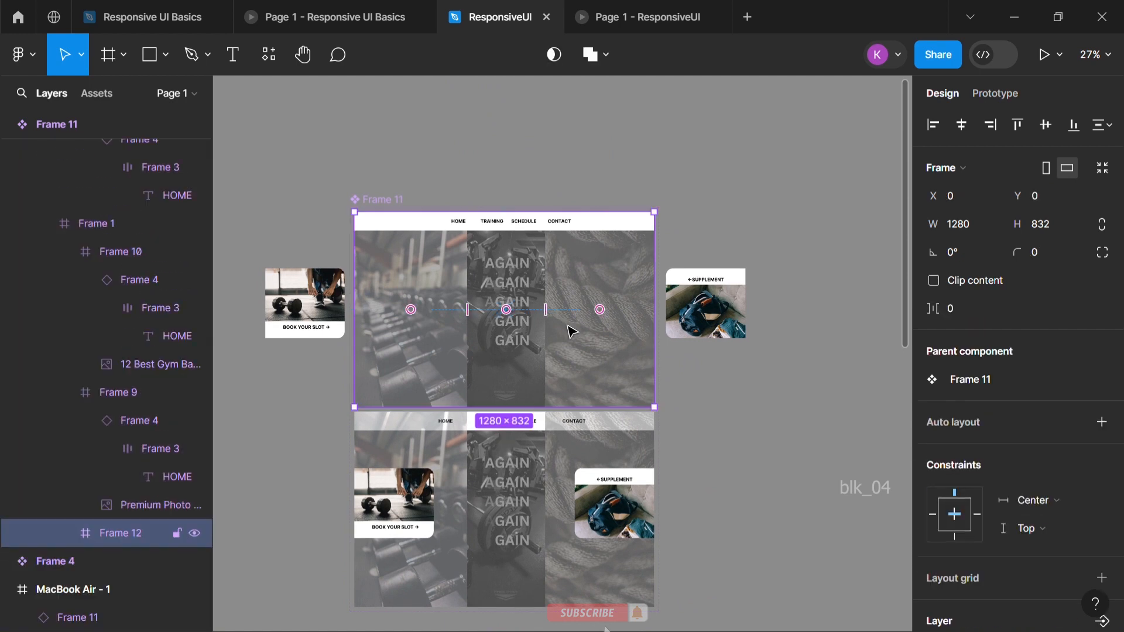
scroll(103, 476, down, 5)
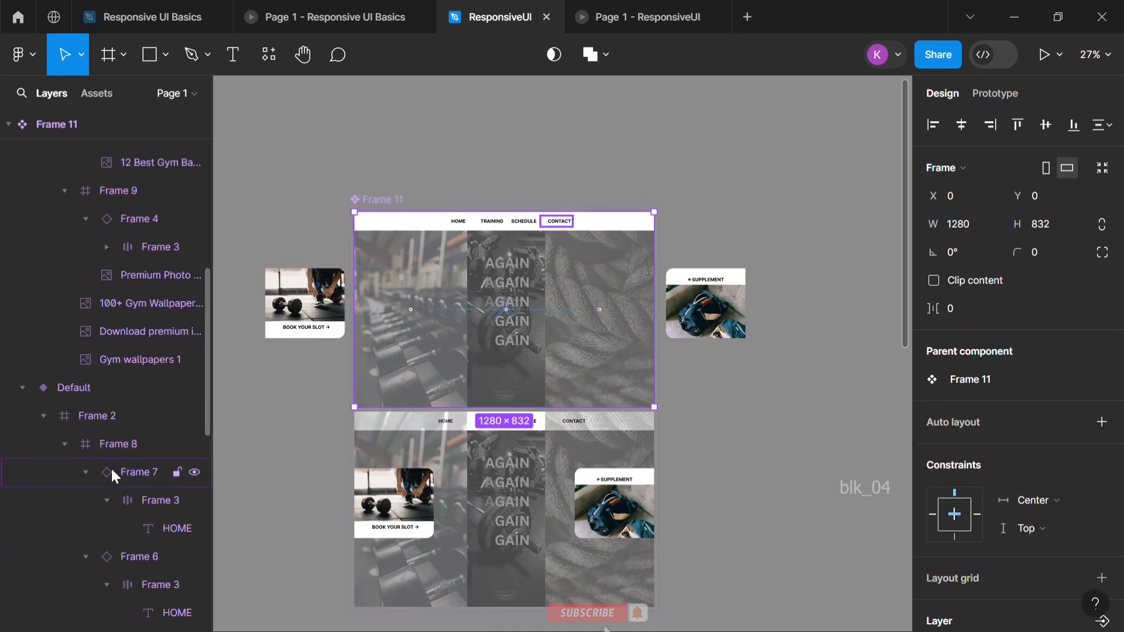
click(119, 443)
scroll(557, 241, up, 5)
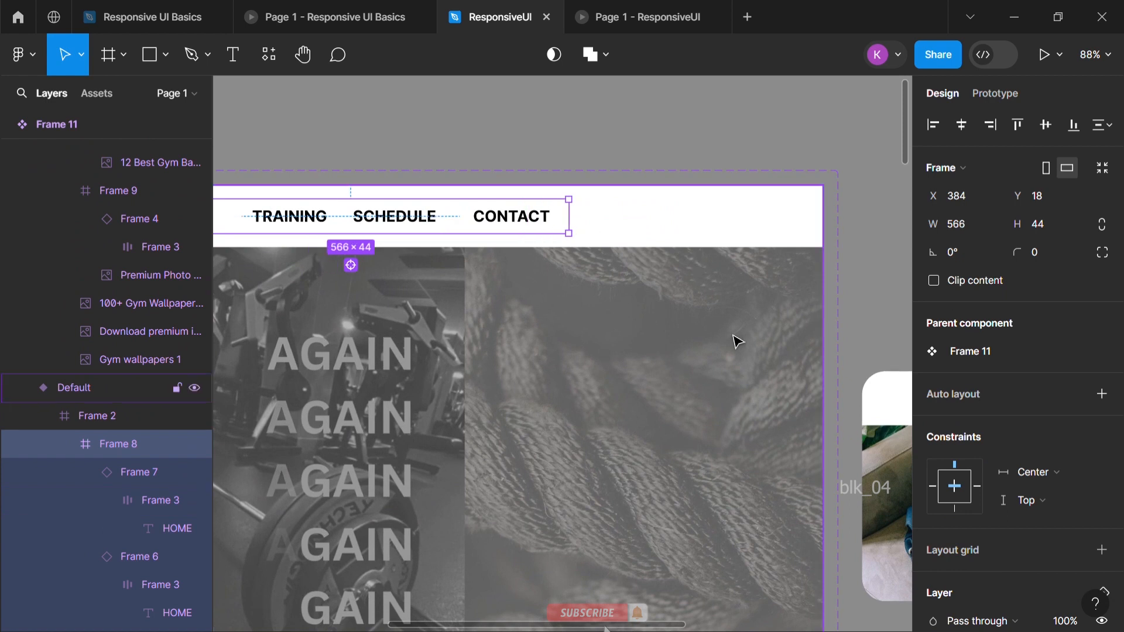
scroll(796, 465, down, 5)
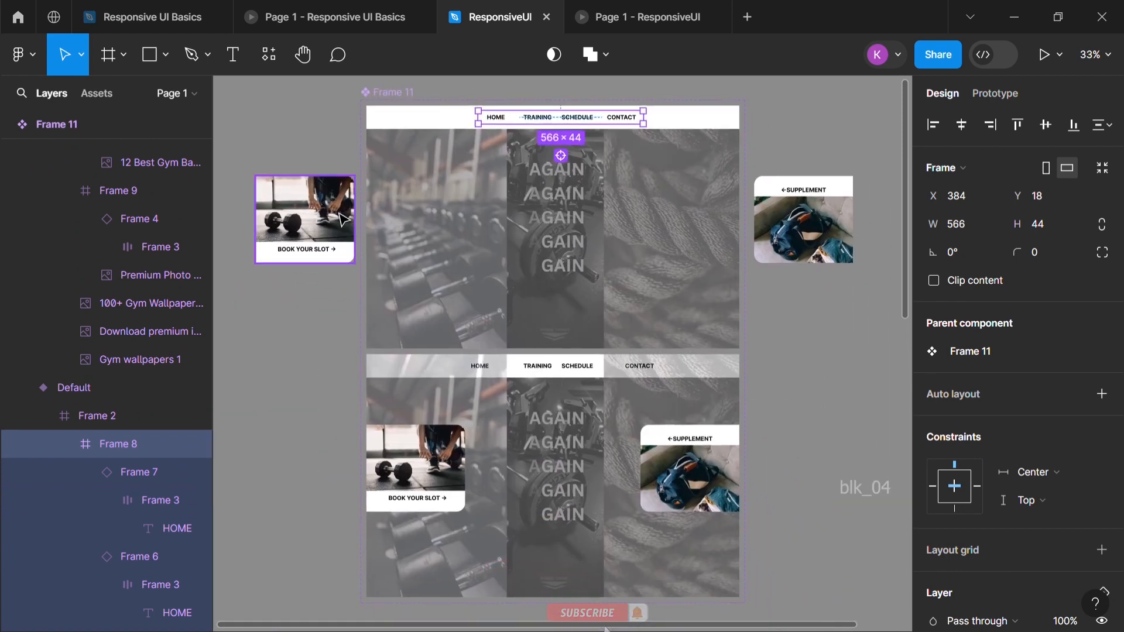
Check the constraints of the Default variant's two side cards and of the dumbbell-rack background image in Variant2
click(345, 221)
click(799, 225)
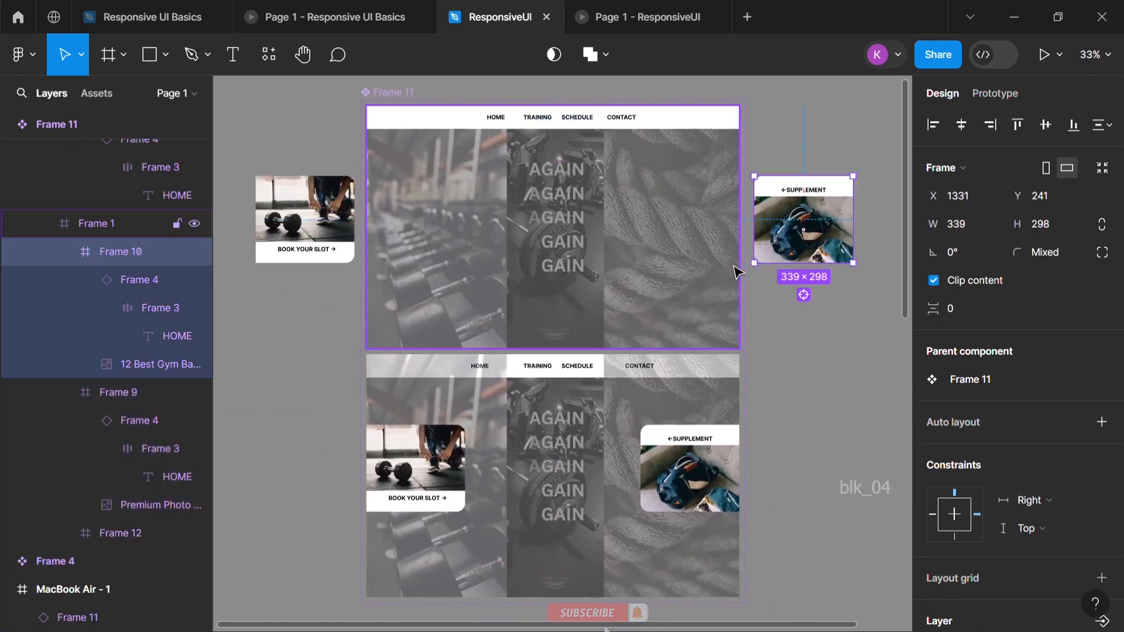
double_click(566, 416)
click(494, 428)
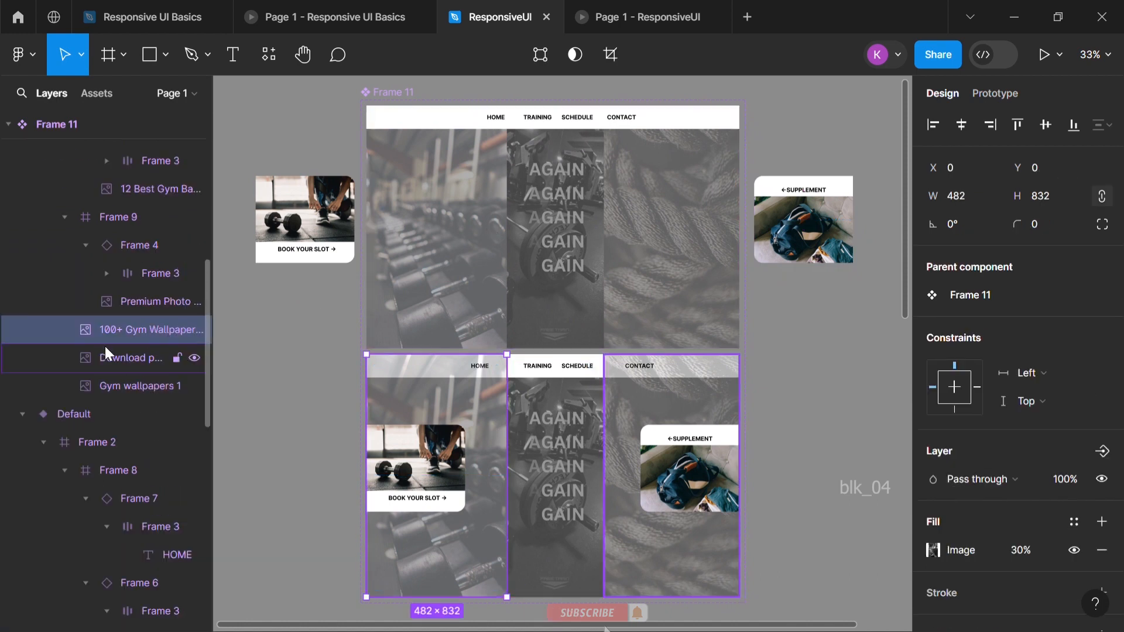
Enclose the 100+ Gym Wallpaper image in Variant2's Frame 8 in its own frame and set that frame's horizontal constraint to Center
scroll(146, 334, up, 5)
scroll(158, 330, up, 3)
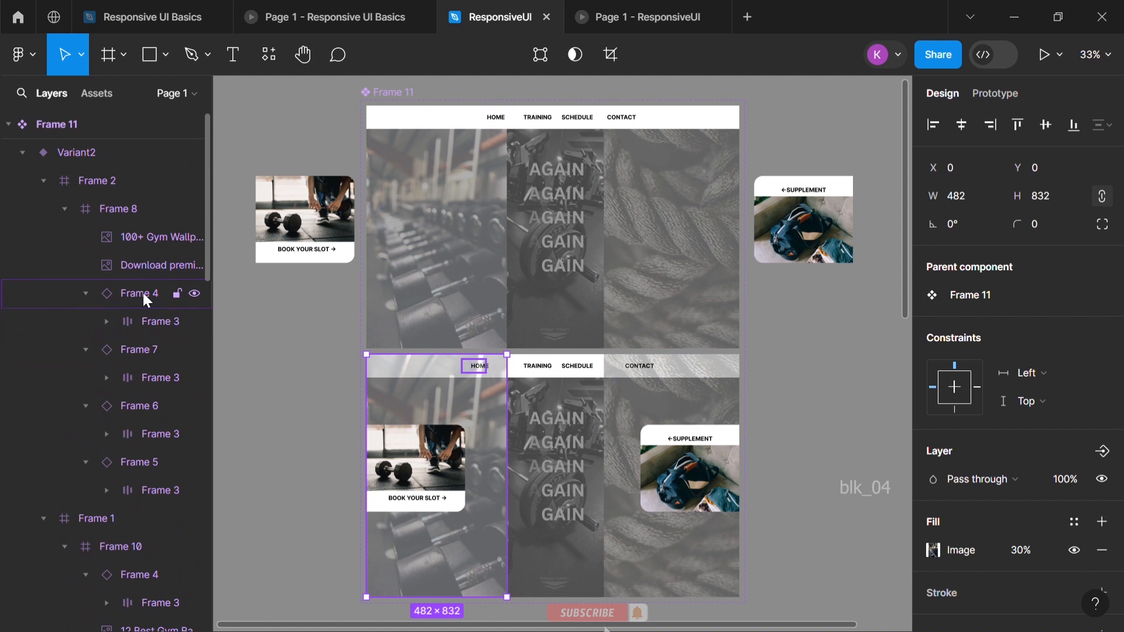
shift+click(142, 267)
right_click(141, 244)
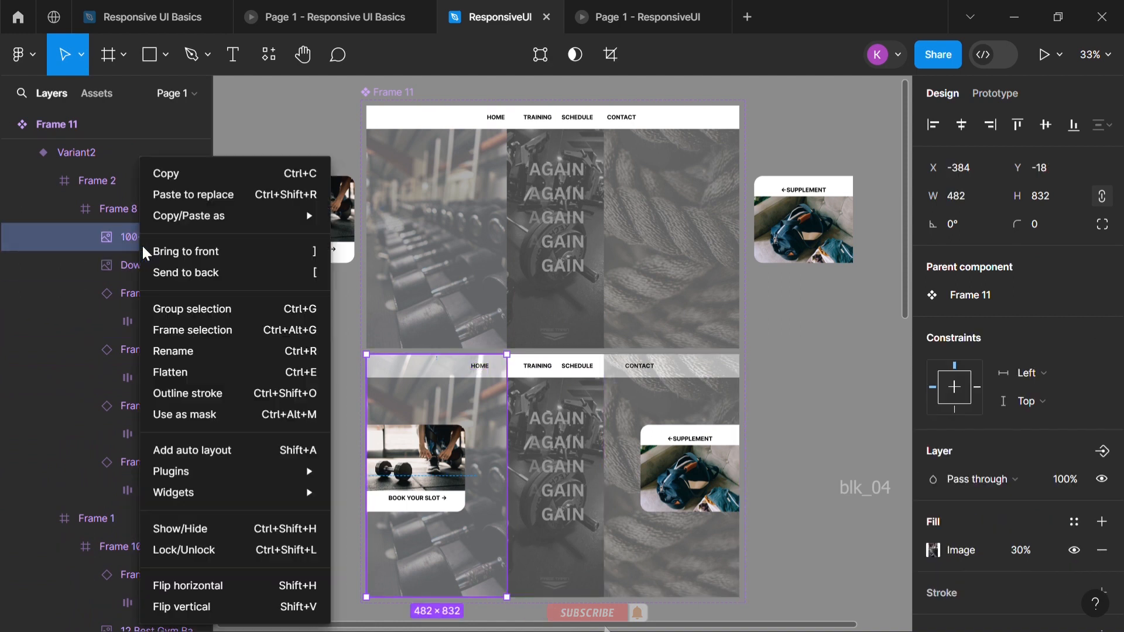
click(171, 307)
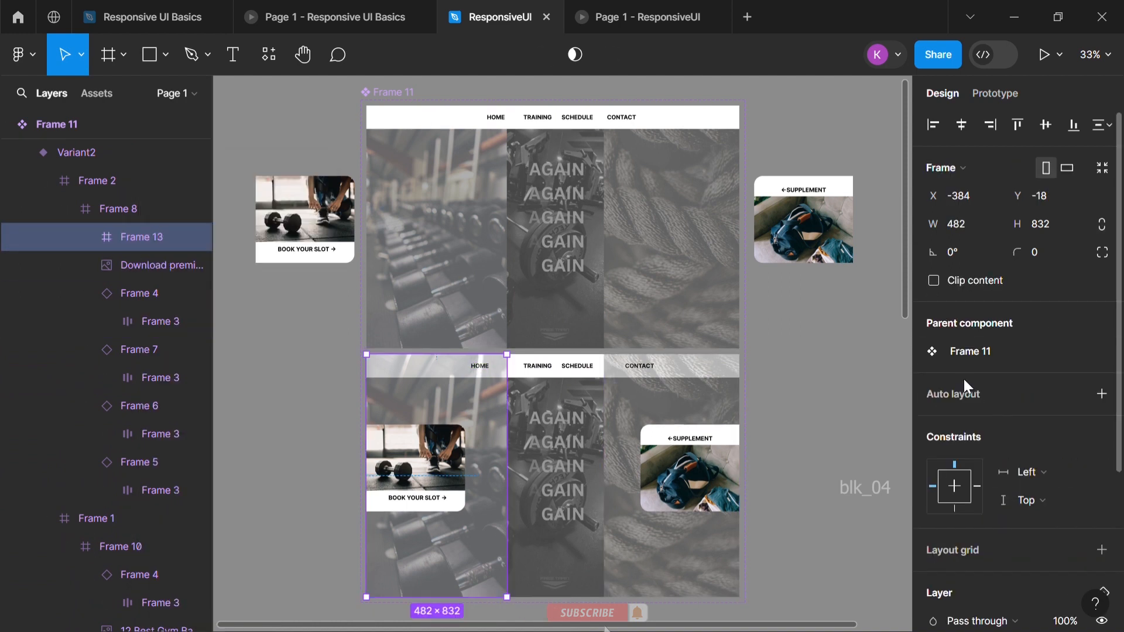
click(1034, 473)
click(1049, 533)
click(668, 127)
key(ctrl+z)
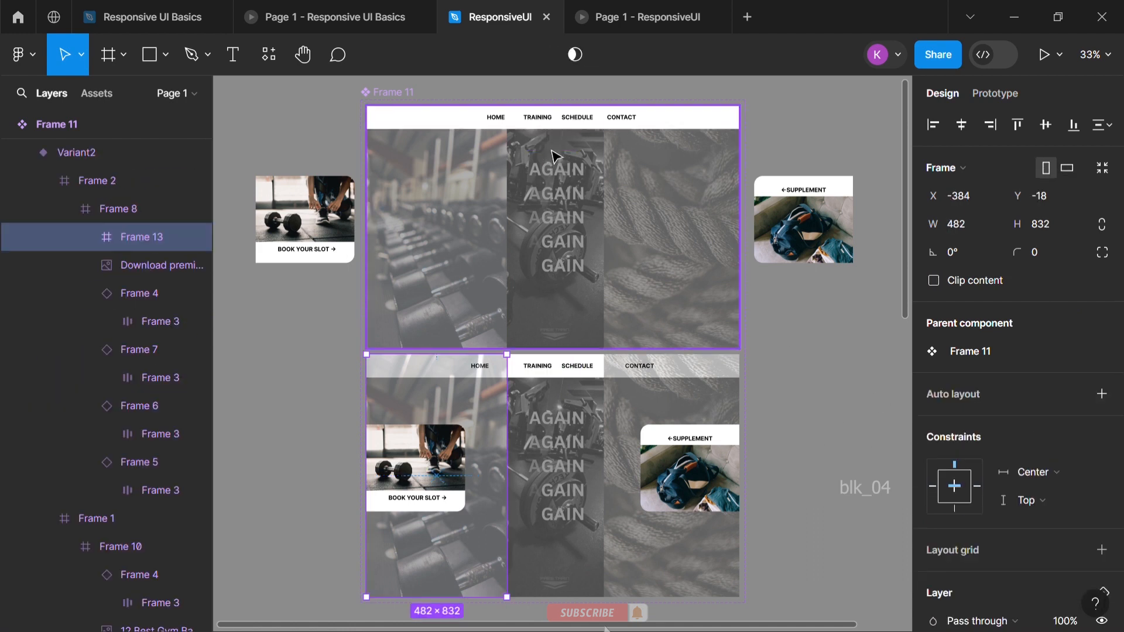
Examine the constraints of the Default variant's CONTACT item and BOOK YOUR SLOT card, and look over the Frame 4 component and page layout
double_click(551, 124)
click(135, 418)
click(136, 445)
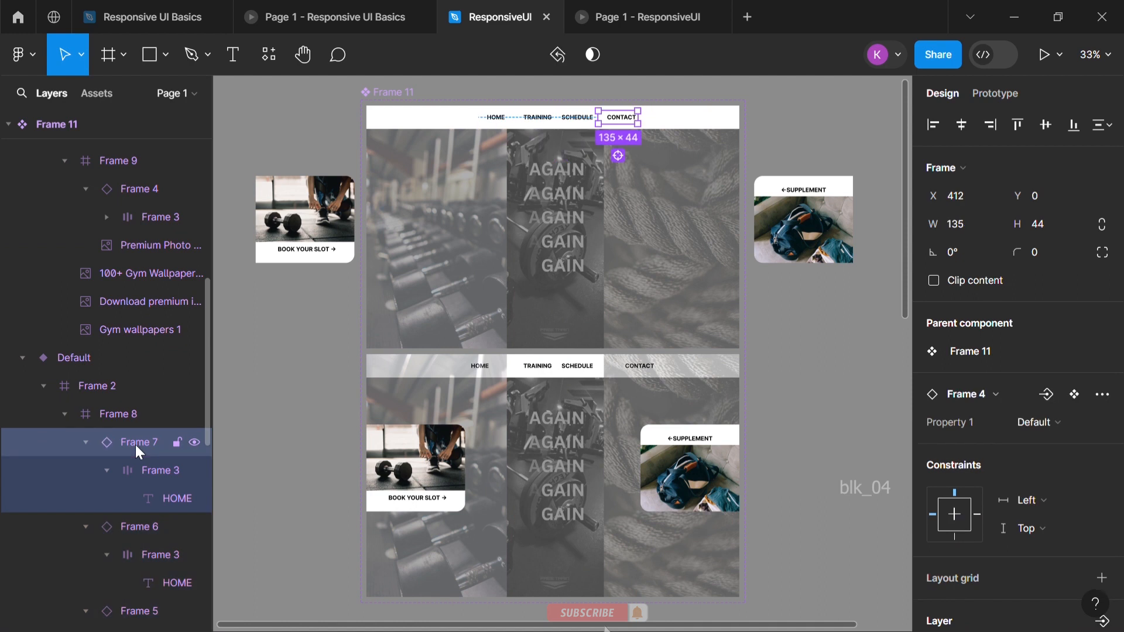
scroll(136, 444, down, 8)
click(116, 481)
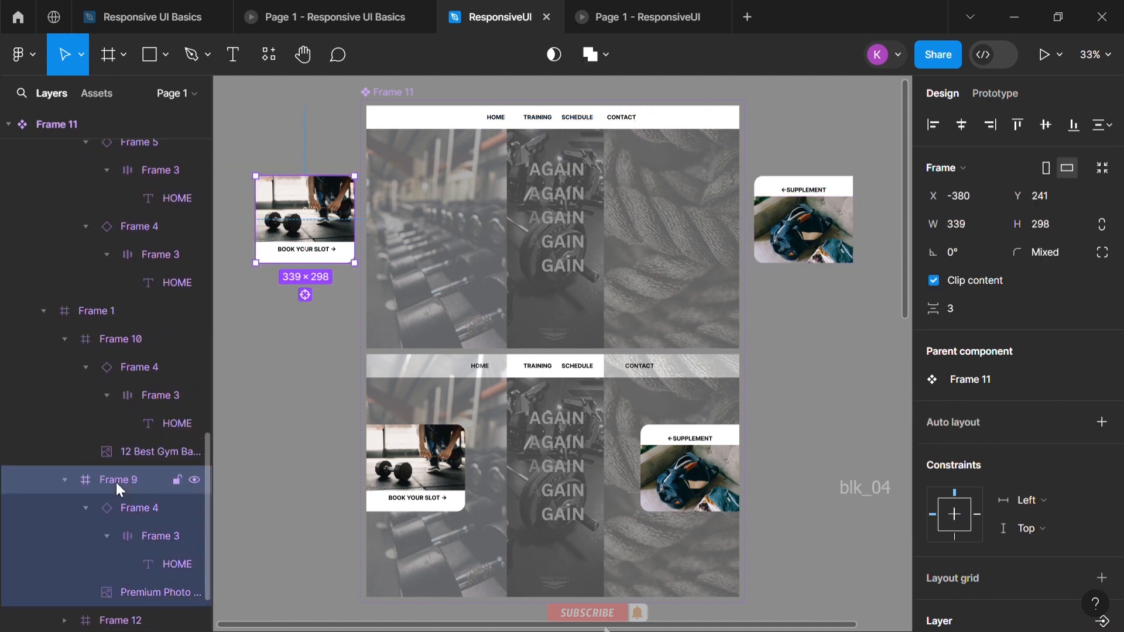
scroll(116, 482, down, 2)
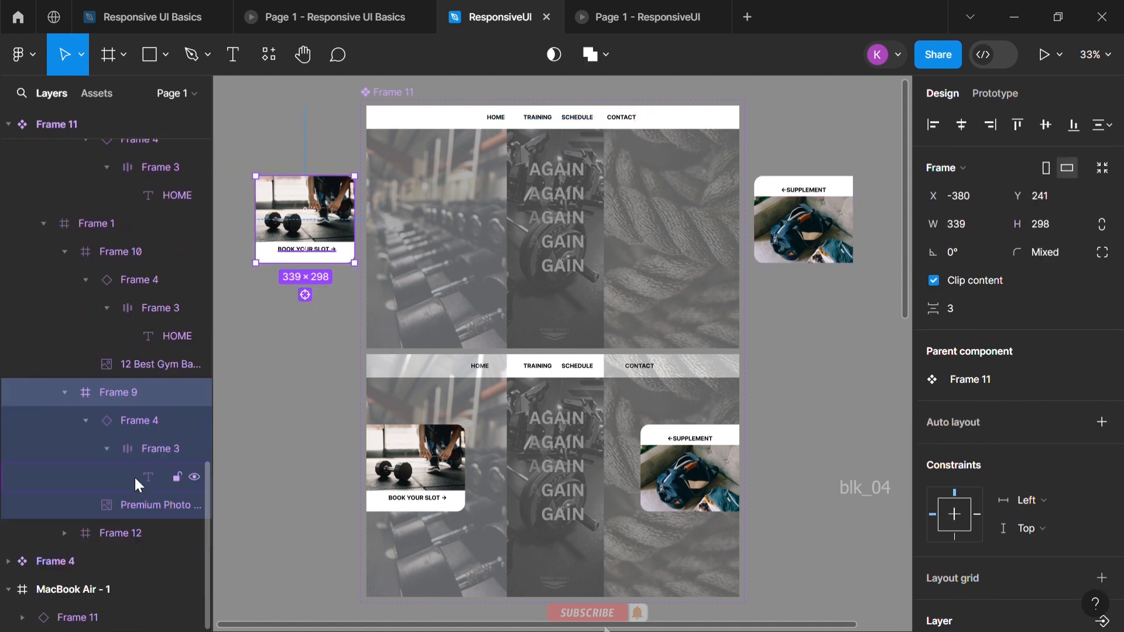
click(103, 562)
scroll(732, 511, down, 2)
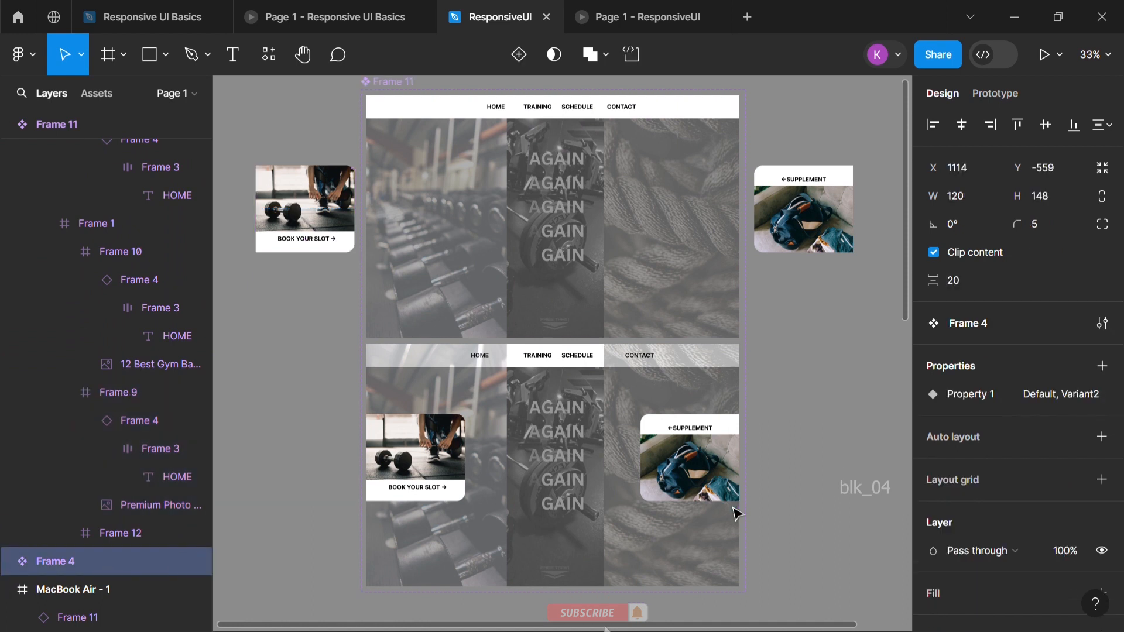
scroll(732, 511, down, 5)
scroll(733, 511, down, 2)
scroll(733, 510, right, 2)
scroll(598, 299, up, 5)
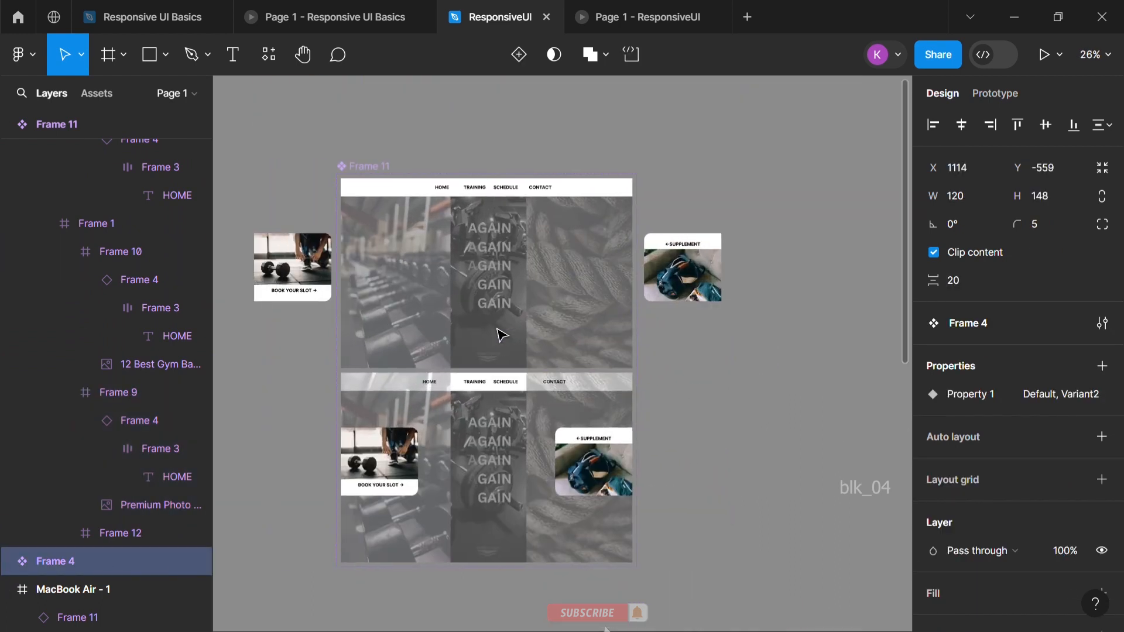
Set the horizontal constraint of the Frame 11 instance inside MacBook Air - 1 to Center, keeping the vertical constraint at Top
click(70, 616)
click(1044, 436)
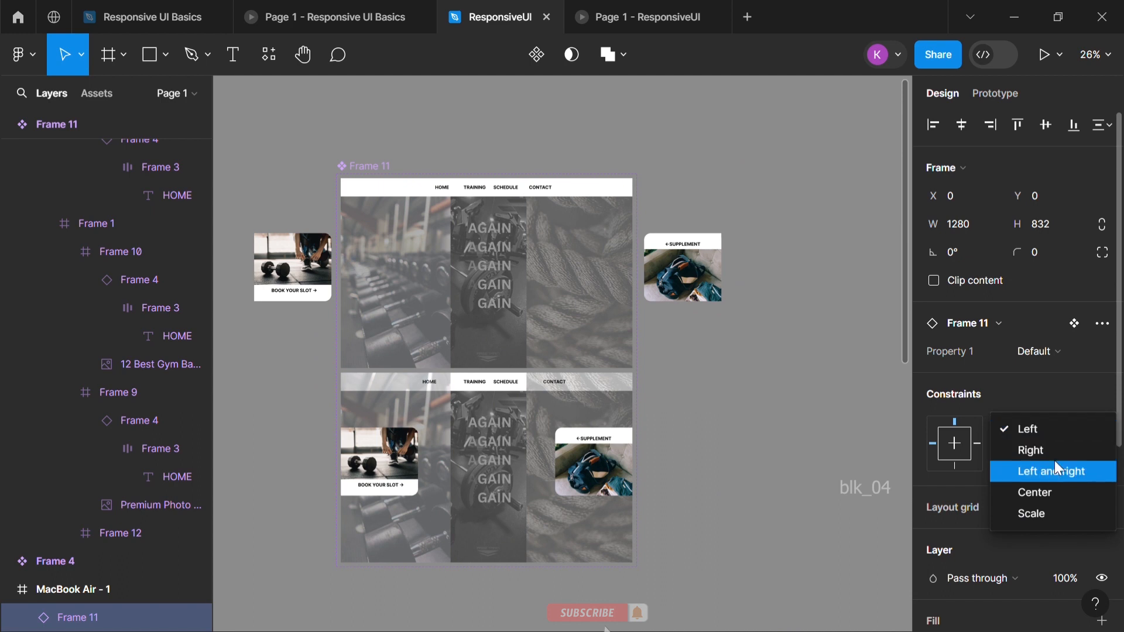
click(1047, 494)
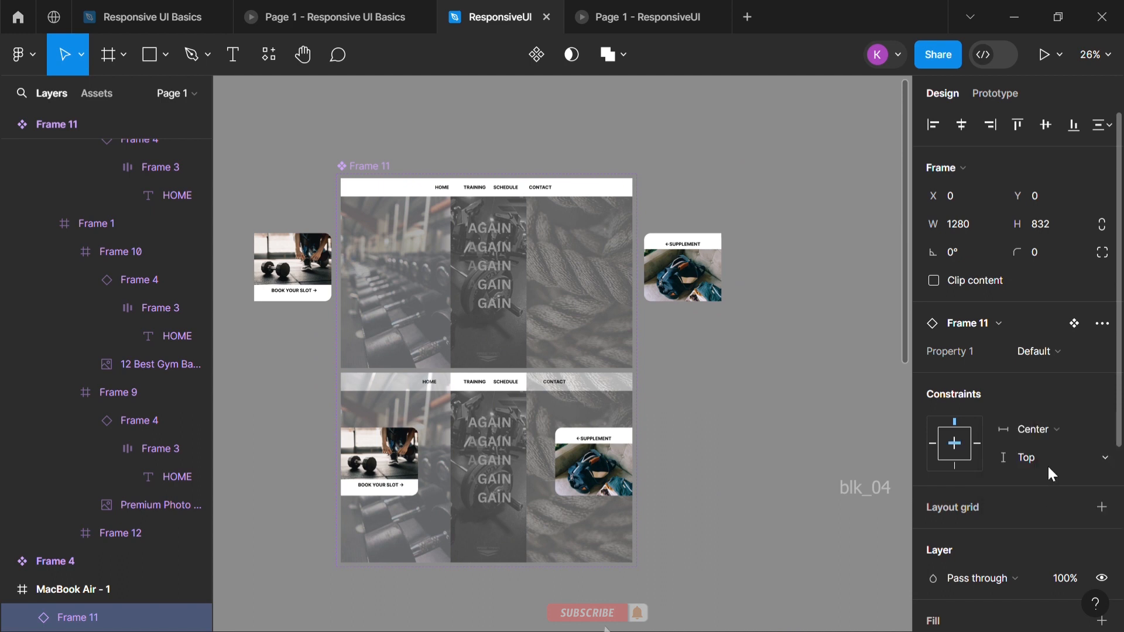
click(1048, 466)
click(771, 450)
Try shrinking the gym layout in MacBook Air - 1 from its corner to test the constraints, and undo the resize
scroll(523, 467, down, 2)
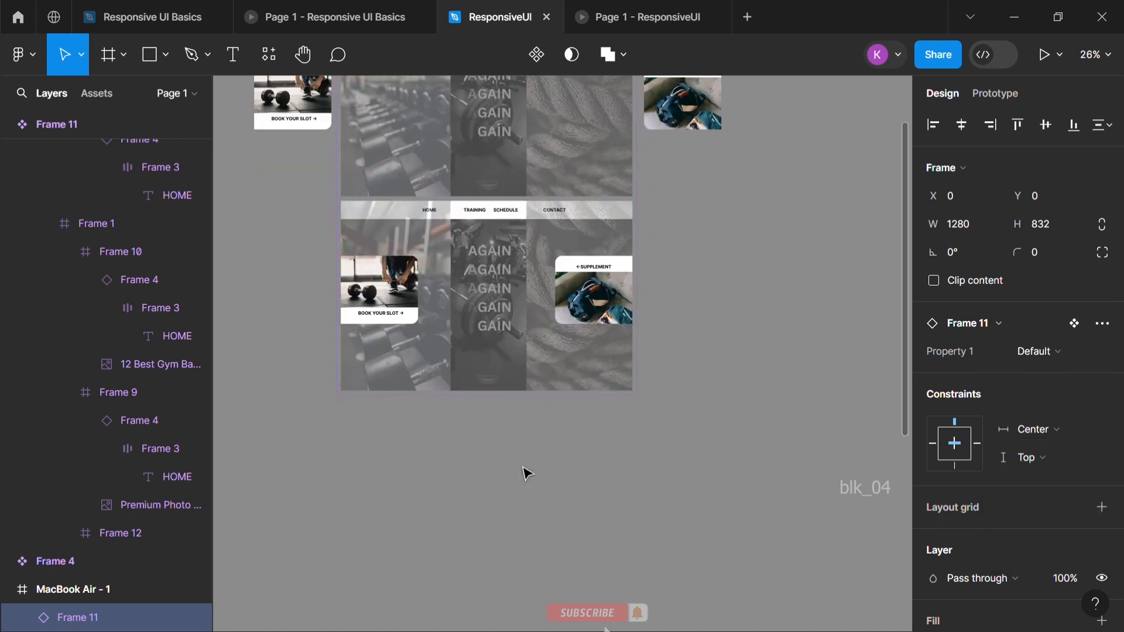
scroll(523, 467, down, 7)
drag(703, 376, 572, 356)
key(ctrl+z)
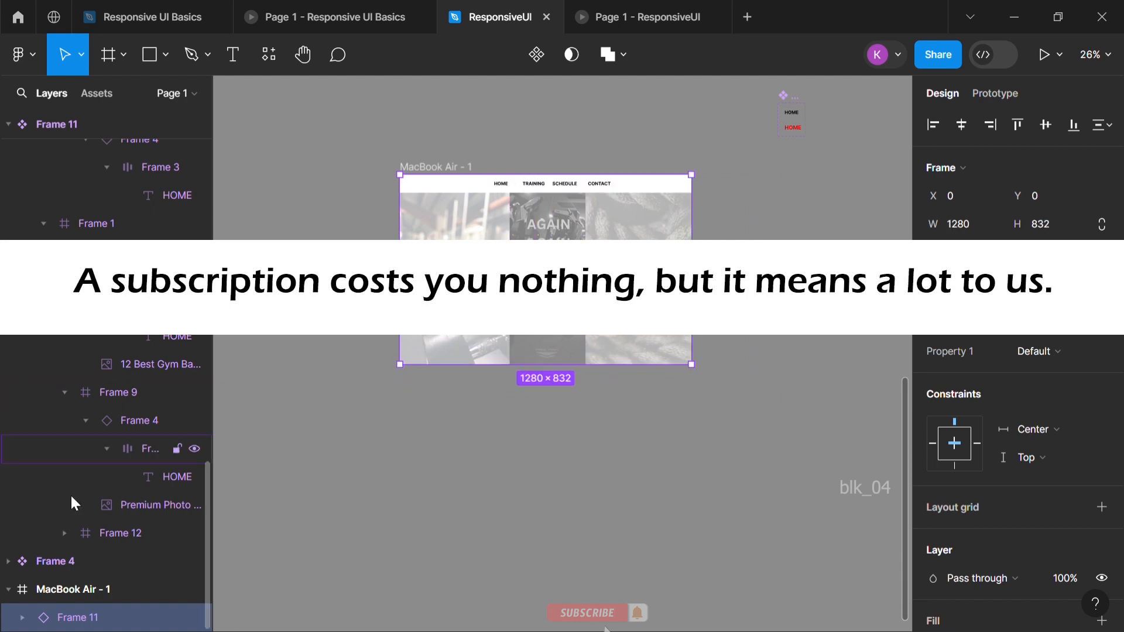
click(82, 589)
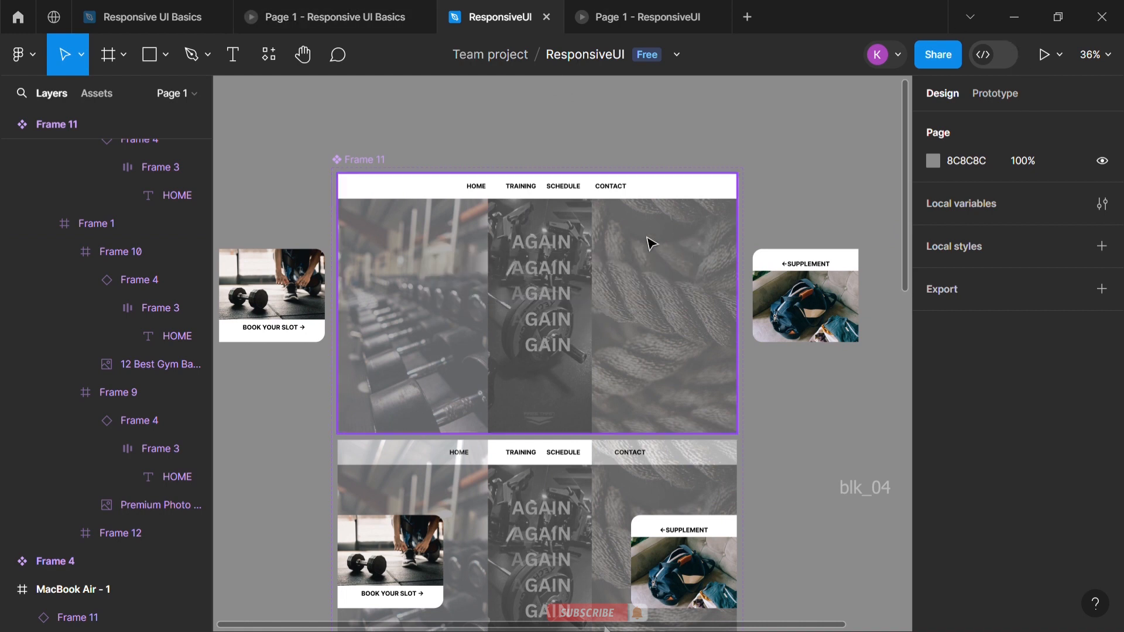
Switch to the ResponsiveUI prototype preview and restart it twice to check the sliding cards and the SUPPLEMENT hover effect
click(647, 16)
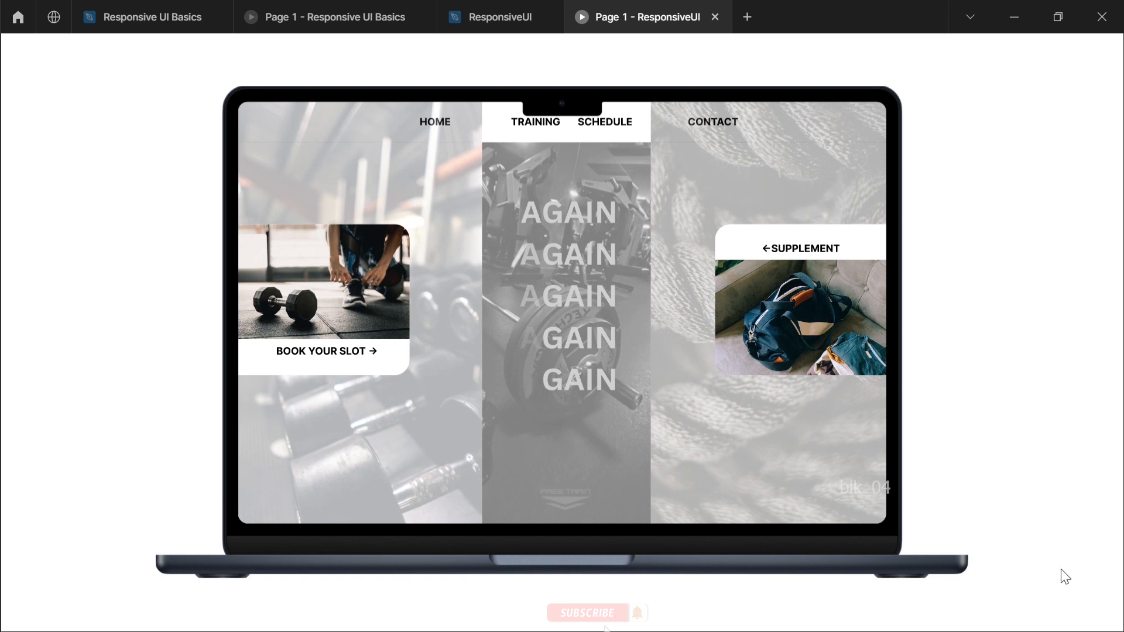
mouse_move(1053, 64)
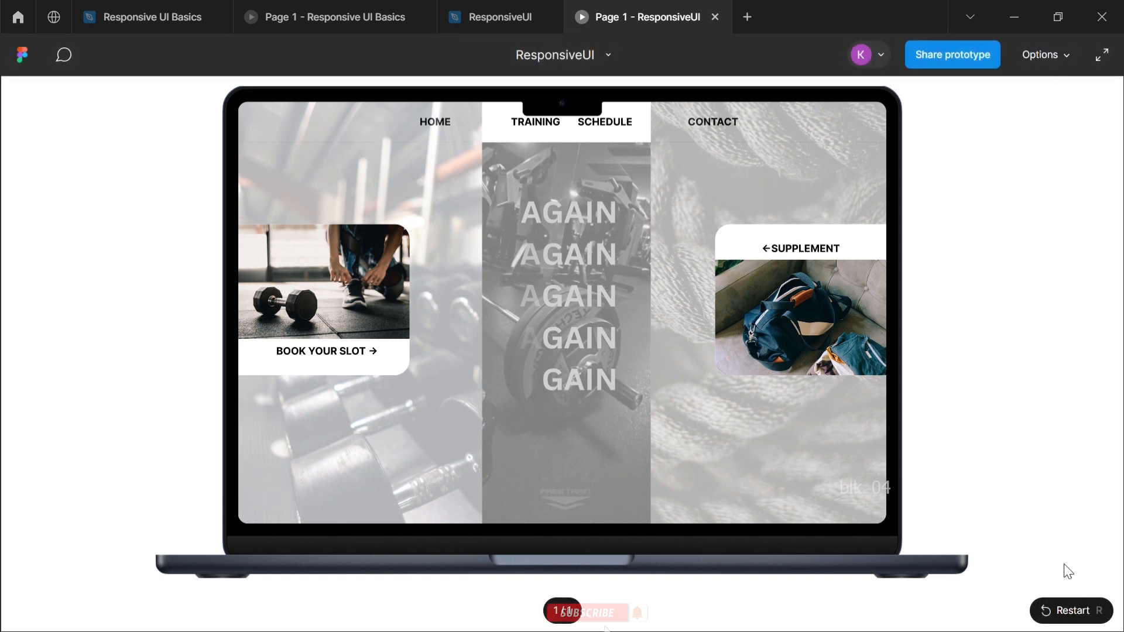
click(1049, 618)
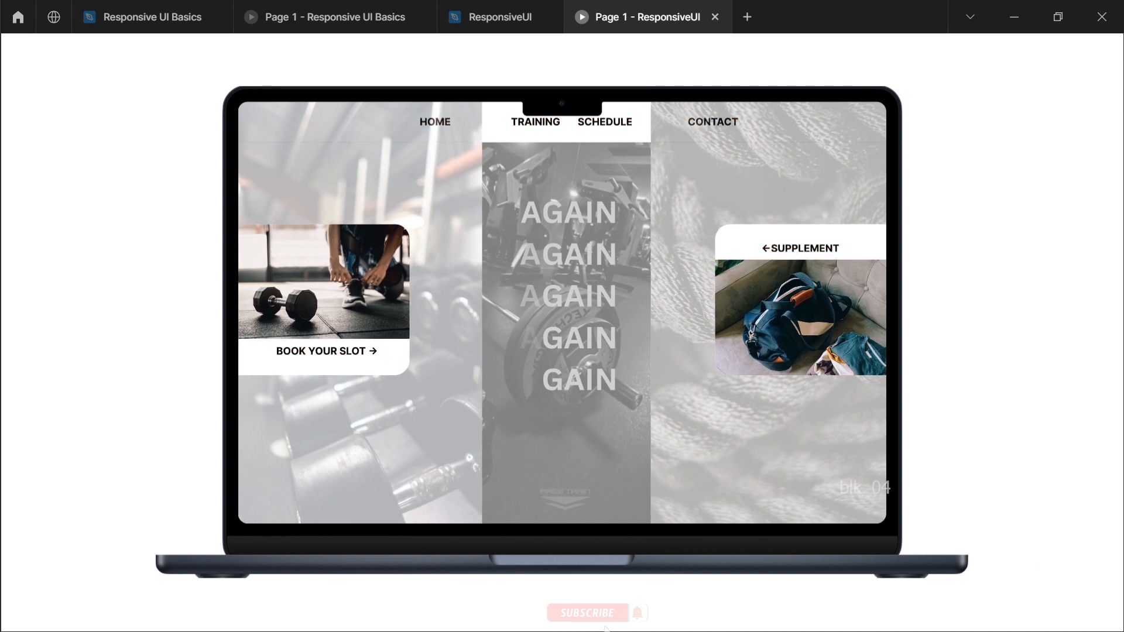
mouse_move(1025, 59)
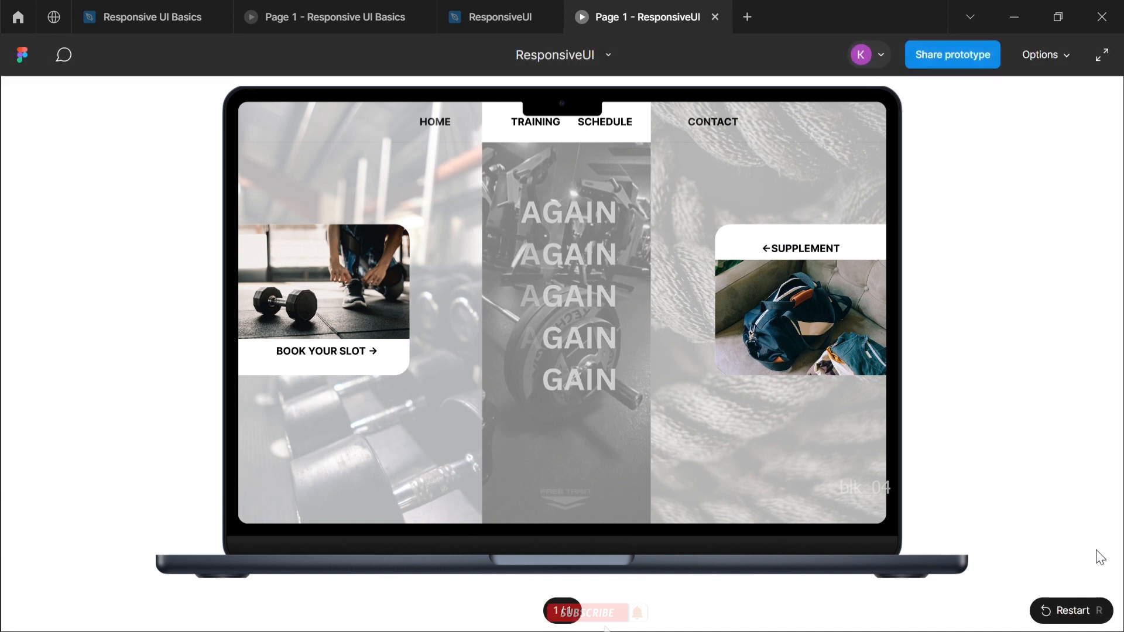
click(1066, 615)
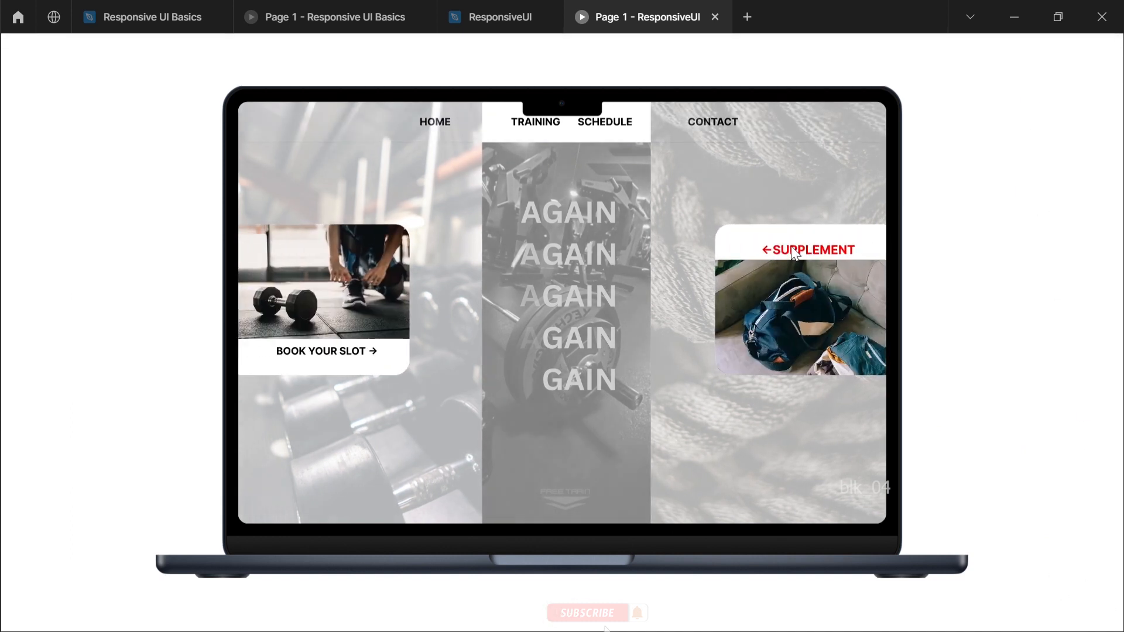